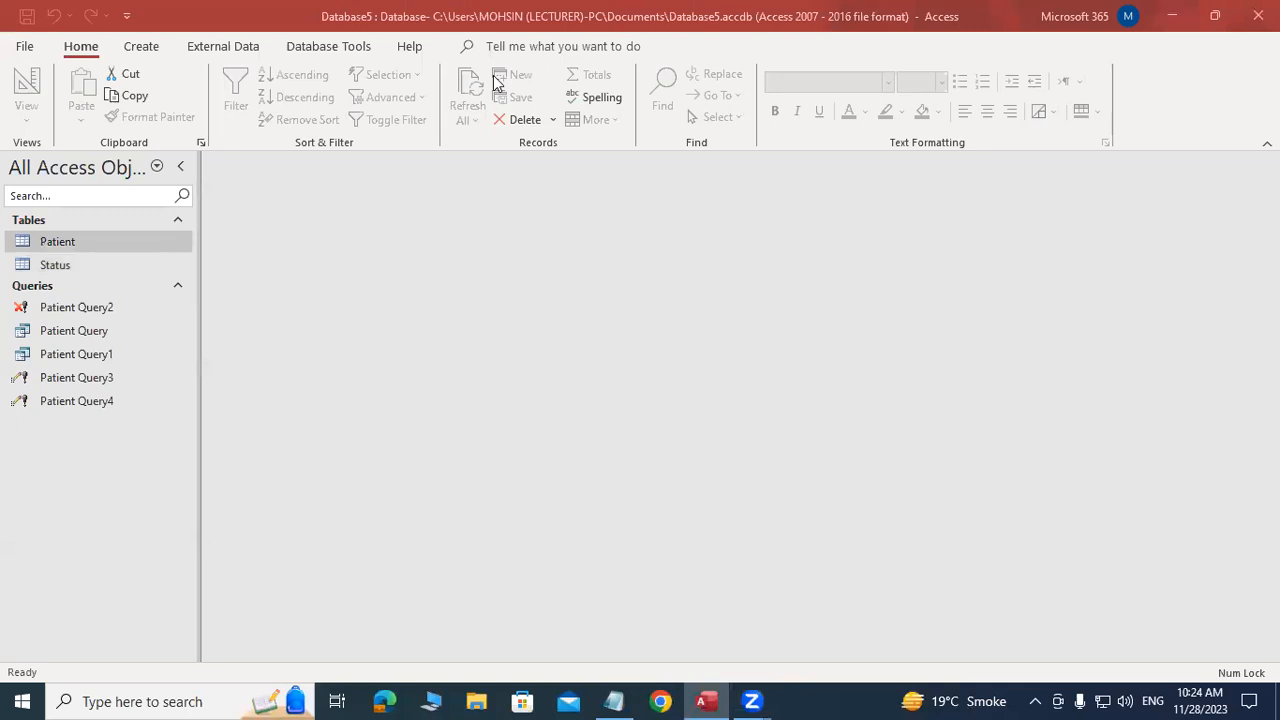
# Switch to Notepad and read the assignment heading about creating a hospital record database and its tables
pyautogui.click(614, 701)
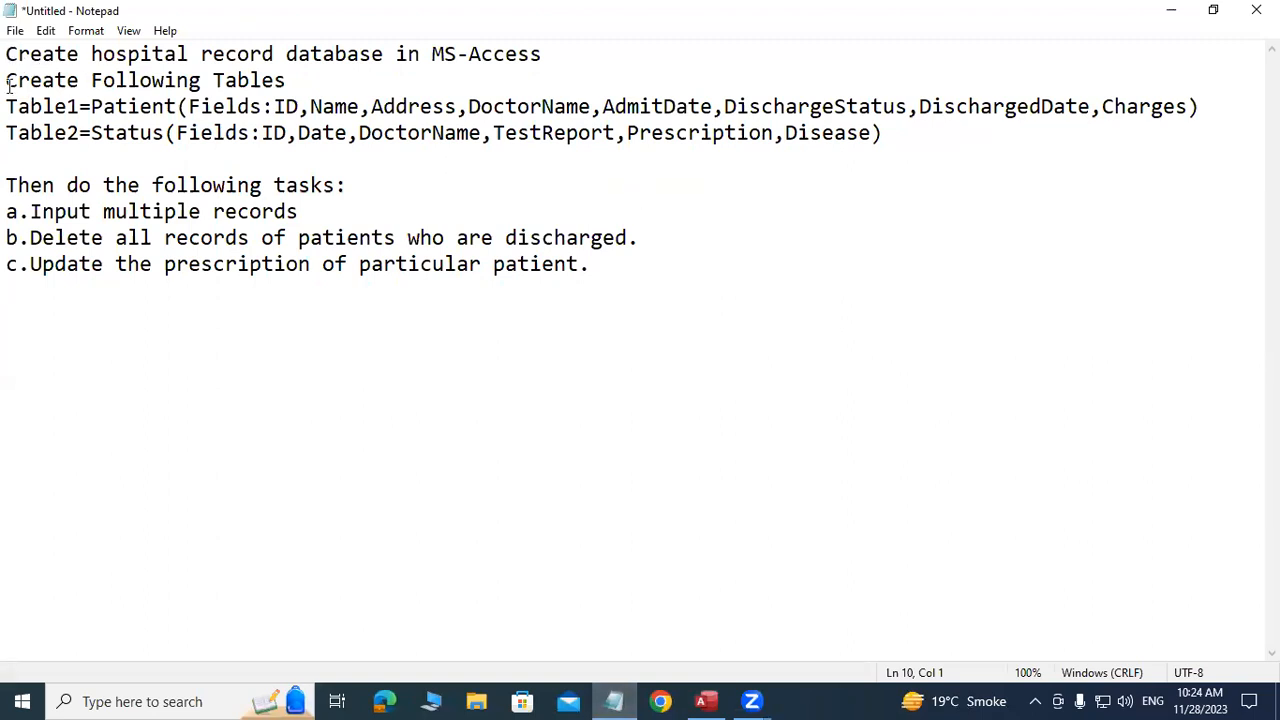
pyautogui.moveTo(6, 106); pyautogui.dragTo(875, 157)
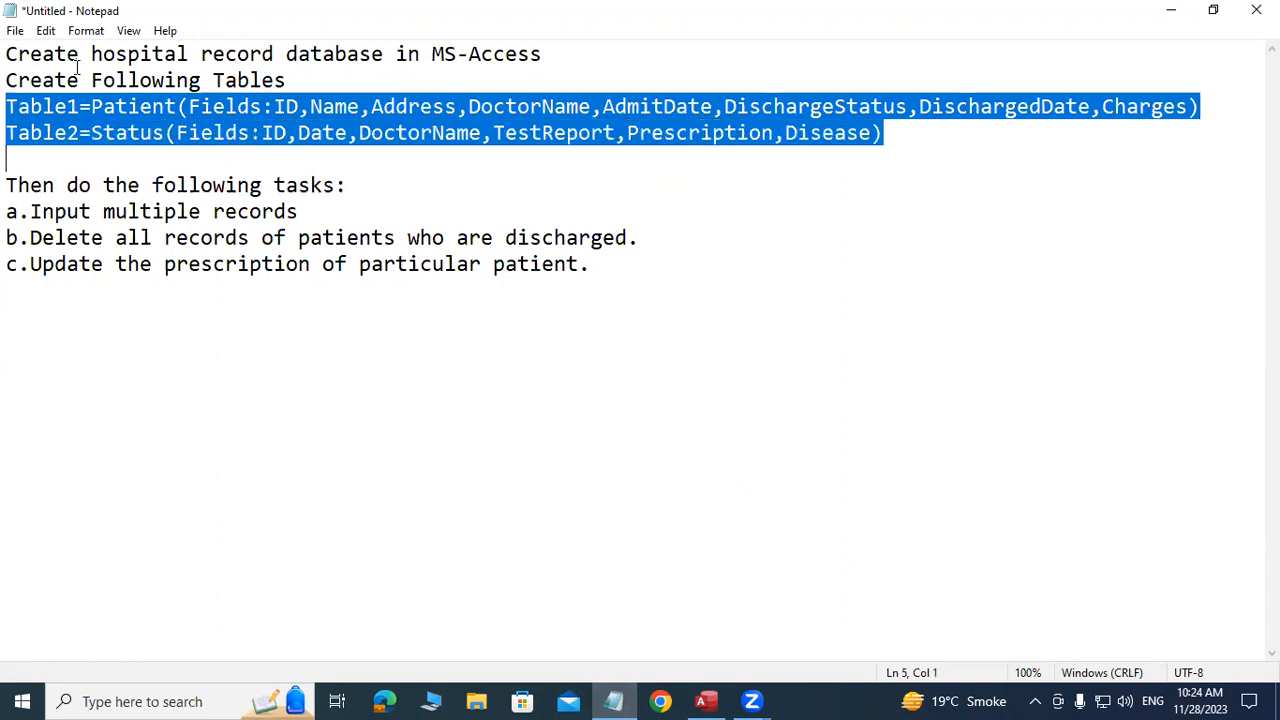
pyautogui.moveTo(91, 53); pyautogui.dragTo(396, 53)
pyautogui.hotkey('shift', 'Right')
pyautogui.hotkey('shift', 'Right')
pyautogui.hotkey('shift', 'Right')
pyautogui.hotkey('shift', 'Right')
pyautogui.hotkey('shift', 'Right')
pyautogui.hotkey('shift', 'Right')
pyautogui.hotkey('shift', 'Right')
pyautogui.hotkey('shift', 'Right')
pyautogui.hotkey('shift', 'Right')
pyautogui.hotkey('shift', 'Right')
pyautogui.hotkey('shift', 'Right')
pyautogui.hotkey('shift', 'Right')
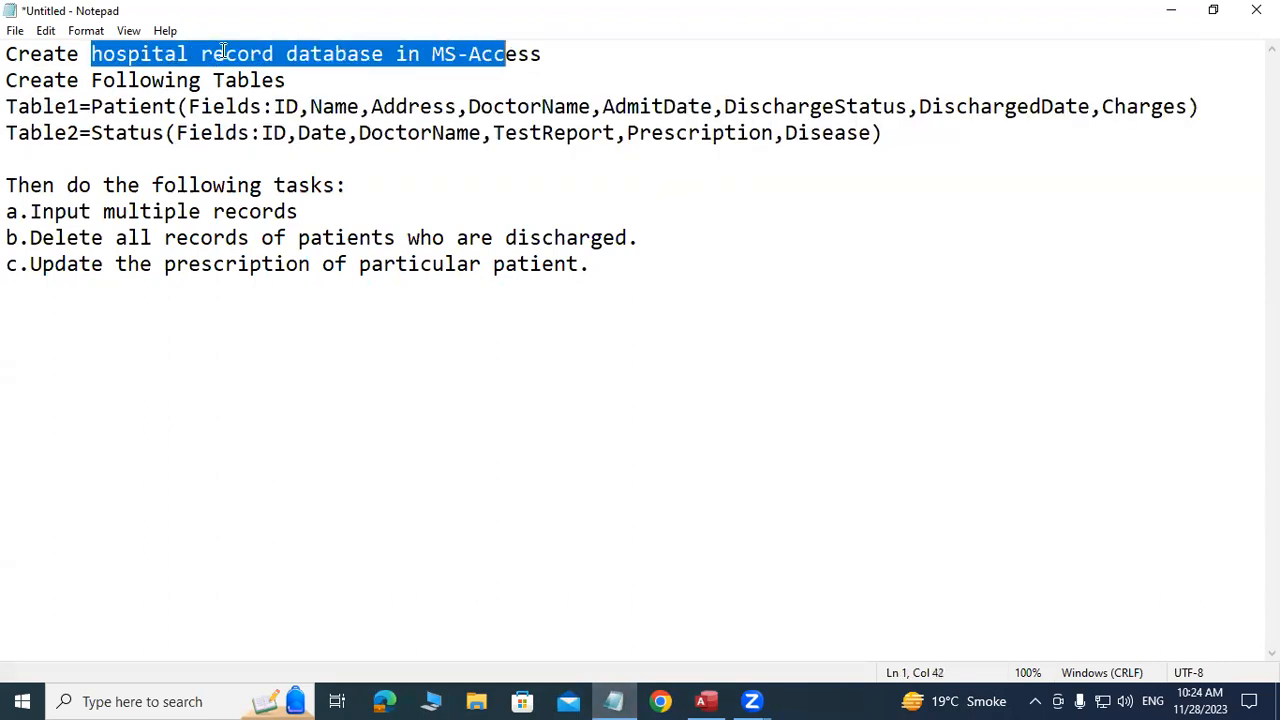
pyautogui.hotkey('shift', 'Down')
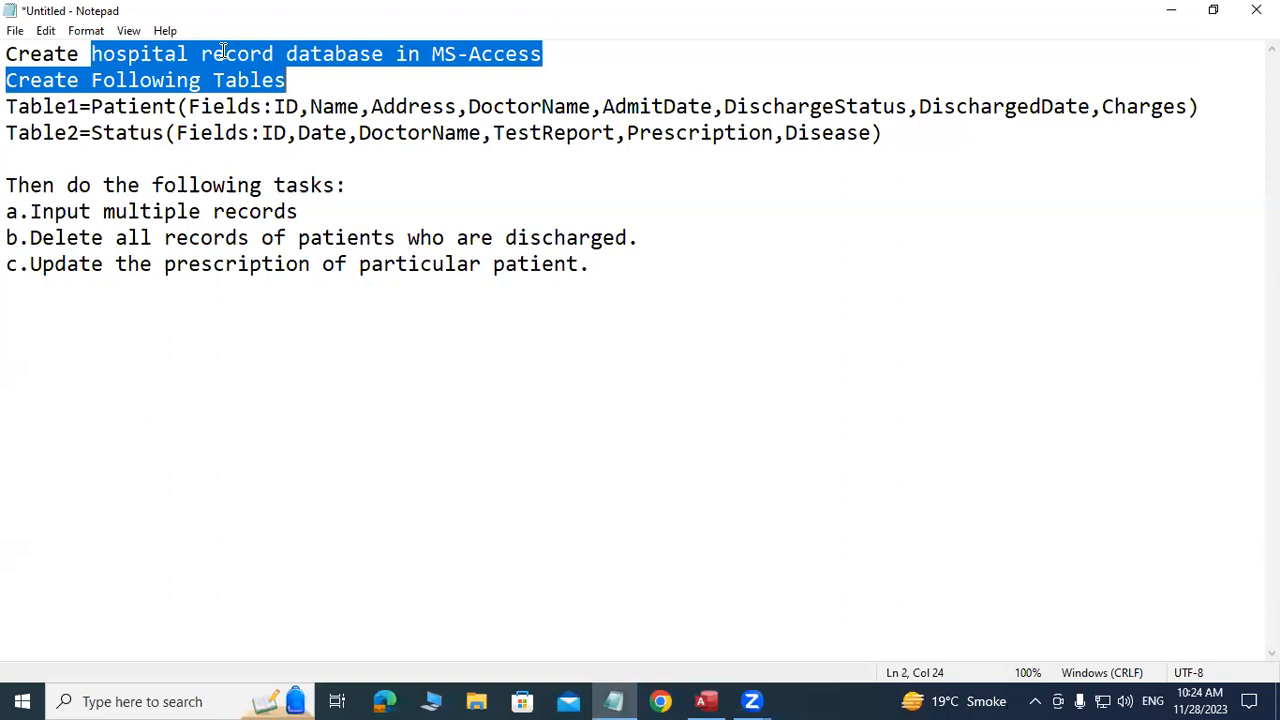
# Highlight the Table1 line to review the Patient table and its field list from ID to Charges
pyautogui.moveTo(8, 106); pyautogui.dragTo(183, 106)
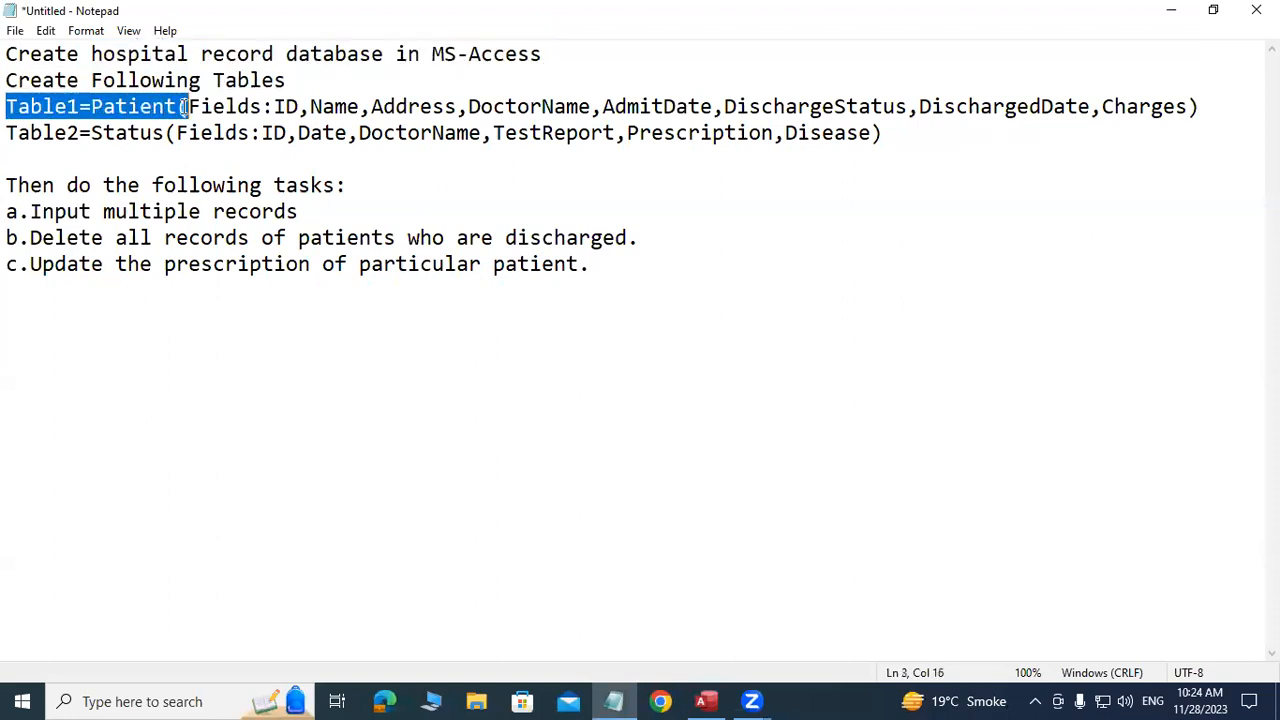
pyautogui.moveTo(8, 133); pyautogui.dragTo(8, 157)
pyautogui.moveTo(146, 146); pyautogui.dragTo(285, 106)
pyautogui.hotkey('shift', 'Right')
pyautogui.hotkey('shift', 'Right')
pyautogui.hotkey('shift', 'Right')
pyautogui.hotkey('shift', 'Right')
pyautogui.hotkey('shift', 'Right')
pyautogui.hotkey('shift', 'Right')
pyautogui.hotkey('shift', 'Right')
pyautogui.hotkey('shift', 'Right')
pyautogui.hotkey('shift', 'Right')
pyautogui.hotkey('shift', 'Right')
pyautogui.hotkey('shift', 'Right')
pyautogui.hotkey('shift', 'Right')
pyautogui.hotkey('shift', 'Right')
pyautogui.hotkey('shift', 'Right')
pyautogui.hotkey('shift', 'Right')
pyautogui.hotkey('shift', 'Right')
pyautogui.hotkey('shift', 'Right')
pyautogui.hotkey('shift', 'Right')
pyautogui.hotkey('shift', 'Right')
pyautogui.hotkey('shift', 'Right')
pyautogui.hotkey('shift', 'Right')
pyautogui.hotkey('shift', 'Right')
pyautogui.hotkey('shift', 'Right')
pyautogui.hotkey('shift', 'Right')
pyautogui.hotkey('shift', 'Right')
pyautogui.hotkey('shift', 'Right')
pyautogui.hotkey('shift', 'Right')
pyautogui.hotkey('shift', 'Right')
pyautogui.hotkey('shift', 'Right')
pyautogui.hotkey('shift', 'Right')
pyautogui.hotkey('shift', 'Right')
pyautogui.hotkey('shift', 'Right')
pyautogui.hotkey('shift', 'Right')
pyautogui.hotkey('shift', 'Right')
pyautogui.hotkey('shift', 'Right')
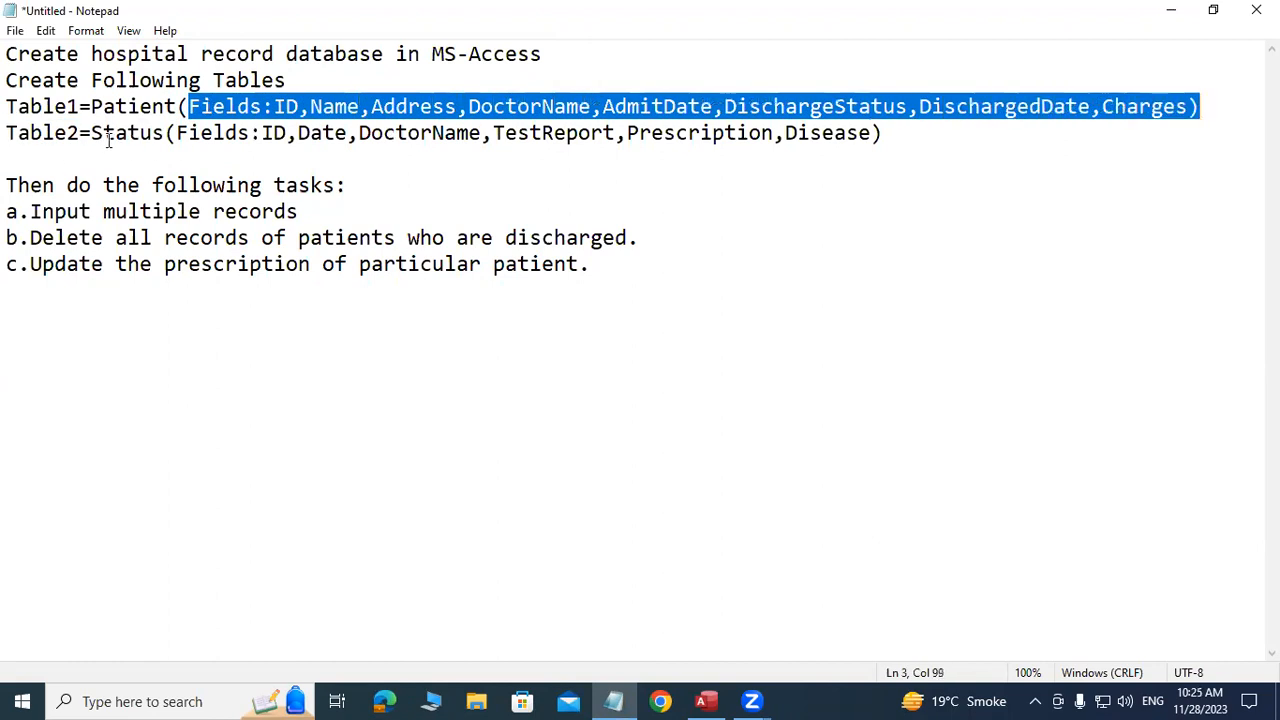
# Highlight the Table2 definition to review the Status table and its fields from ID to Disease
pyautogui.moveTo(91, 133); pyautogui.dragTo(232, 133)
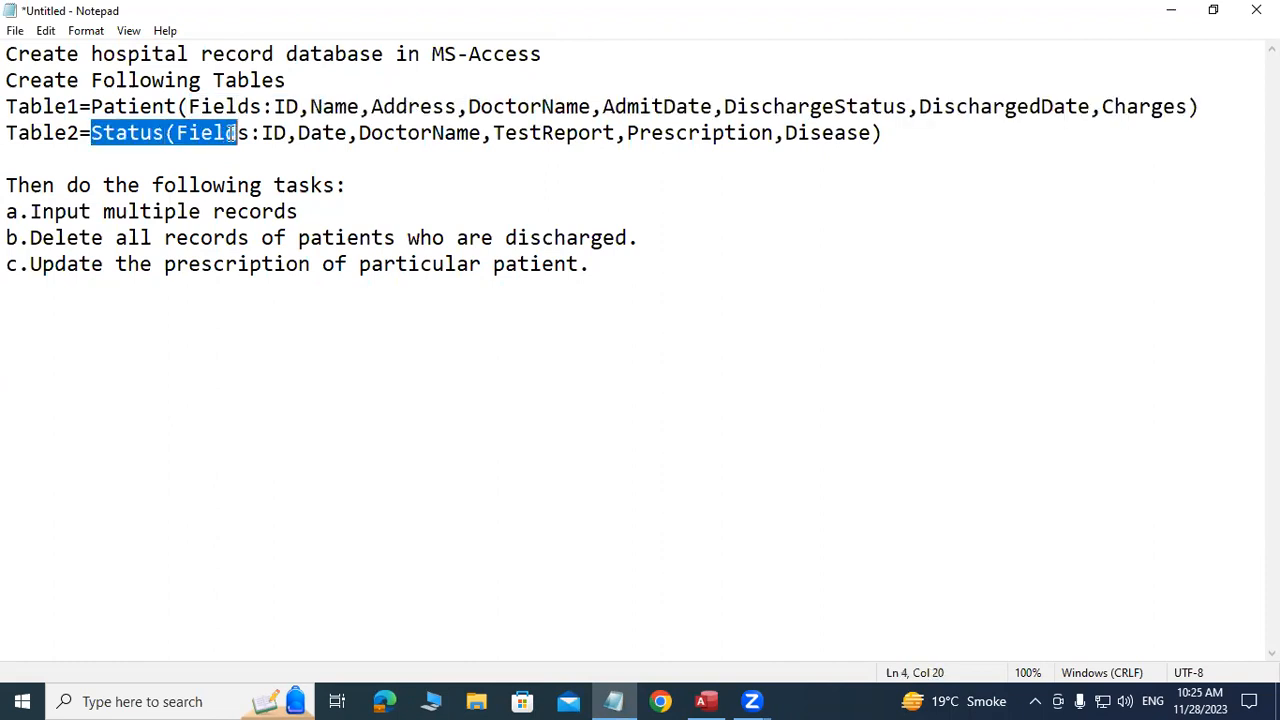
pyautogui.hotkey('shift', 'Right')
pyautogui.hotkey('shift', 'Right')
pyautogui.hotkey('shift', 'Right')
pyautogui.hotkey('shift', 'Right')
pyautogui.hotkey('shift', 'Right')
pyautogui.hotkey('shift', 'Right')
pyautogui.hotkey('shift', 'Right')
pyautogui.hotkey('shift', 'Right')
pyautogui.hotkey('shift', 'Right')
pyautogui.hotkey('shift', 'Right')
pyautogui.hotkey('shift', 'Right')
pyautogui.hotkey('shift', 'Right')
pyautogui.hotkey('shift', 'Right')
pyautogui.hotkey('shift', 'Right')
pyautogui.hotkey('shift', 'Right')
pyautogui.hotkey('shift', 'Right')
pyautogui.hotkey('shift', 'Right')
pyautogui.hotkey('shift', 'Right')
pyautogui.hotkey('shift', 'Right')
pyautogui.hotkey('shift', 'Right')
pyautogui.hotkey('shift', 'Right')
pyautogui.hotkey('shift', 'Right')
pyautogui.hotkey('shift', 'Right')
pyautogui.hotkey('shift', 'Right')
pyautogui.hotkey('shift', 'Right')
pyautogui.hotkey('shift', 'Right')
pyautogui.hotkey('shift', 'Right')
pyautogui.hotkey('shift', 'Right')
pyautogui.hotkey('shift', 'Right')
pyautogui.hotkey('shift', 'Right')
pyautogui.hotkey('shift', 'Right')
pyautogui.hotkey('shift', 'Right')
pyautogui.hotkey('shift', 'Right')
pyautogui.hotkey('shift', 'Right')
pyautogui.hotkey('shift', 'Right')
pyautogui.hotkey('shift', 'Right')
pyautogui.hotkey('shift', 'Right')
pyautogui.hotkey('shift', 'Right')
pyautogui.hotkey('shift', 'Right')
pyautogui.hotkey('shift', 'Right')
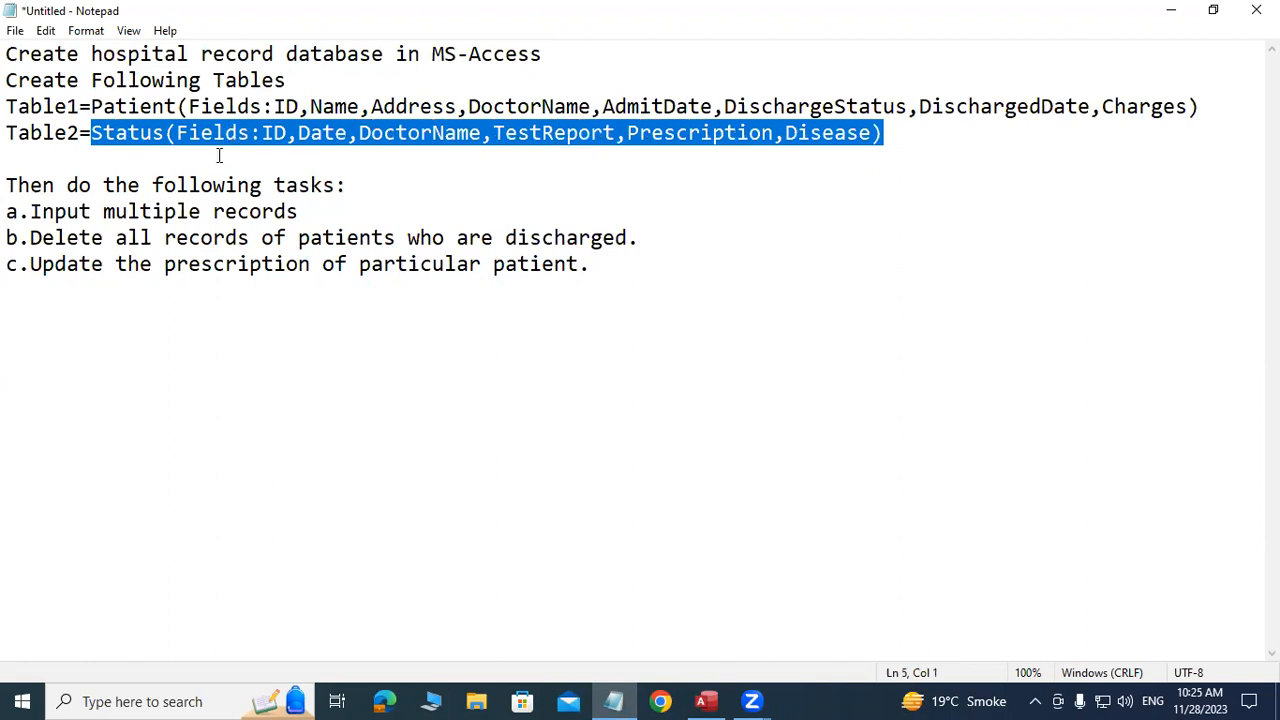
# Review the three listed tasks: input multiple records, delete discharged patients' records, and update a particular patient's prescription
pyautogui.moveTo(8, 185); pyautogui.dragTo(303, 211)
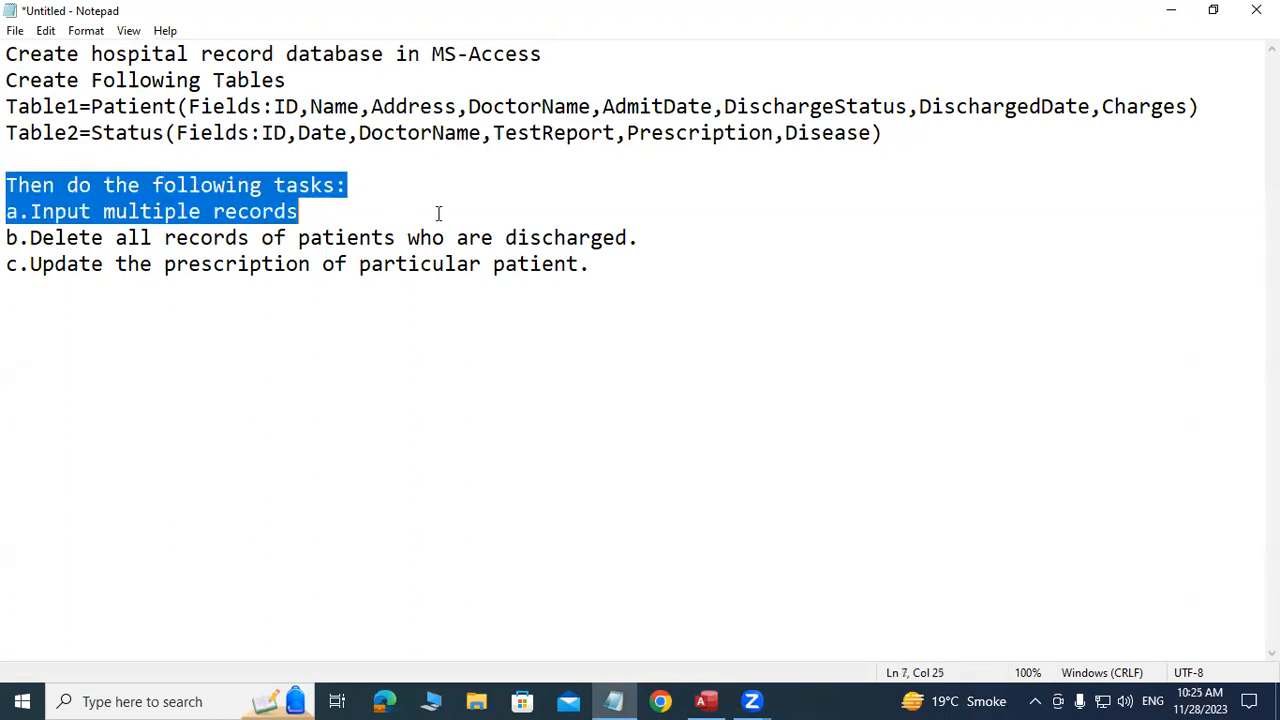
pyautogui.moveTo(421, 210); pyautogui.dragTo(621, 263)
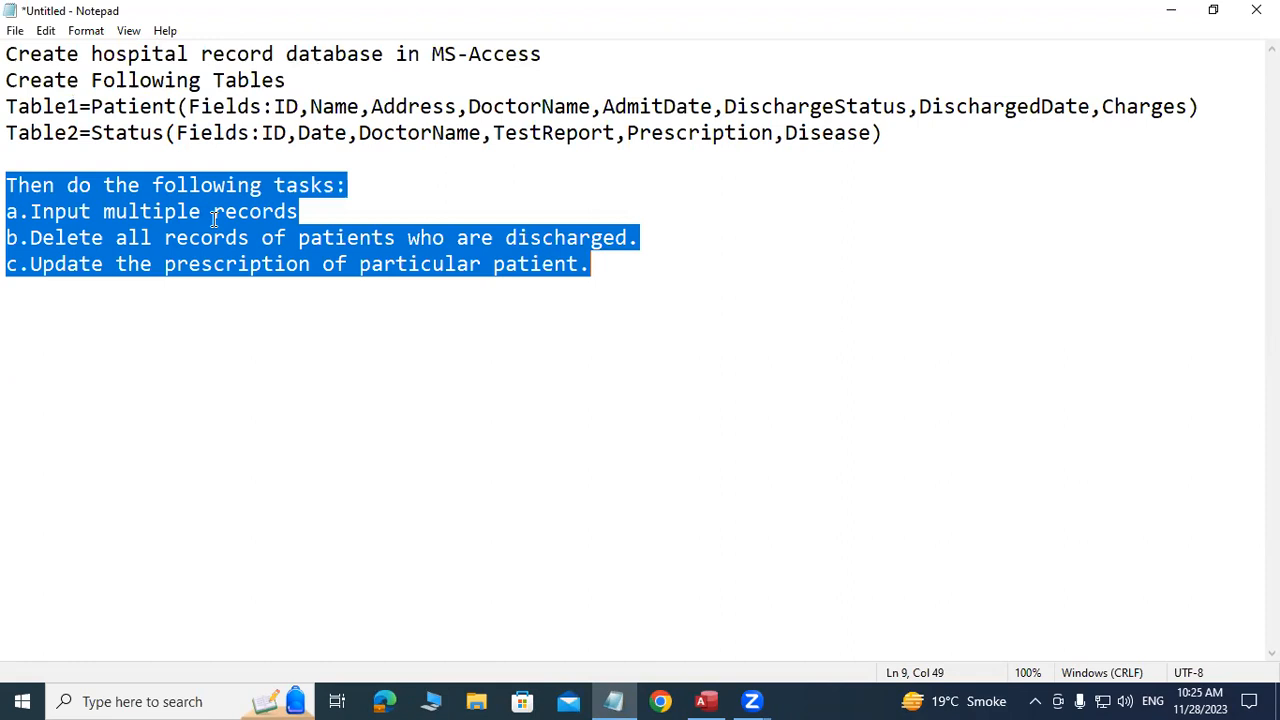
pyautogui.moveTo(30, 211); pyautogui.dragTo(305, 205)
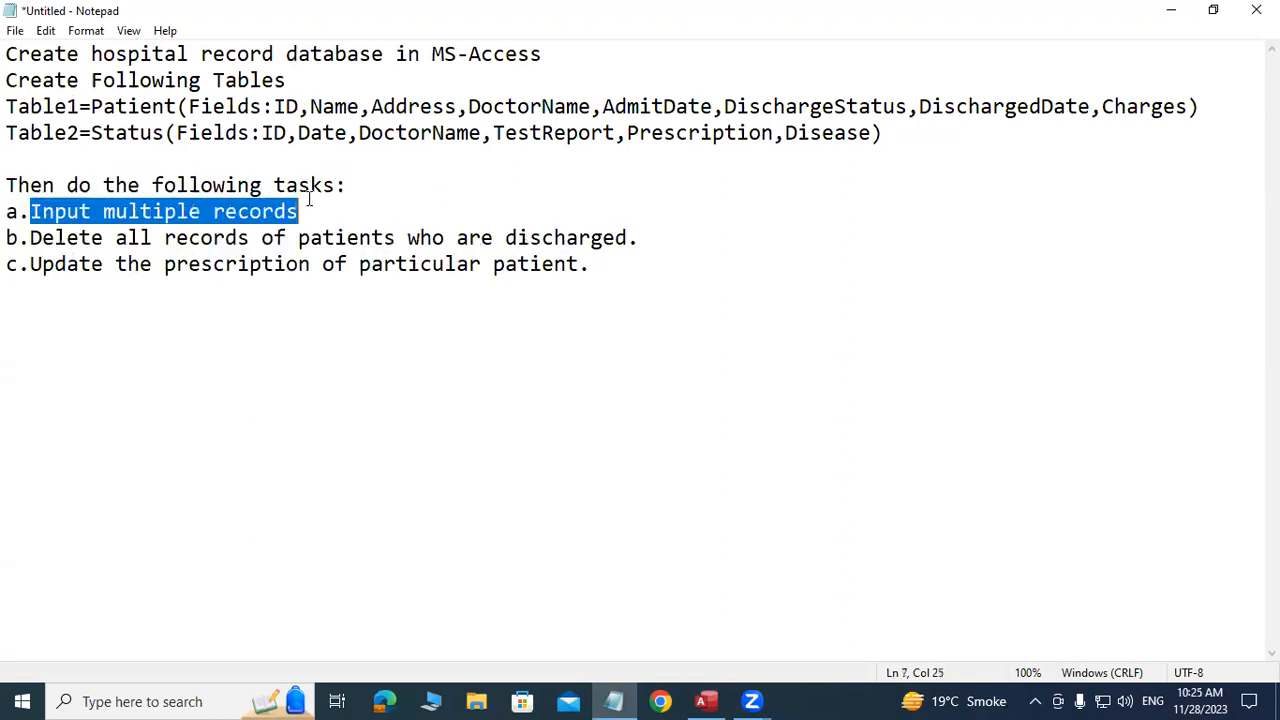
pyautogui.moveTo(30, 238); pyautogui.dragTo(640, 240)
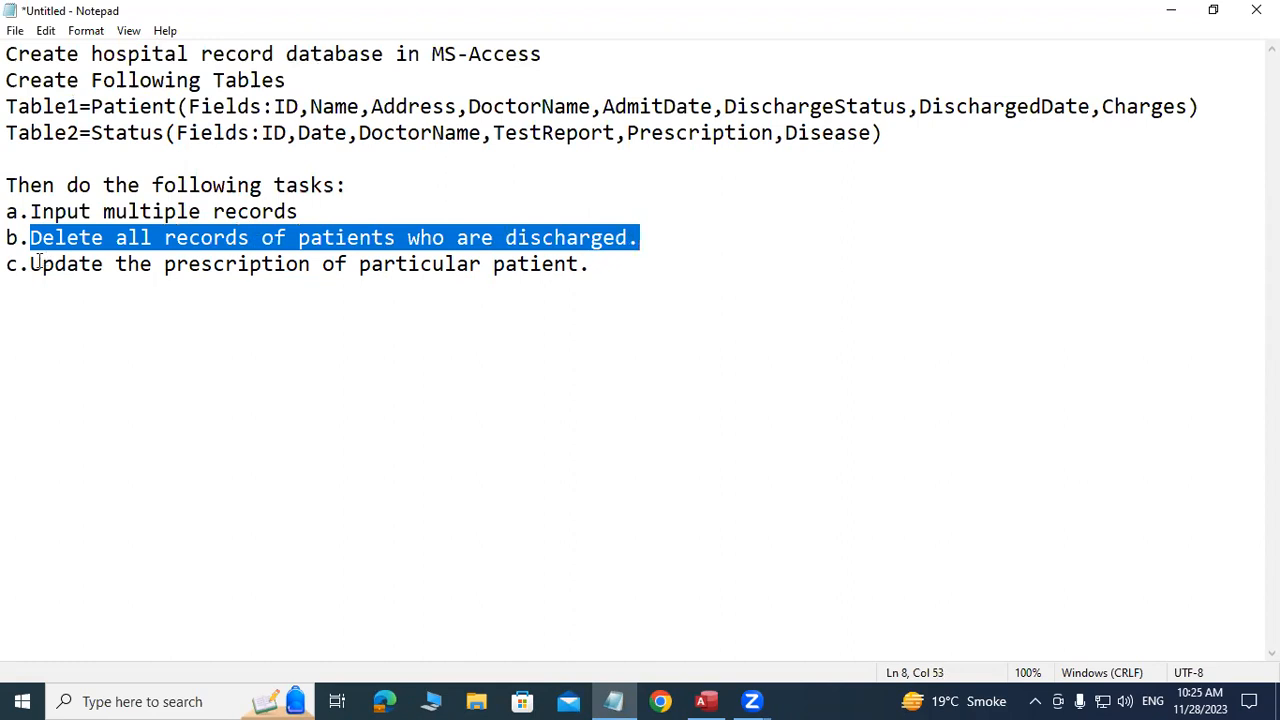
pyautogui.moveTo(30, 264); pyautogui.dragTo(607, 267)
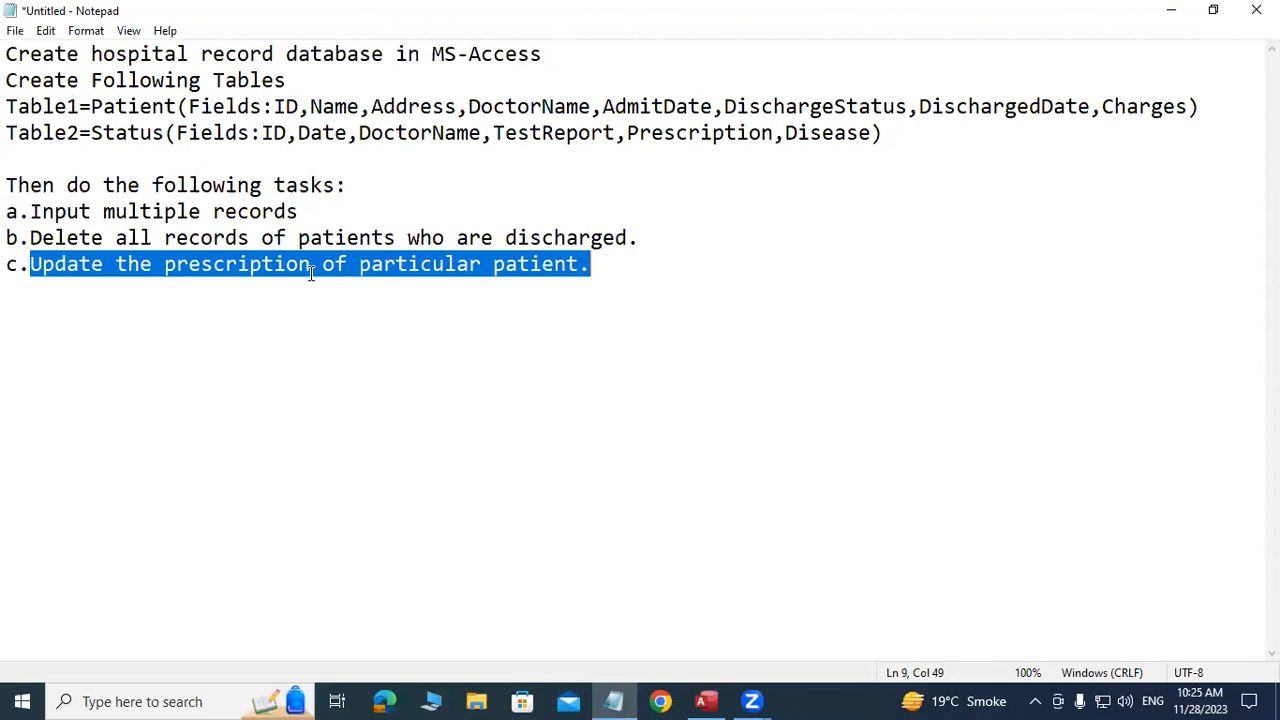
pyautogui.click(172, 700)
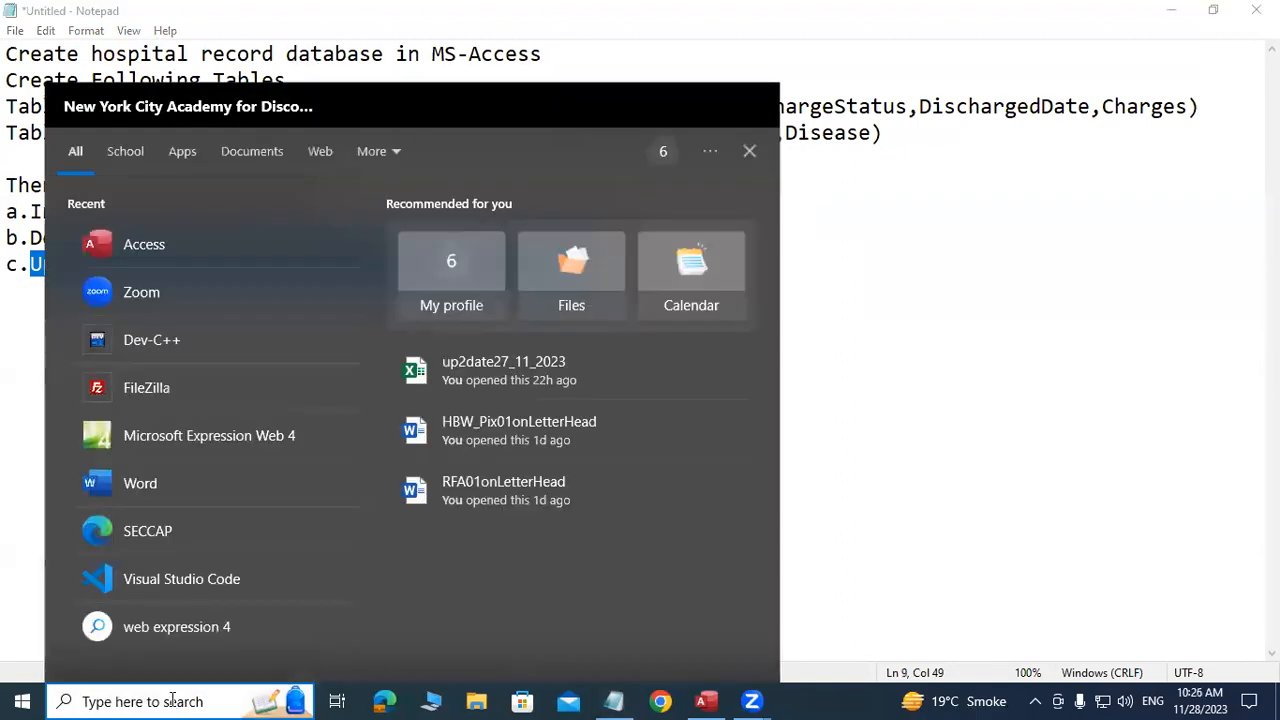
pyautogui.write('qa')
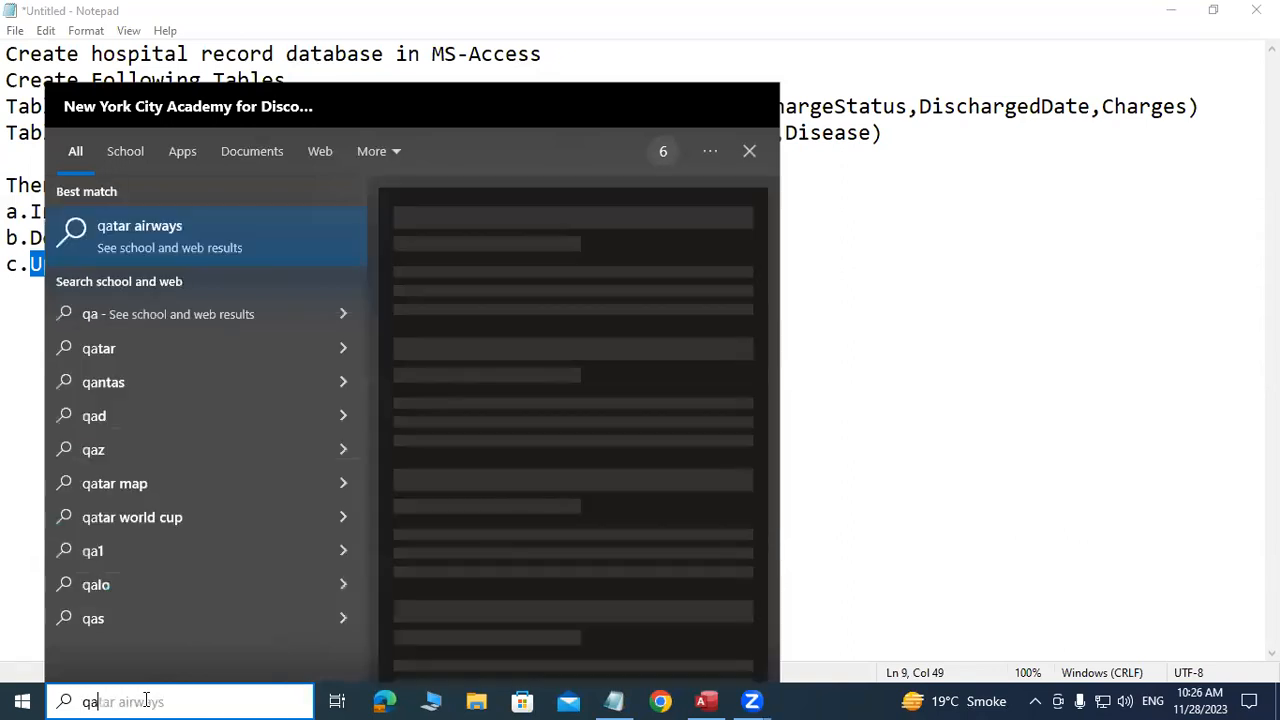
pyautogui.press('BackSpace')
pyautogui.press('BackSpace')
pyautogui.write('acc')
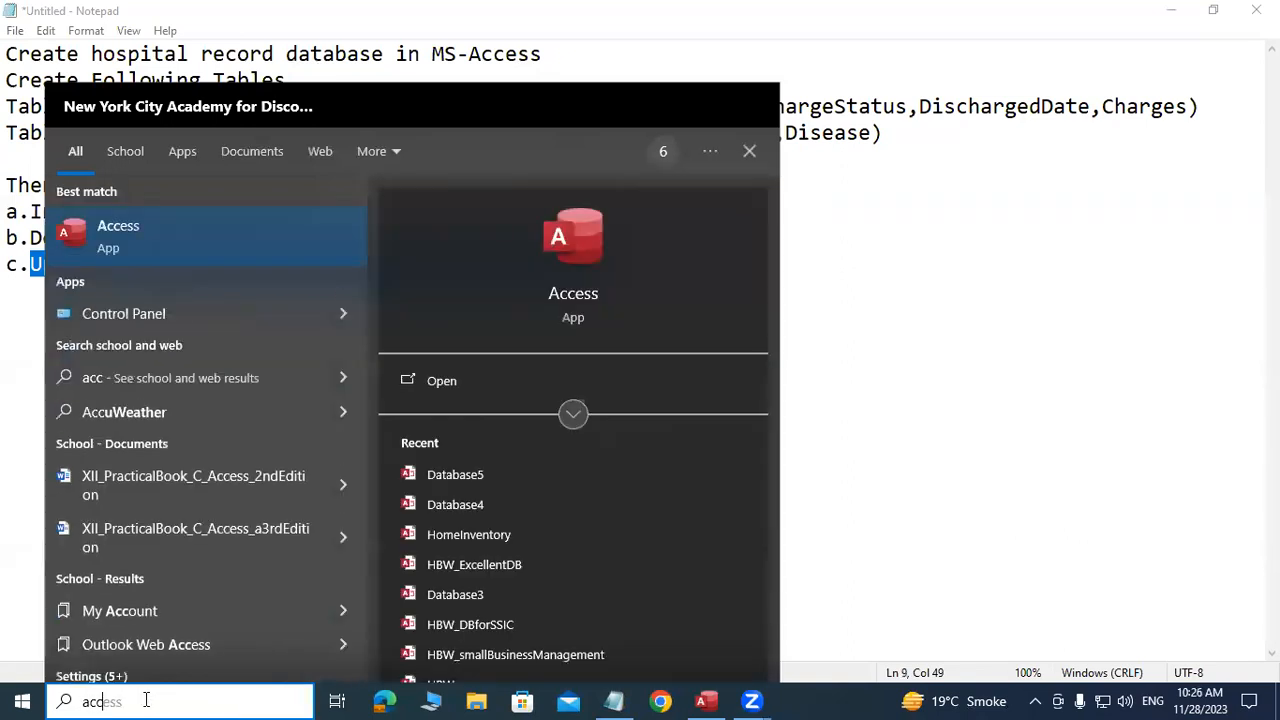
pyautogui.write('ess')
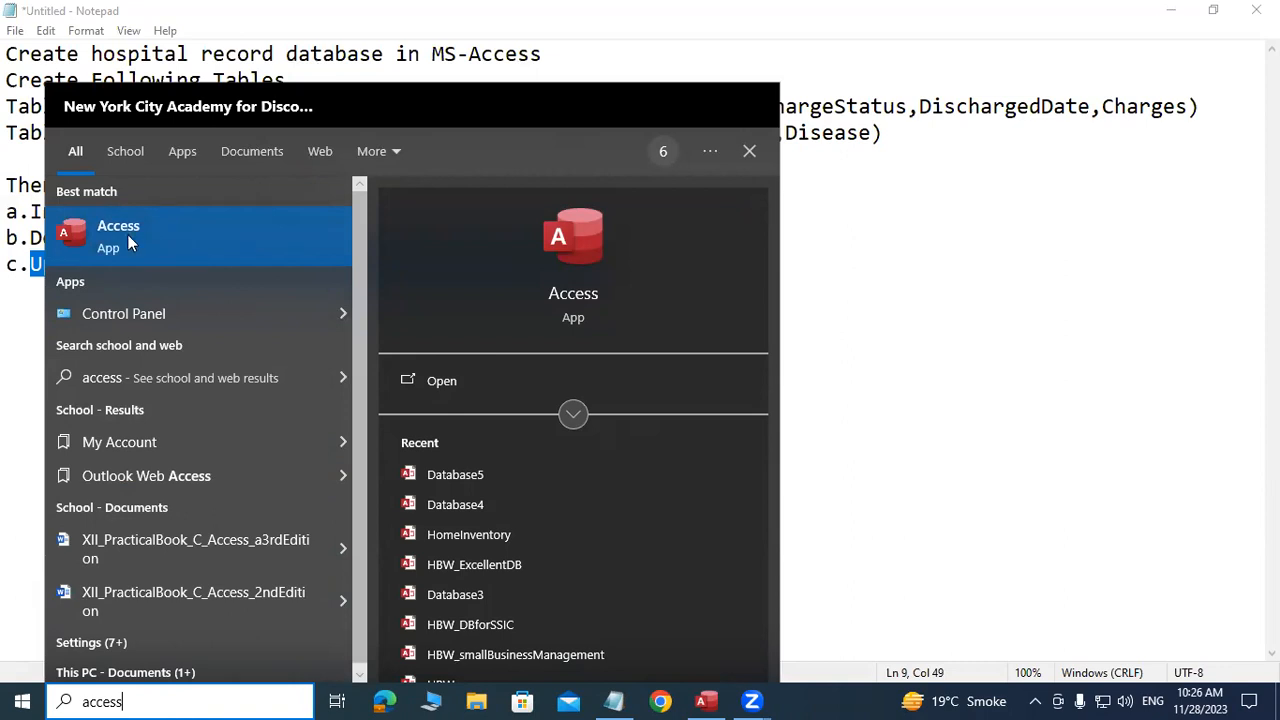
# Switch to Access, glance at the options for a new database, and open the Patient table in Design View
pyautogui.click(714, 700)
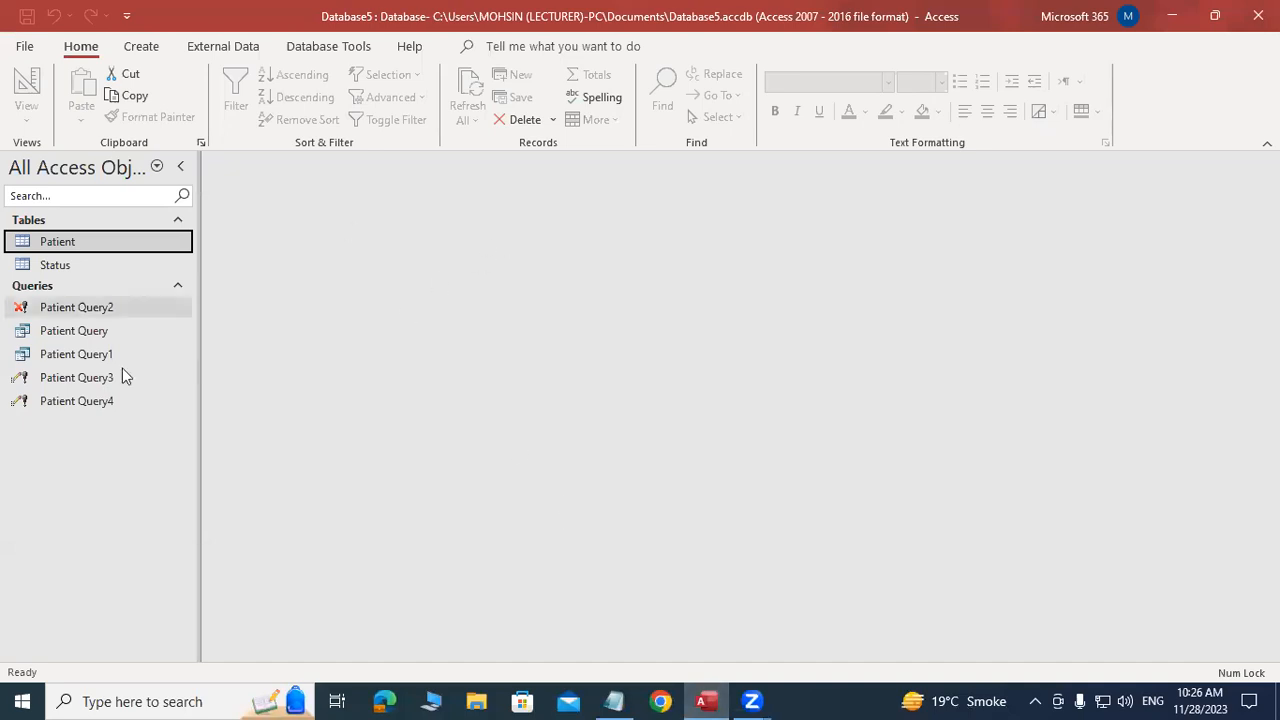
pyautogui.click(28, 47)
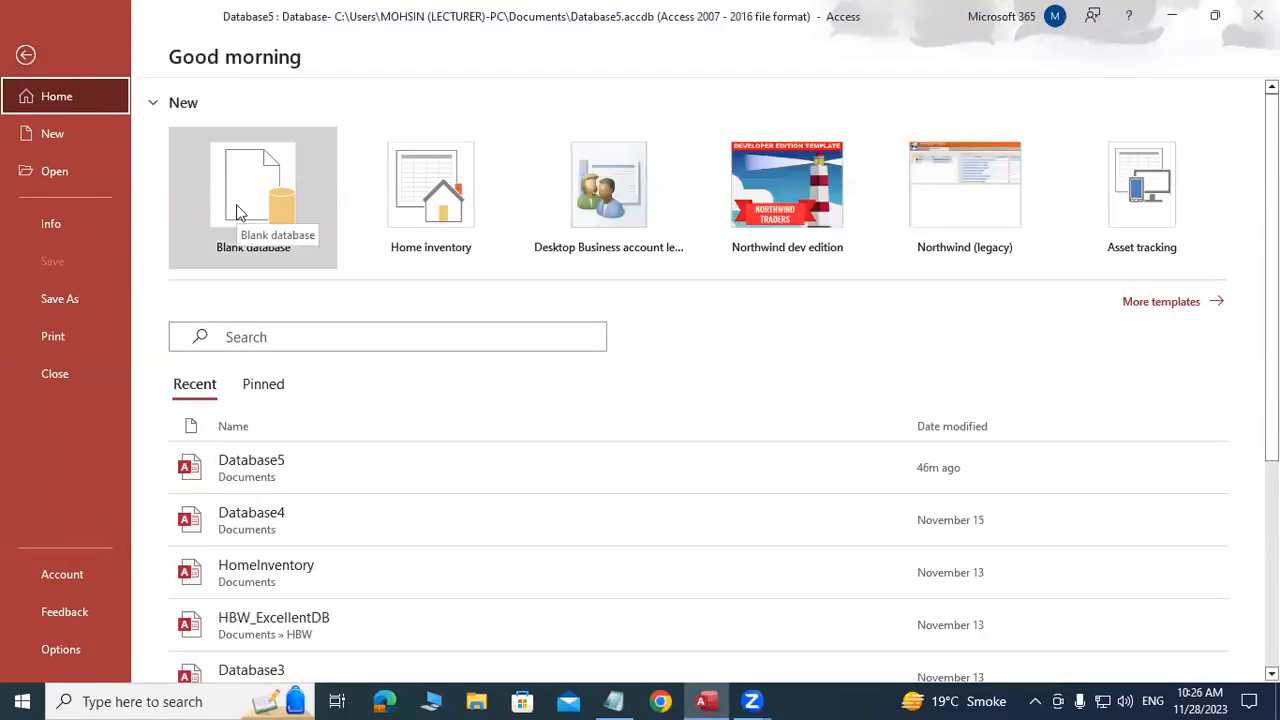
pyautogui.click(26, 57)
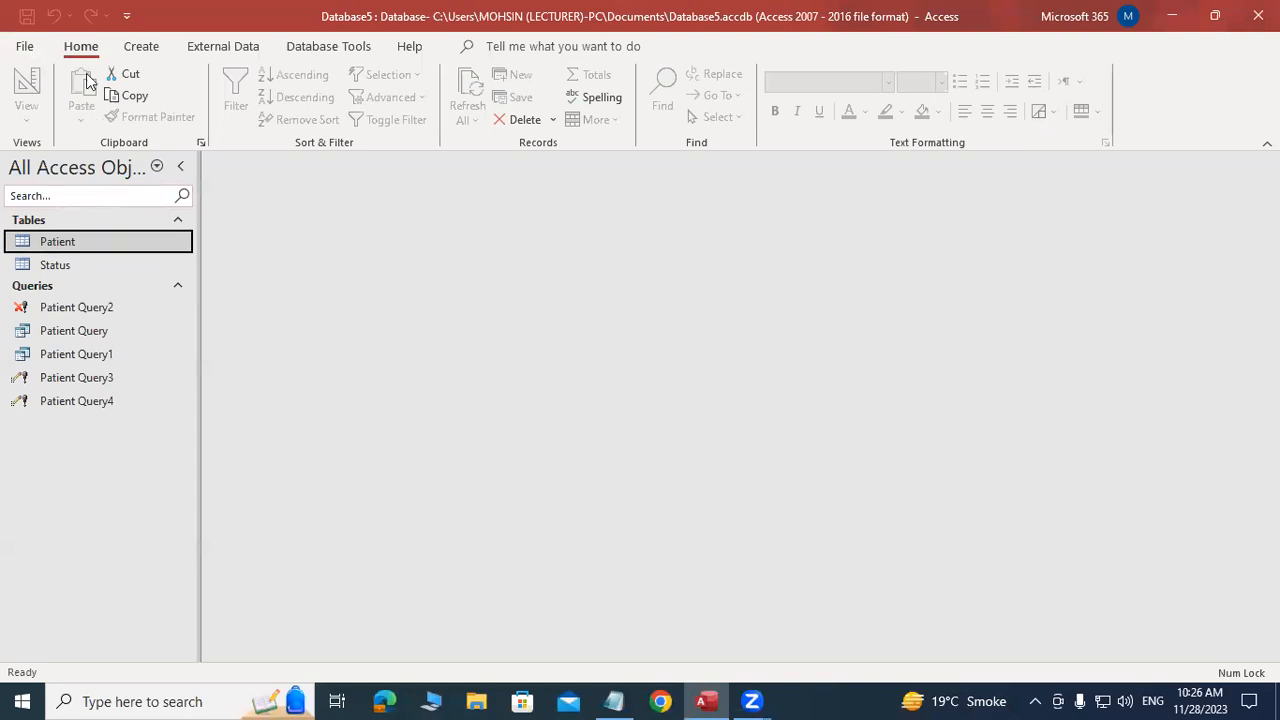
pyautogui.rightClick(58, 252)
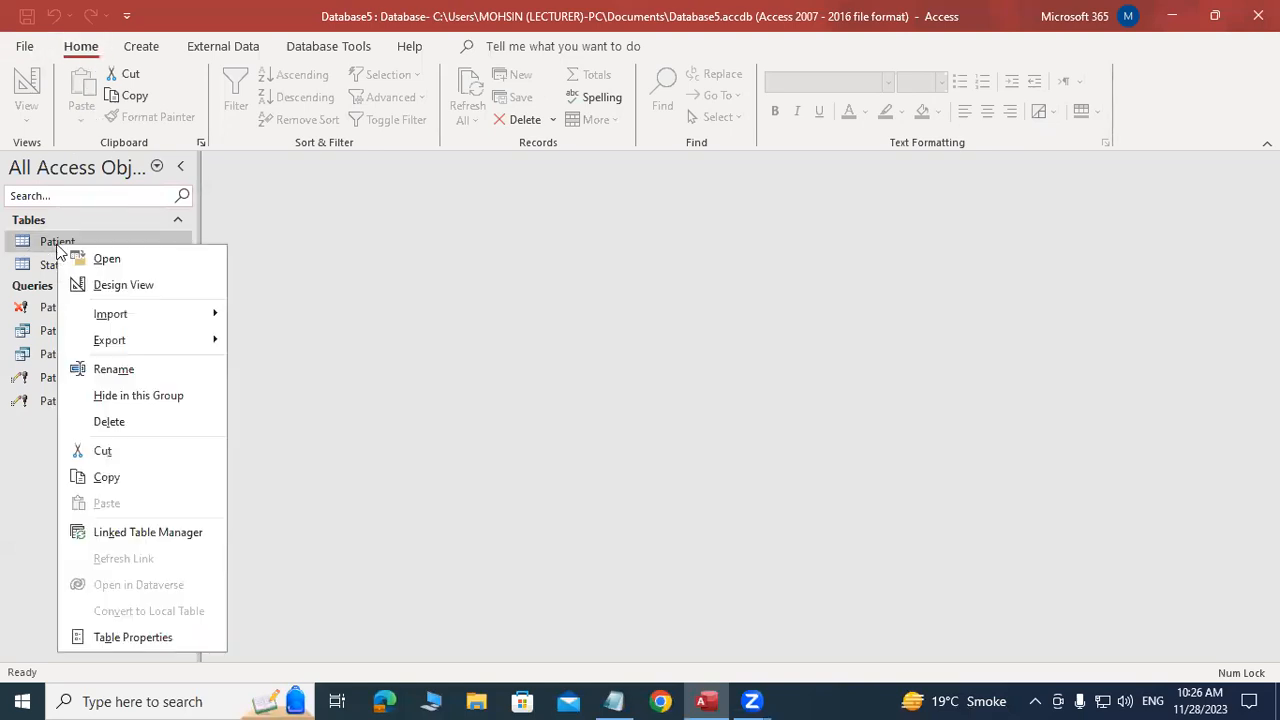
pyautogui.click(120, 285)
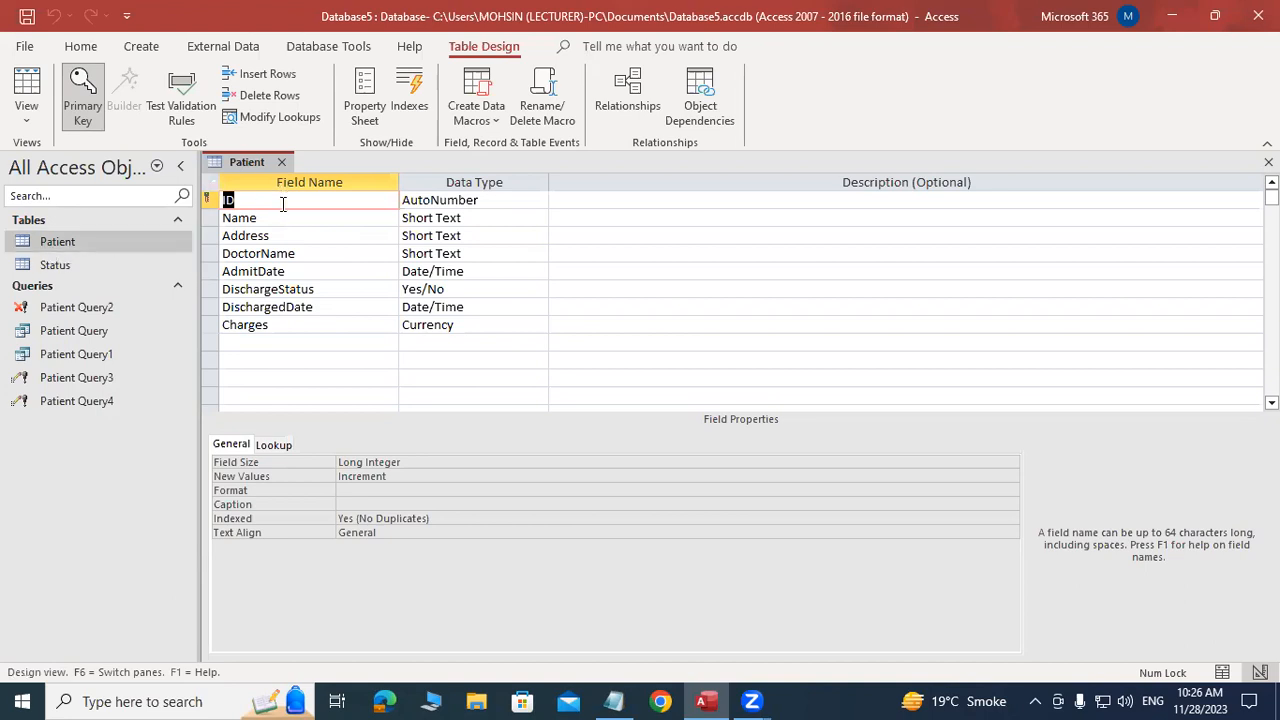
# Examine the properties of the ID field and the Name field's size and default value
pyautogui.click(208, 200)
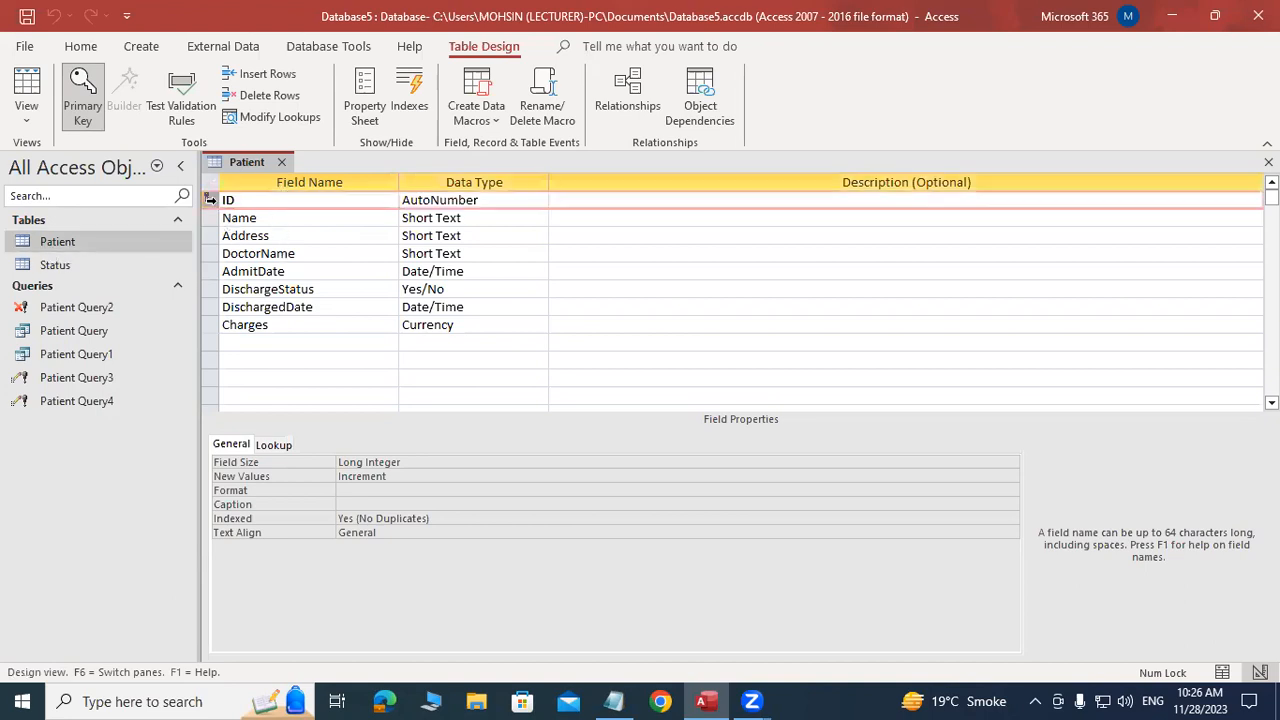
pyautogui.click(210, 220)
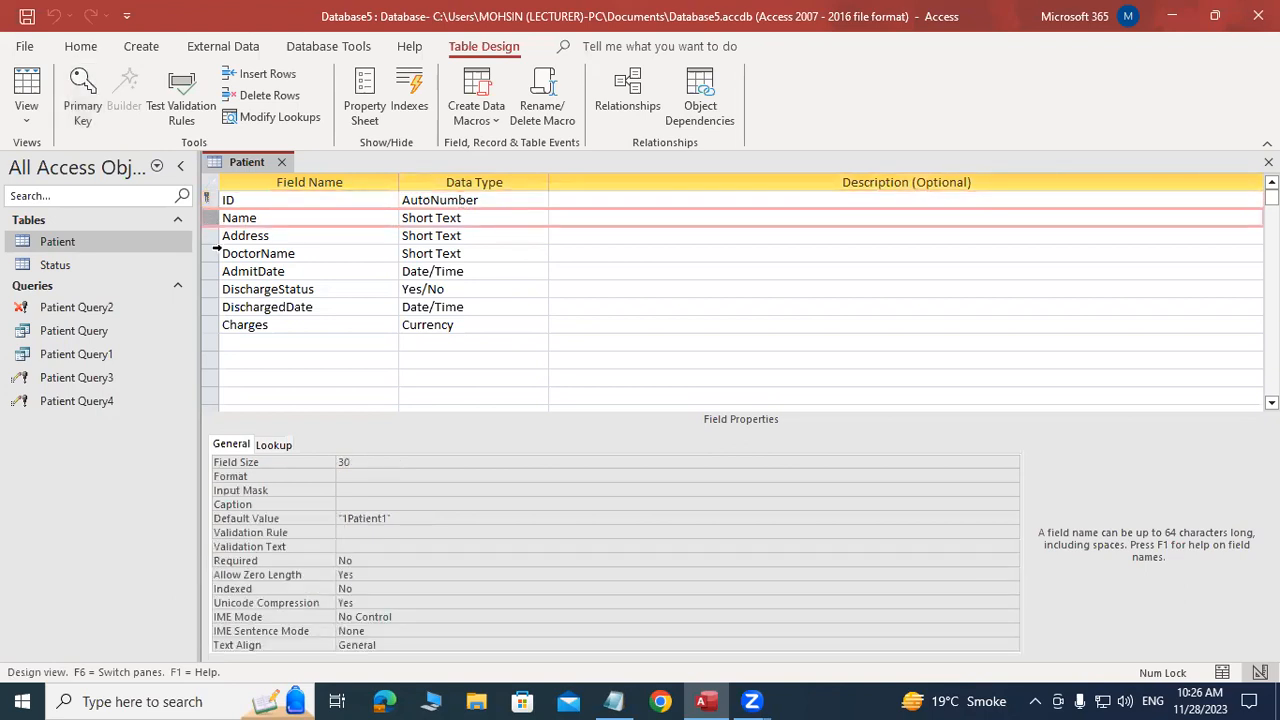
pyautogui.click(333, 460)
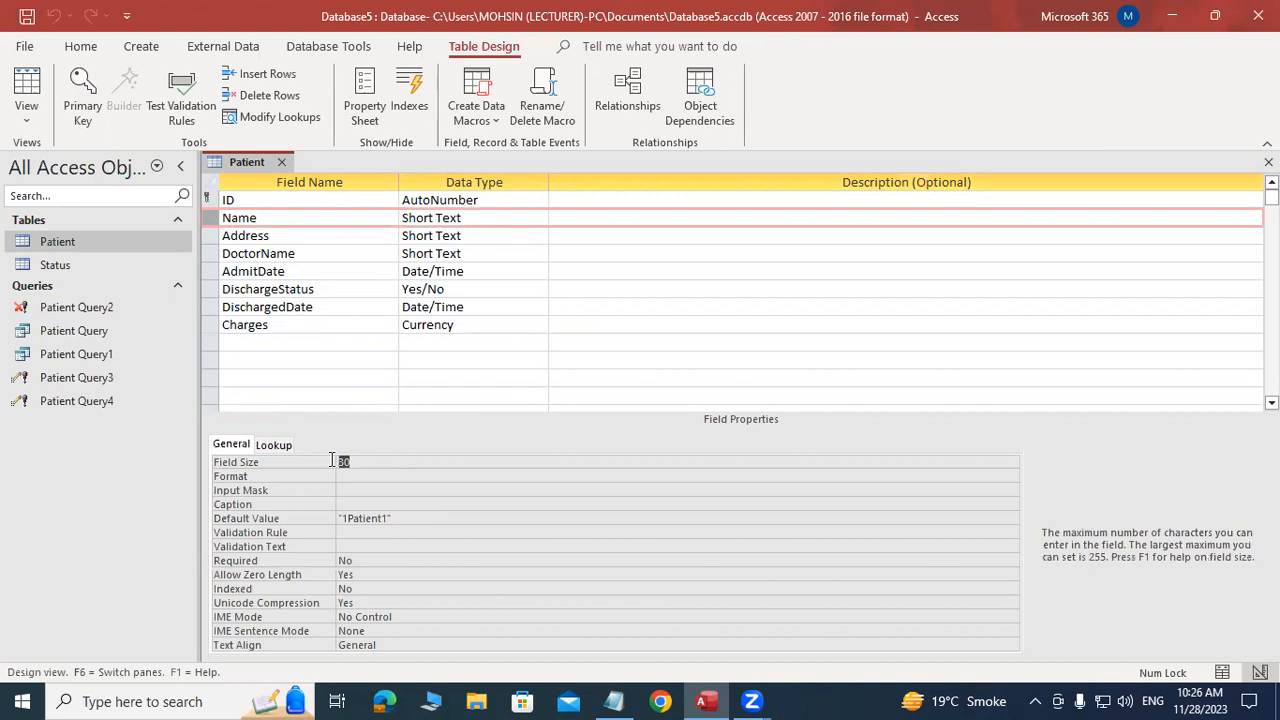
pyautogui.click(405, 520)
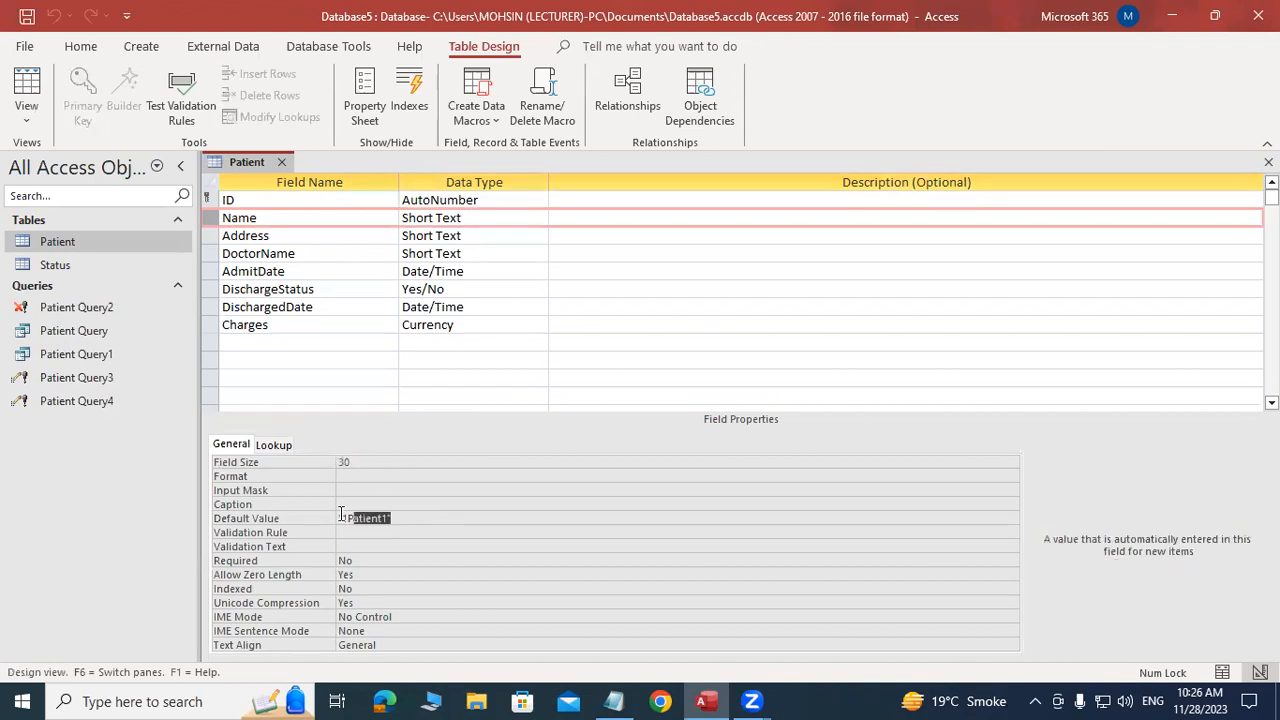
# Check the Address field's size and set its default value to "North Nazimabad"
pyautogui.click(207, 235)
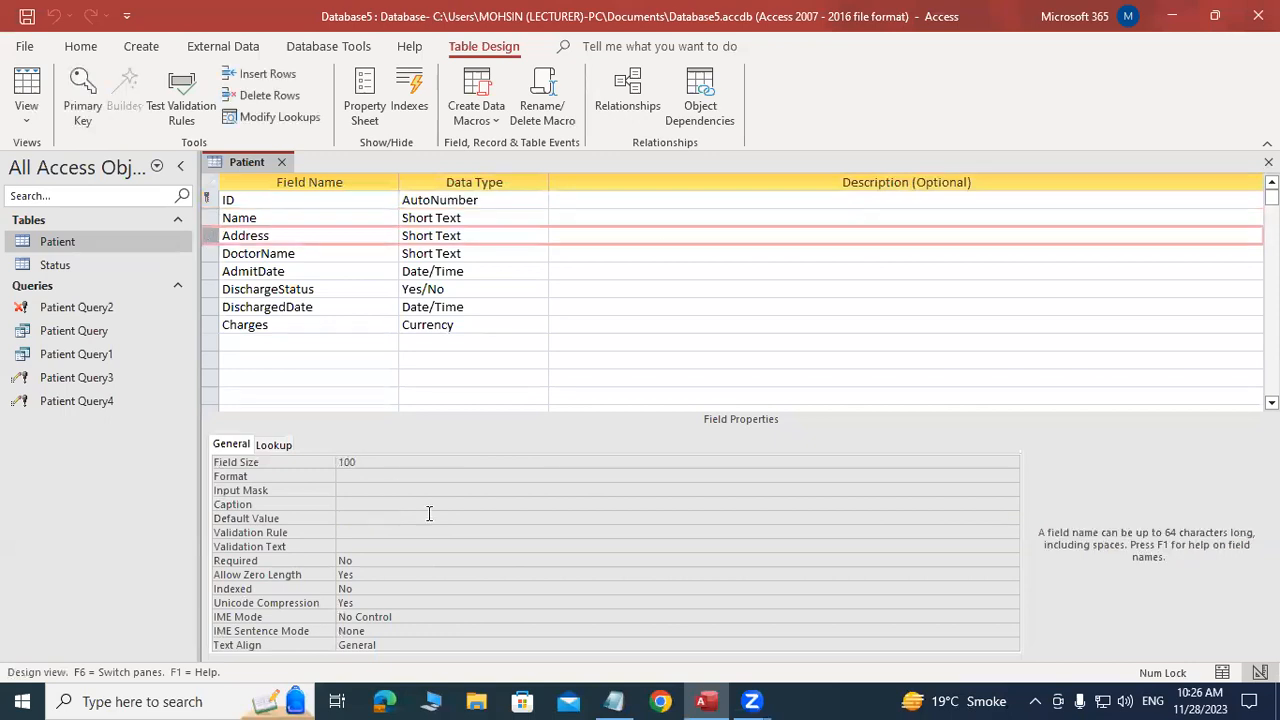
pyautogui.click(360, 461)
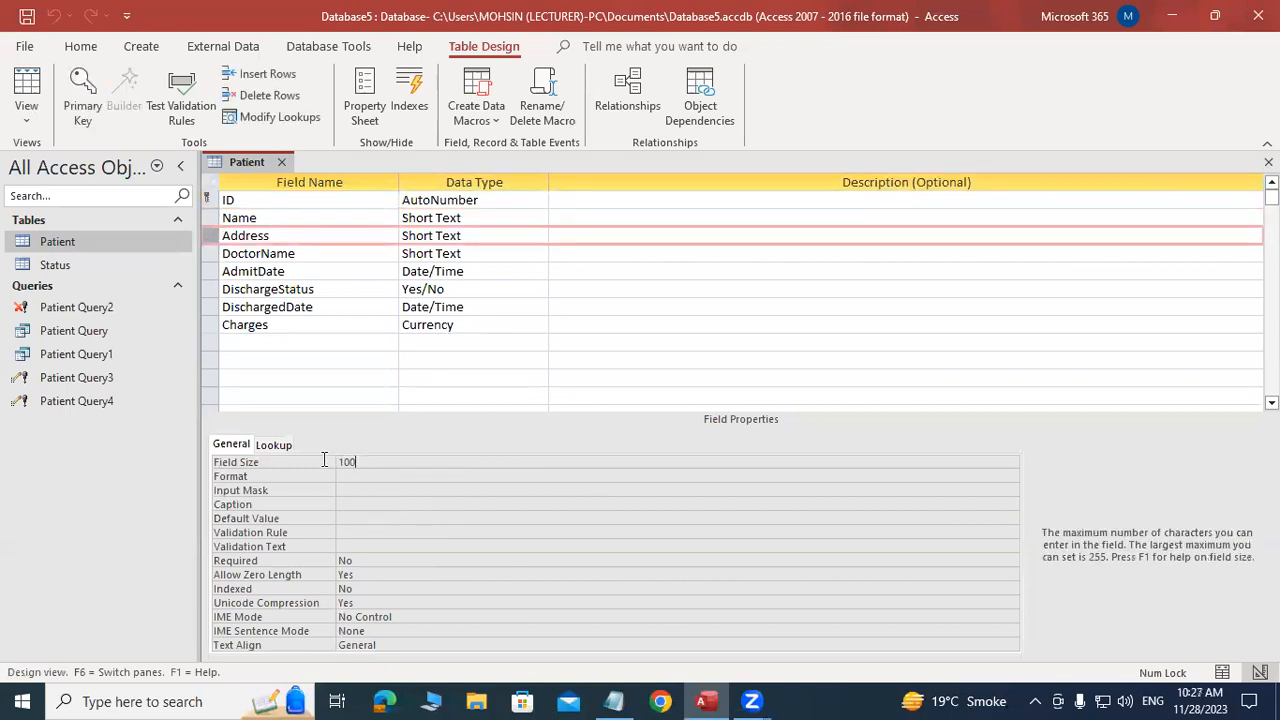
pyautogui.click(370, 517)
pyautogui.click(392, 504)
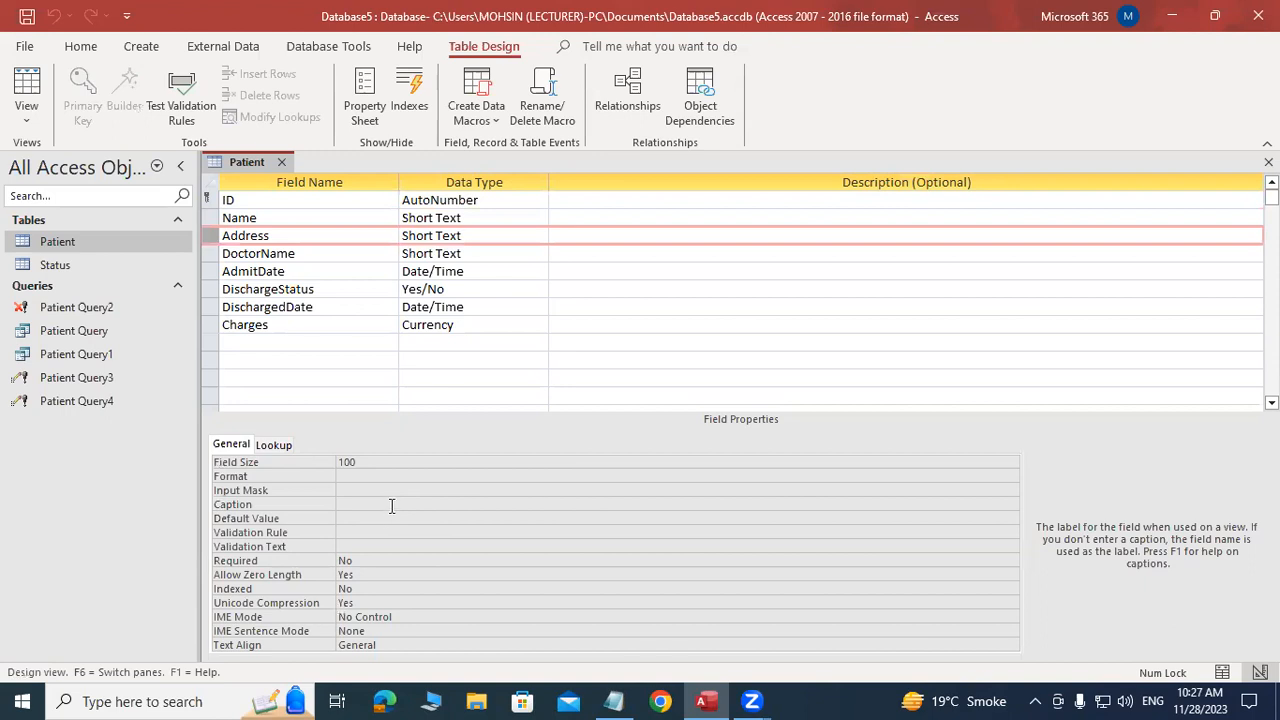
pyautogui.click(380, 520)
pyautogui.write('"')
pyautogui.press('BackSpace')
pyautogui.press('BackSpace')
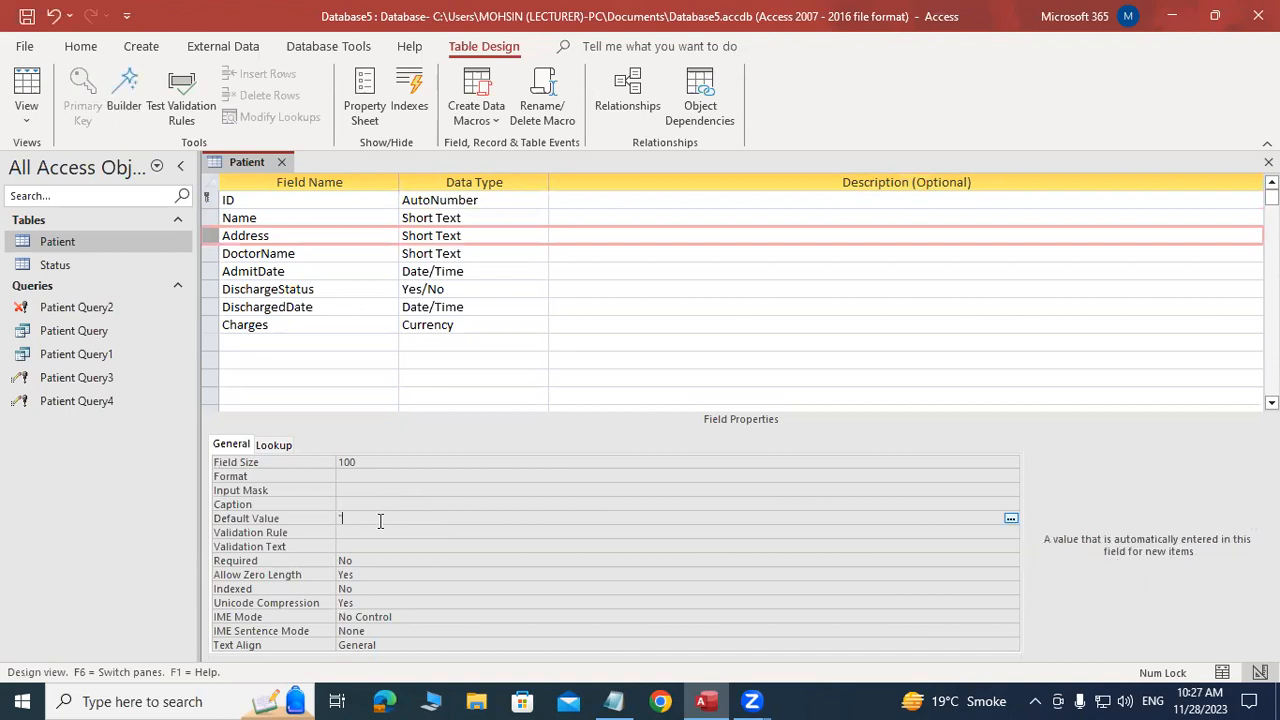
pyautogui.write('Norht')
pyautogui.press('BackSpace')
pyautogui.write('th Nazim')
pyautogui.press('BackSpace')
pyautogui.write('mabad')
# Examine the DoctorName field's properties and the data type choices for the AdmitDate field
pyautogui.click(212, 253)
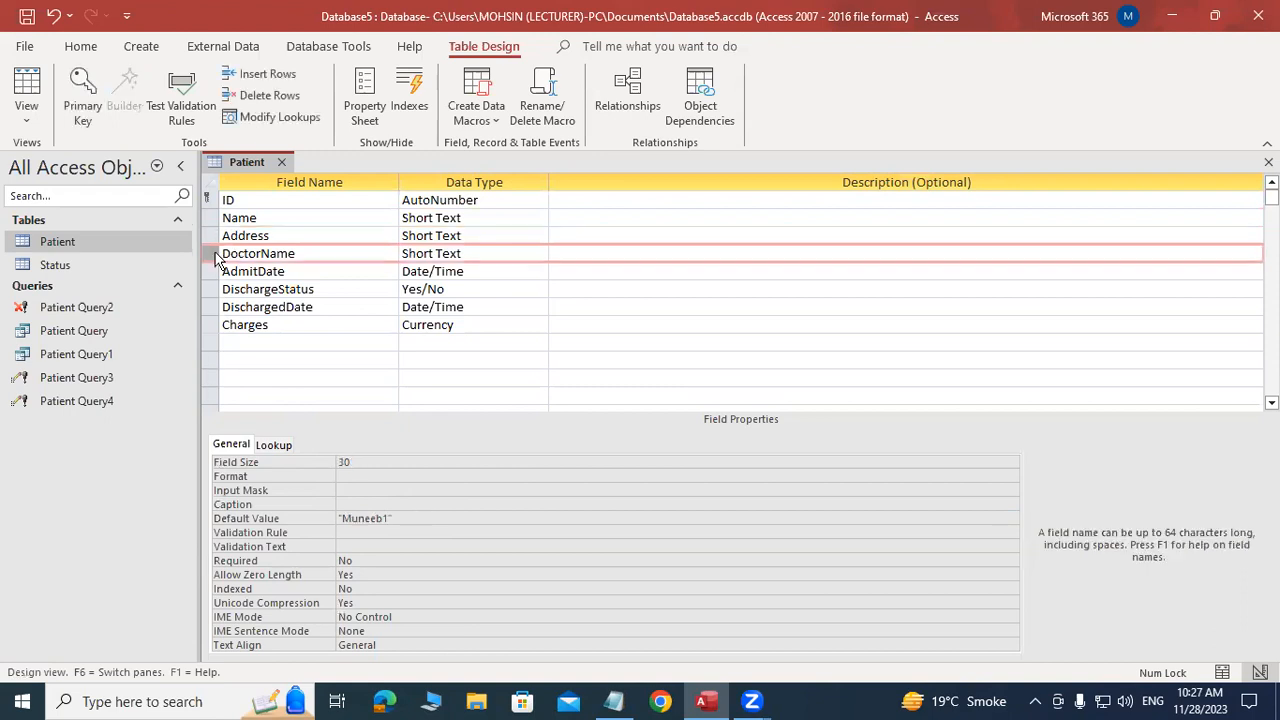
pyautogui.click(335, 270)
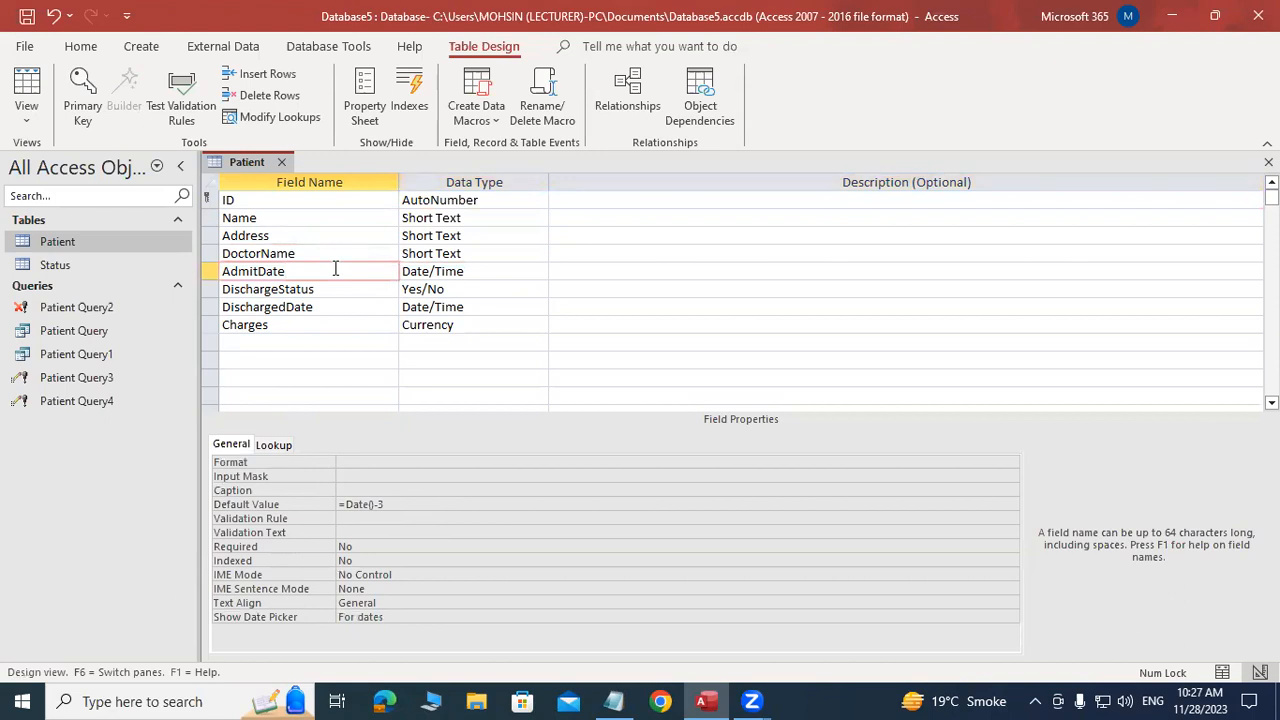
pyautogui.click(500, 274)
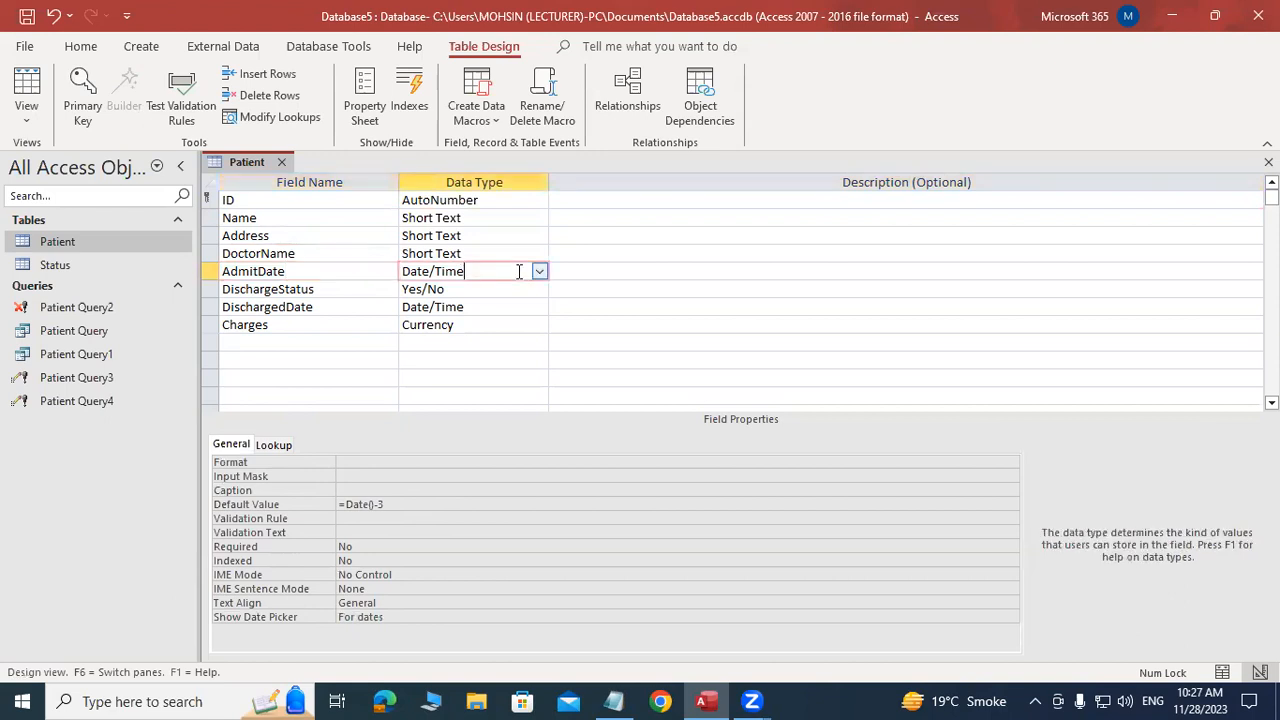
pyautogui.click(540, 273)
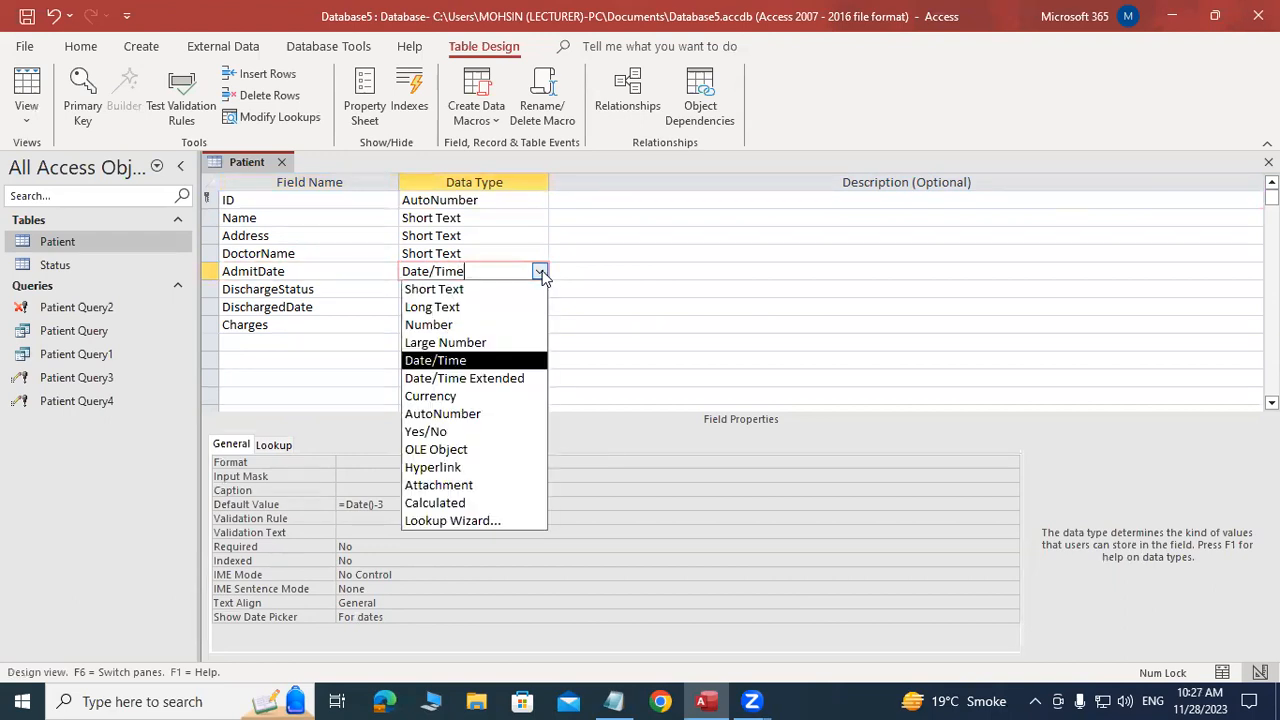
pyautogui.click(540, 273)
pyautogui.click(527, 253)
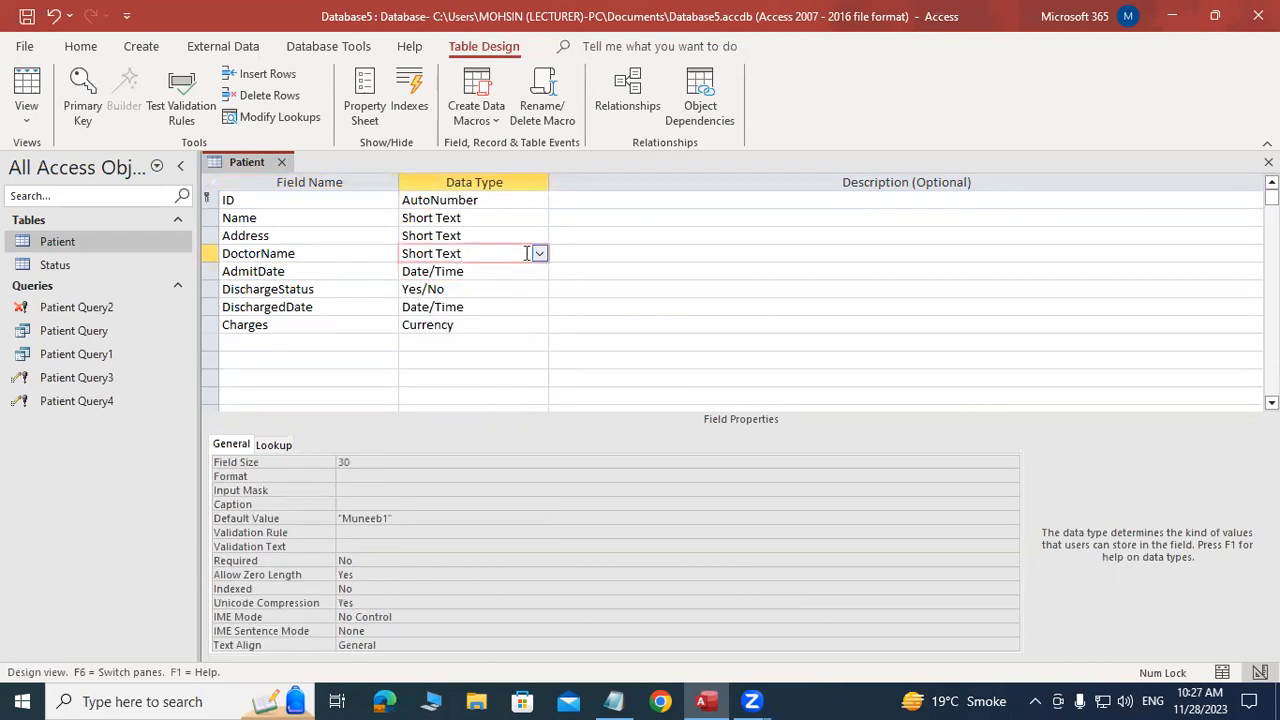
# Examine the data types and properties of the Patient table's DoctorName, ID, AdmitDate and DischargeStatus fields
pyautogui.click(537, 253)
pyautogui.click(537, 253)
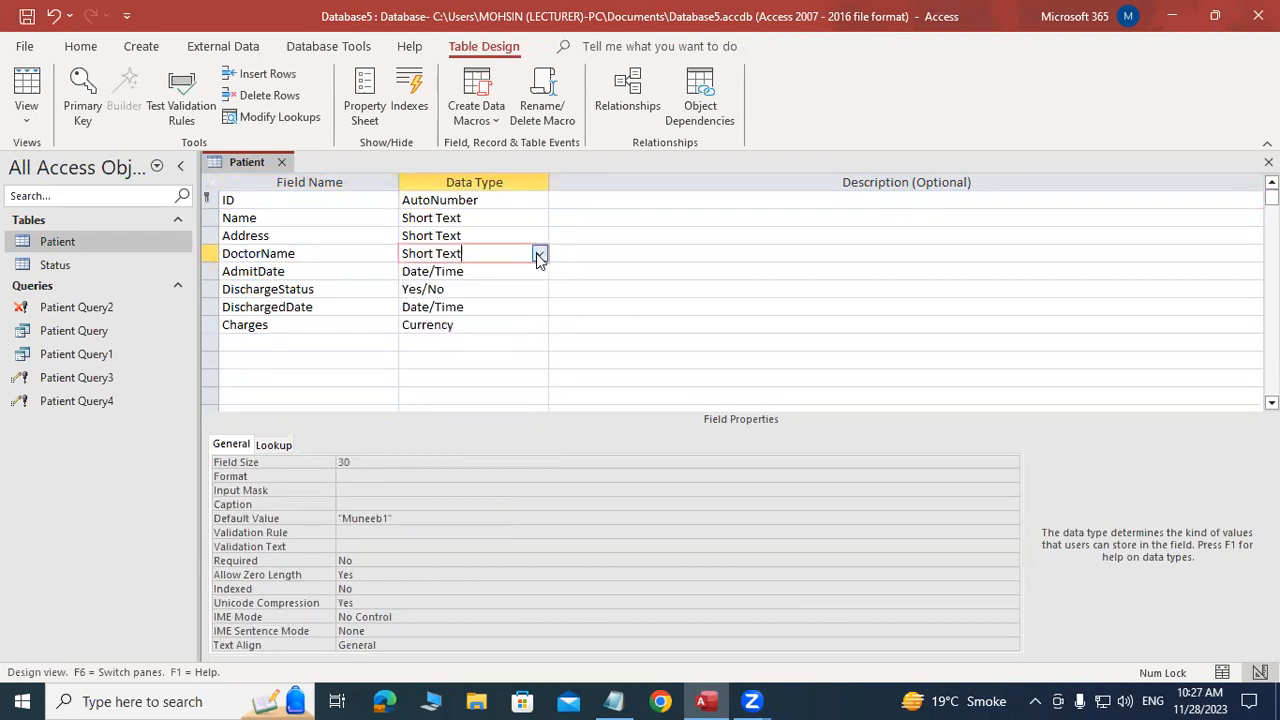
pyautogui.click(538, 201)
pyautogui.click(538, 201)
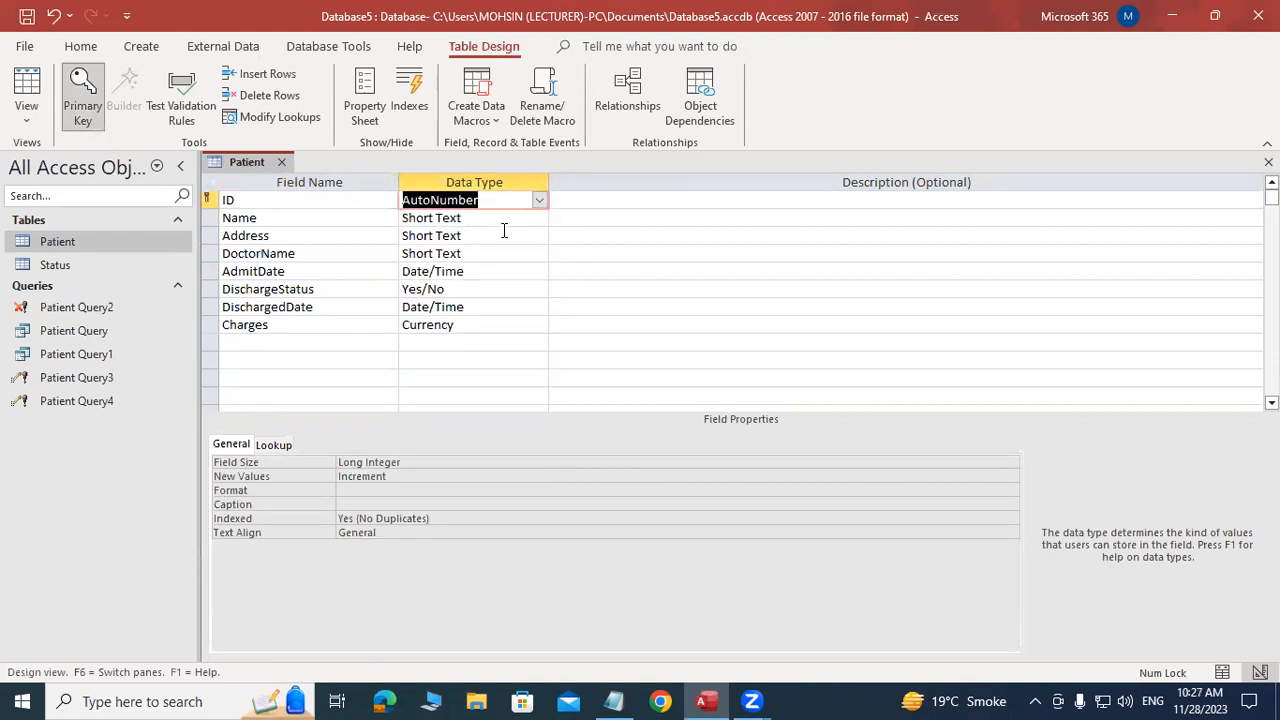
pyautogui.click(501, 271)
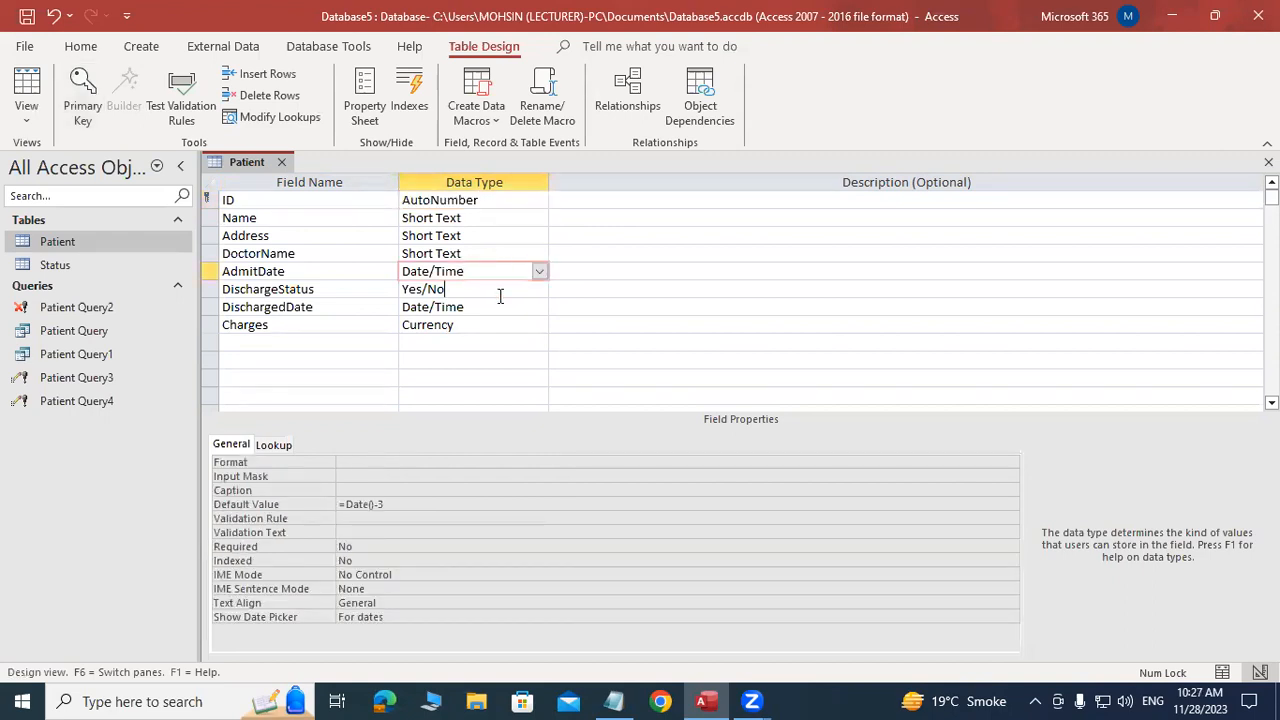
pyautogui.click(500, 291)
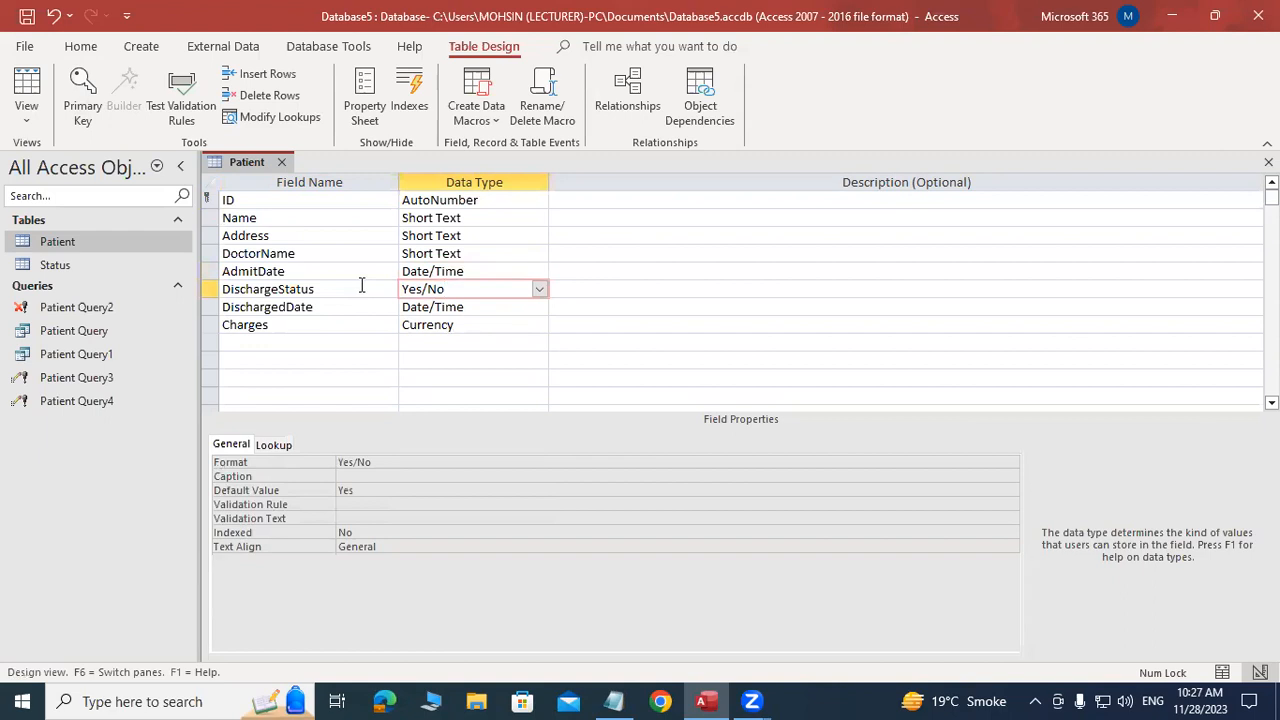
pyautogui.click(539, 290)
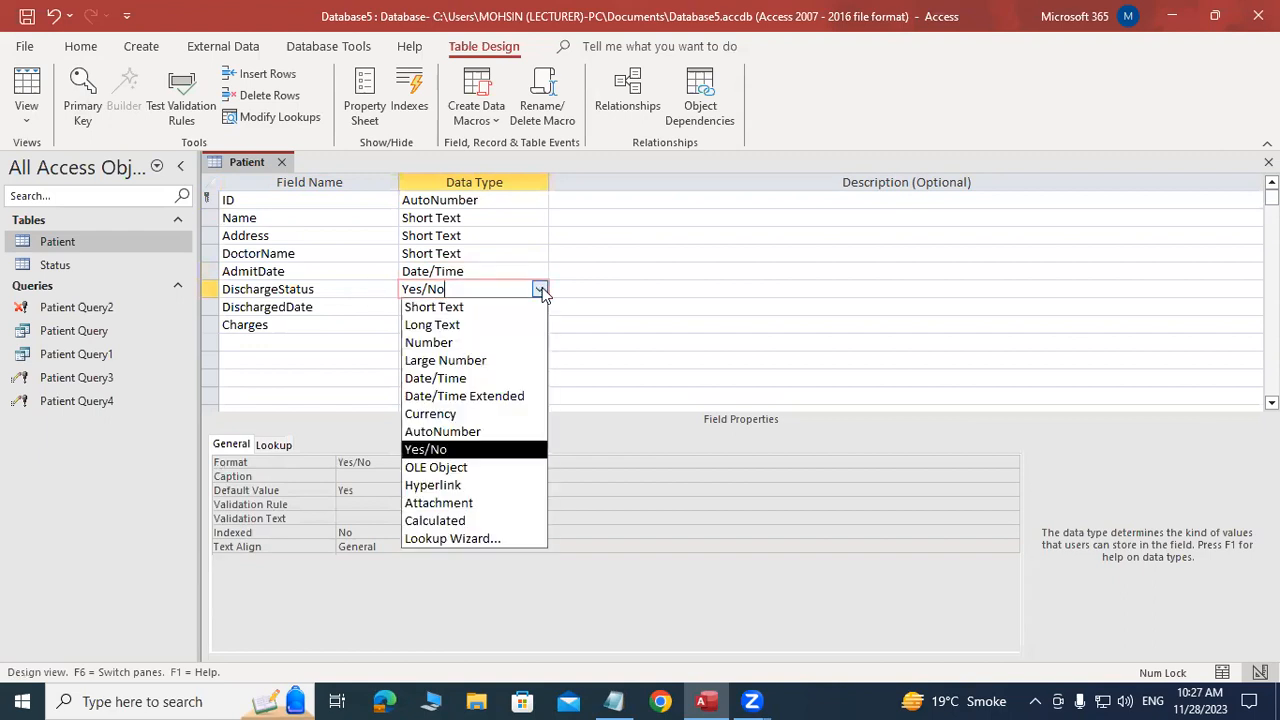
# Examine the data types and properties of the DischargedDate and Charges fields
pyautogui.click(354, 311)
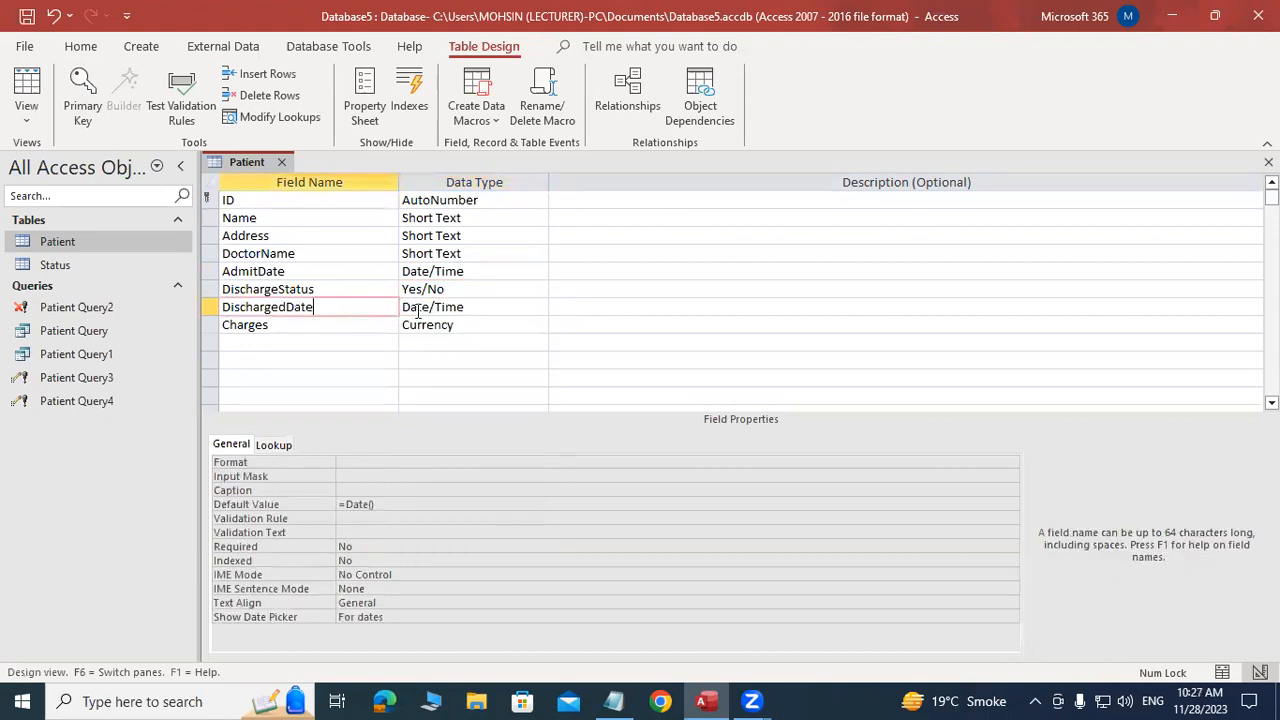
pyautogui.click(491, 307)
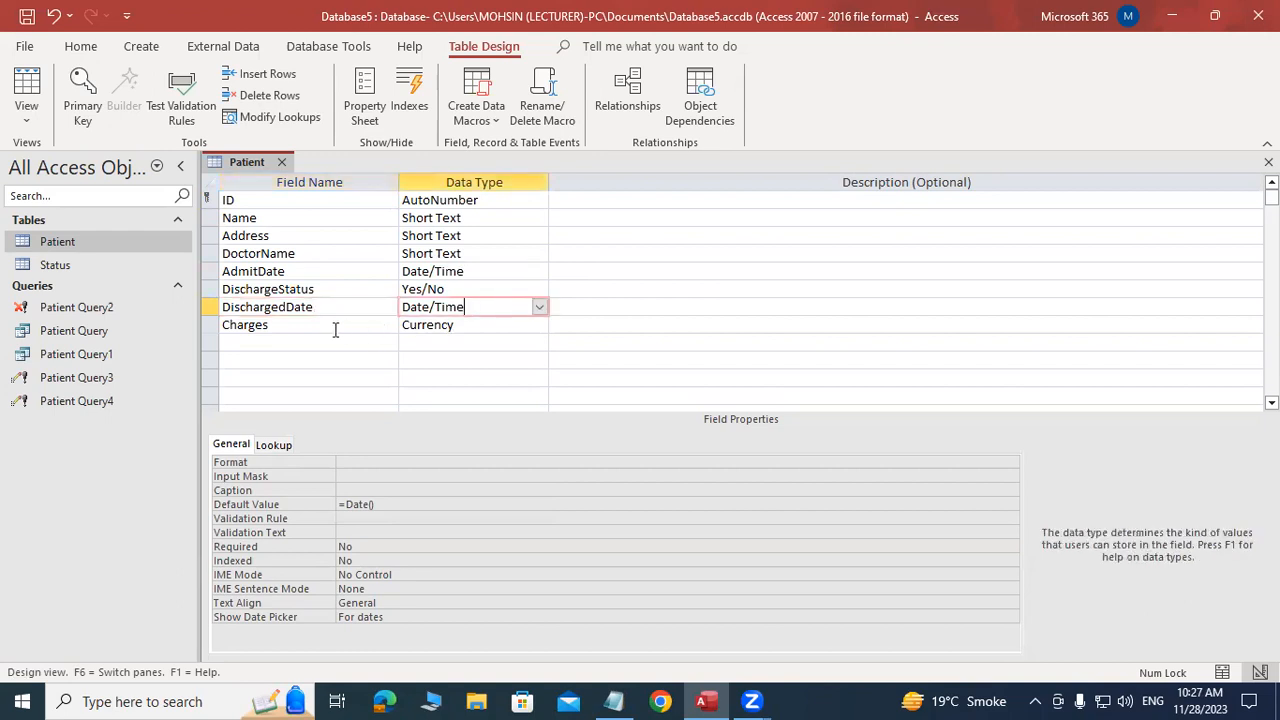
pyautogui.click(334, 329)
pyautogui.click(482, 324)
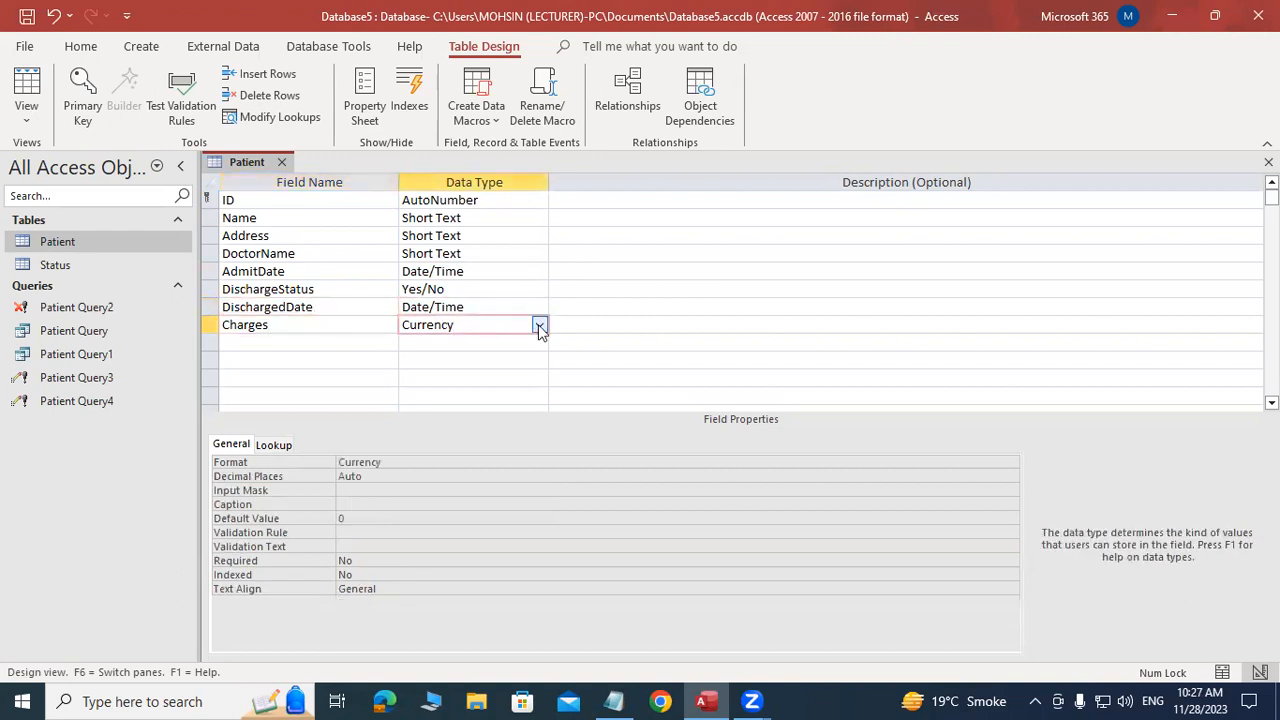
pyautogui.click(538, 324)
# Close the Patient table design with its changes saved and open the table in Datasheet View
pyautogui.click(1268, 162)
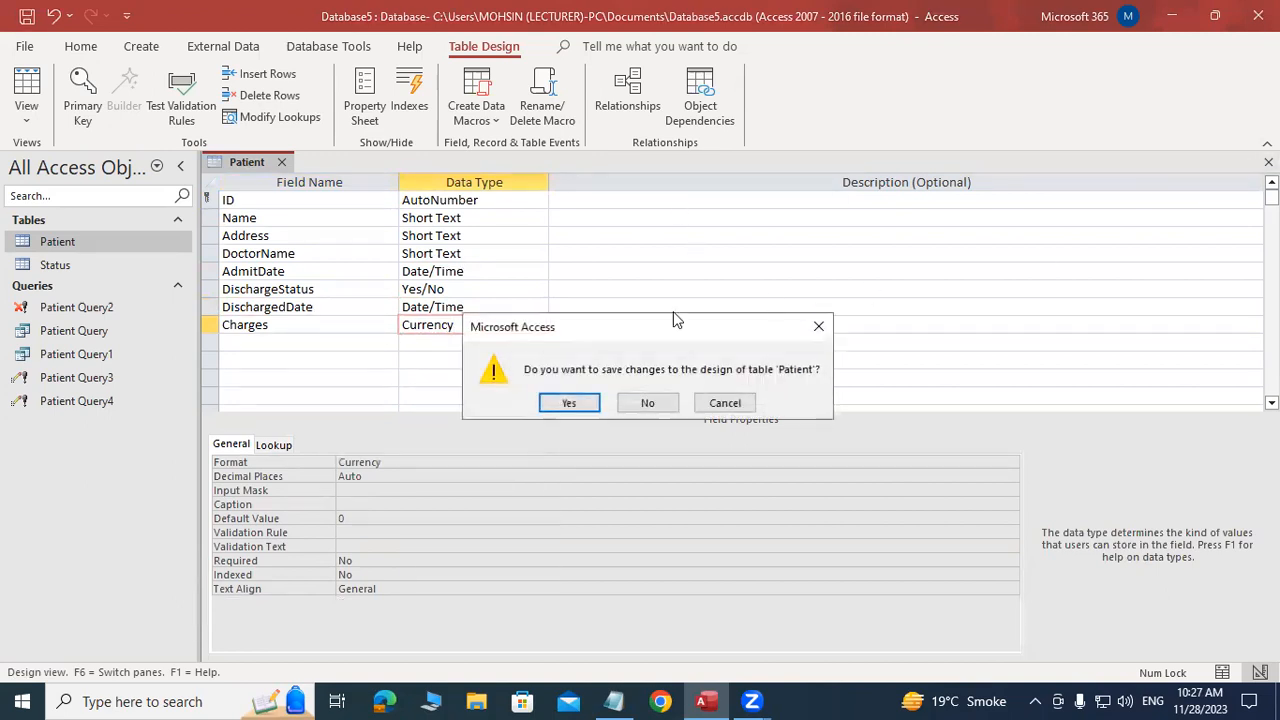
pyautogui.click(568, 403)
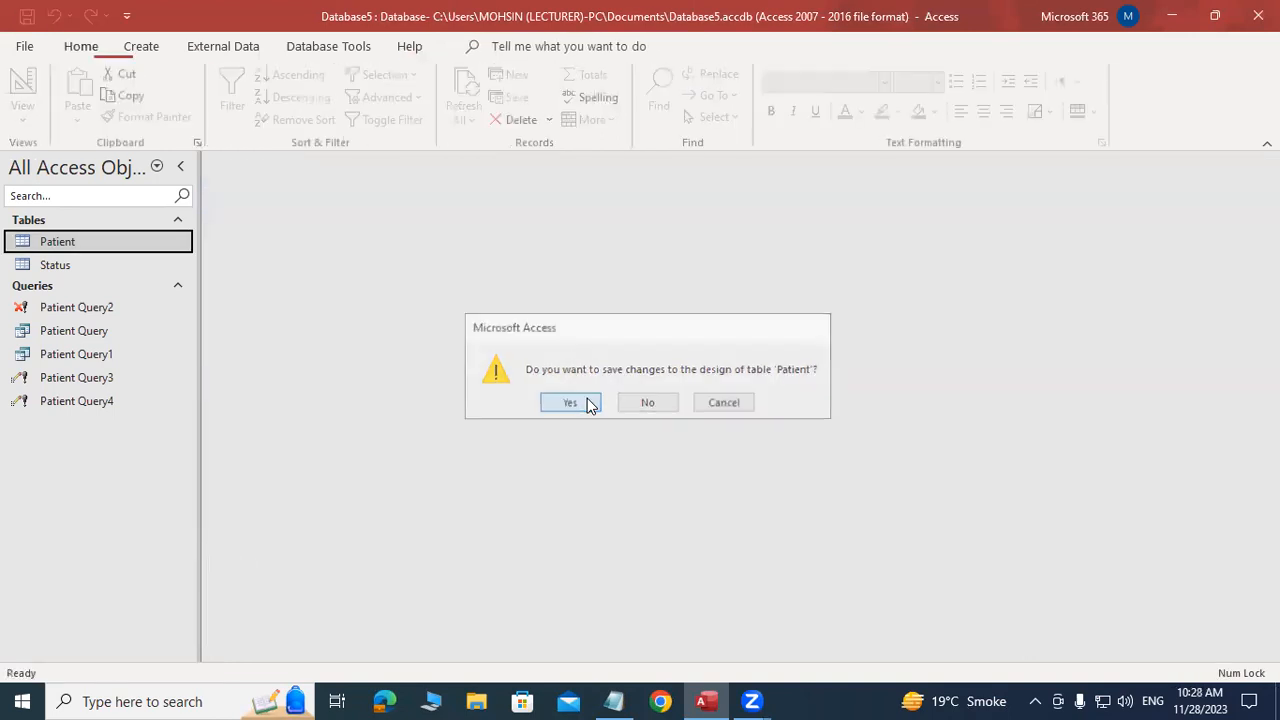
pyautogui.doubleClick(95, 243)
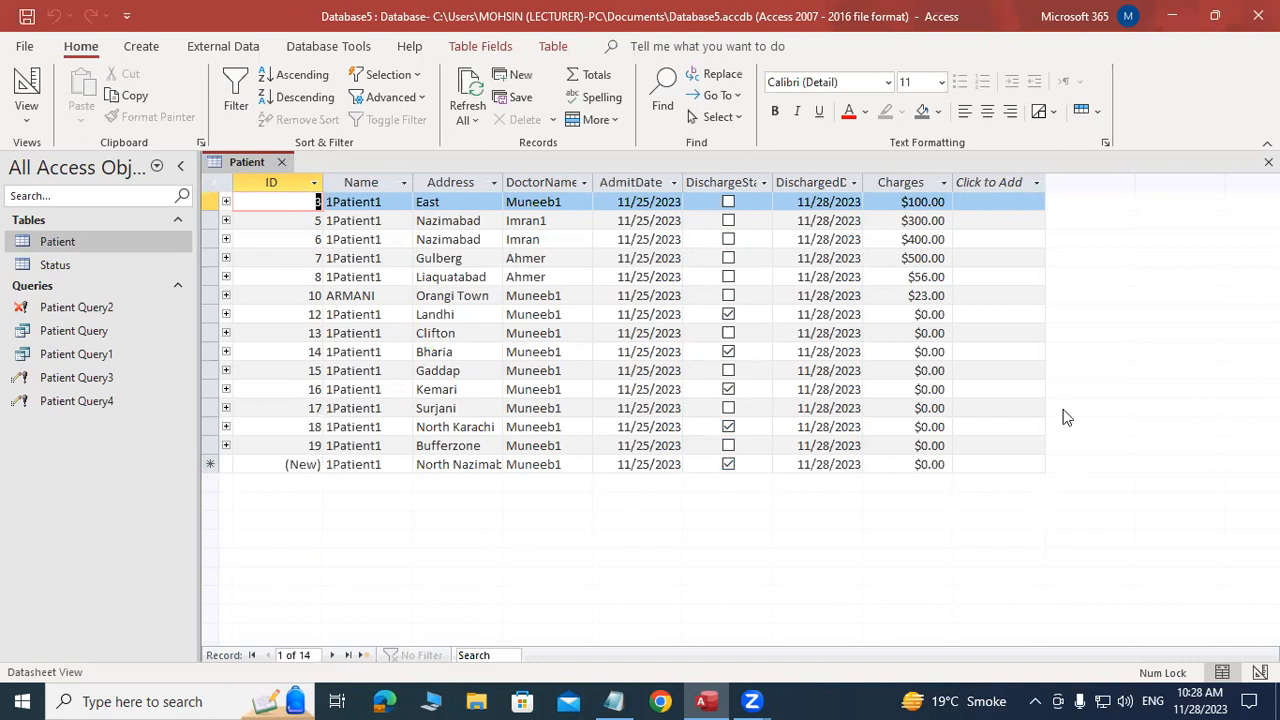
# Set the Charges of the Landhi patient record to $10.00
pyautogui.click(924, 316)
pyautogui.write('1')
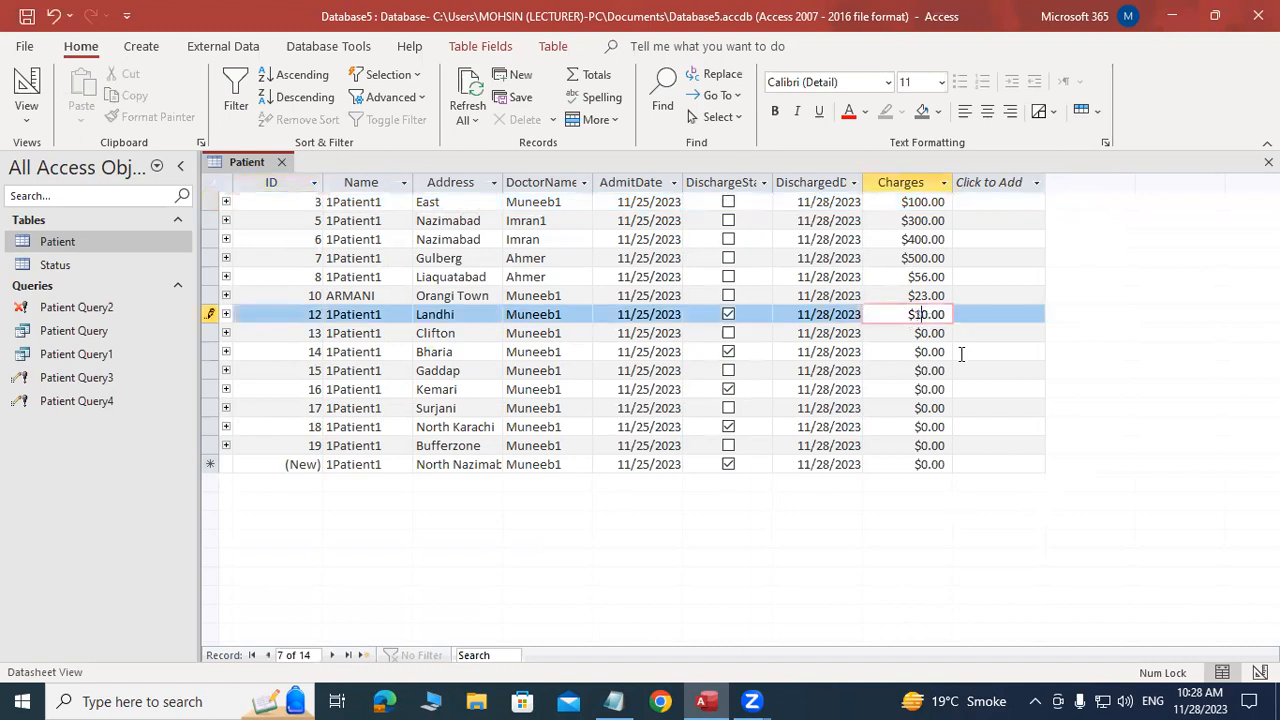
pyautogui.press('Return')
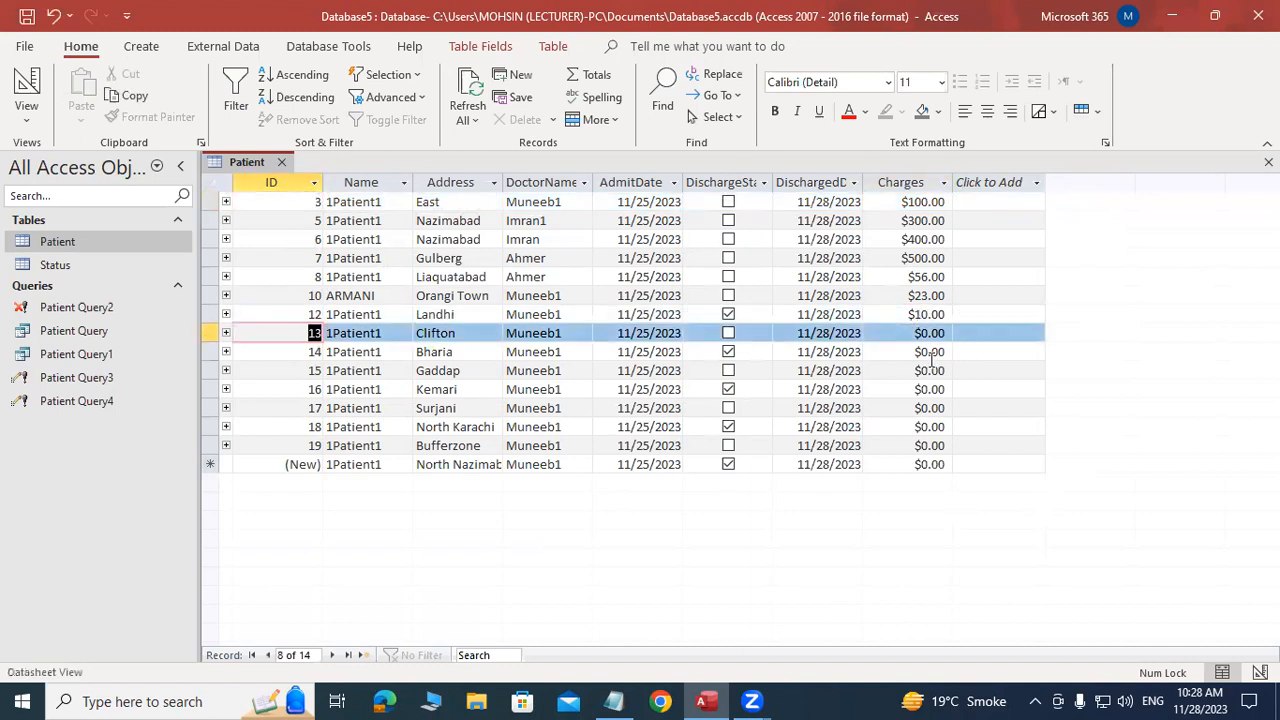
# Try to enter 34 in front of the existing amount in the Charges of the Gaddap patient record
pyautogui.click(902, 370)
pyautogui.write('34')
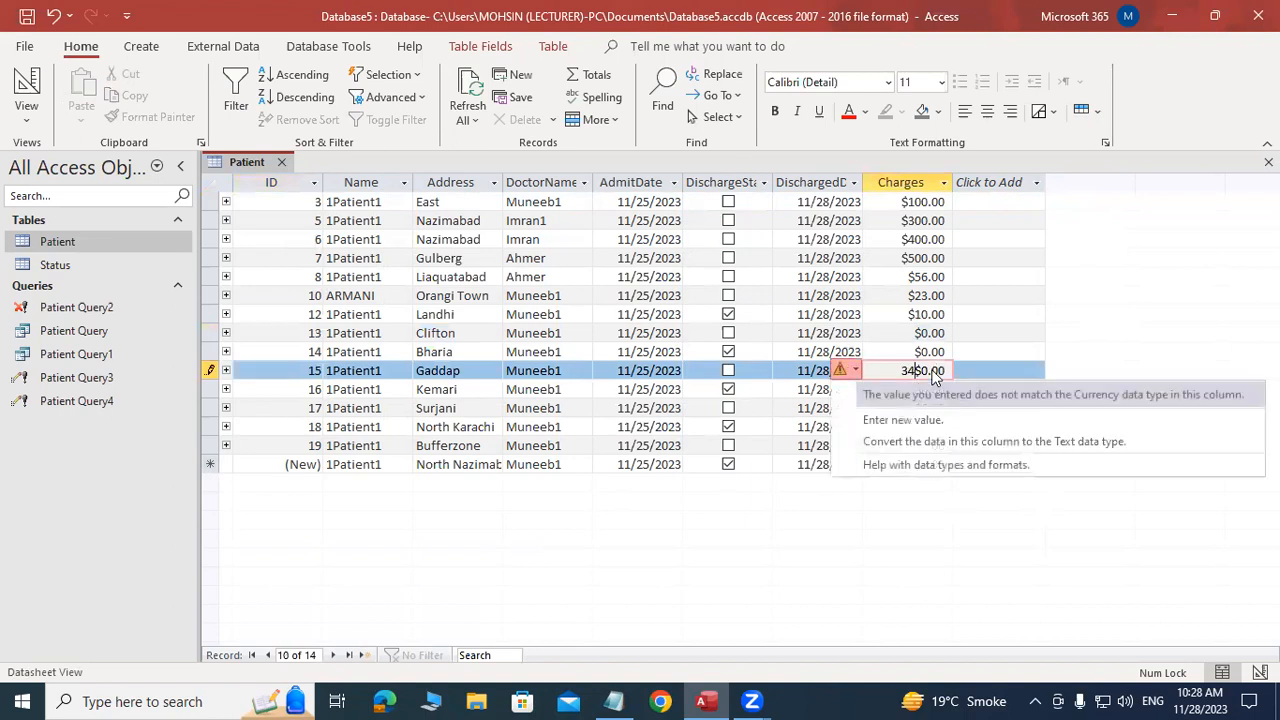
pyautogui.click(933, 370)
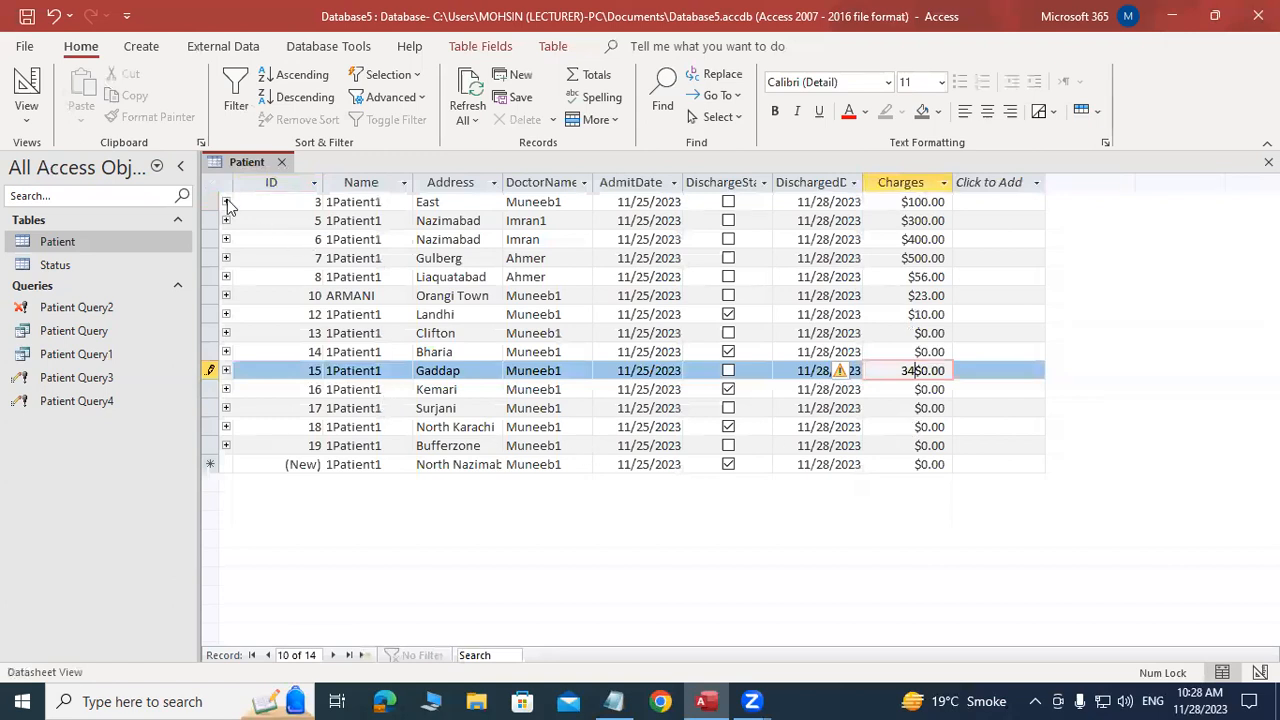
# Open the Status table in Design View
pyautogui.click(72, 264)
pyautogui.rightClick(72, 264)
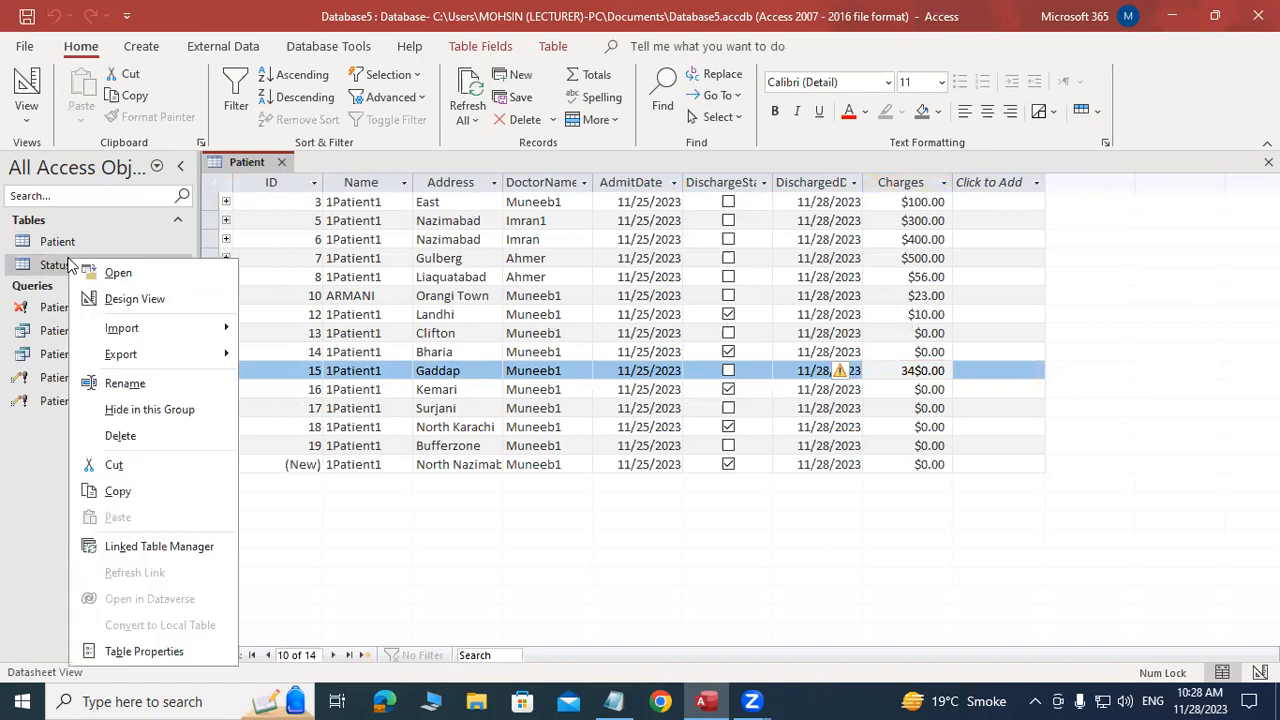
pyautogui.click(110, 298)
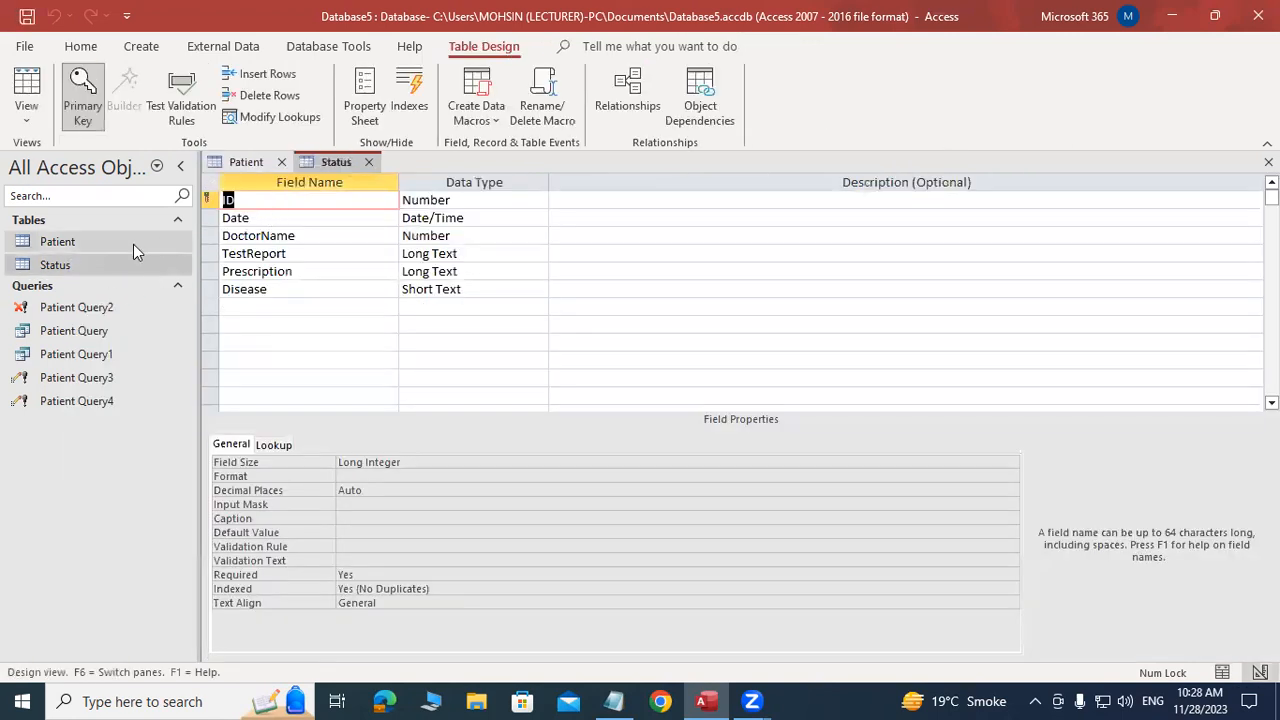
pyautogui.click(138, 46)
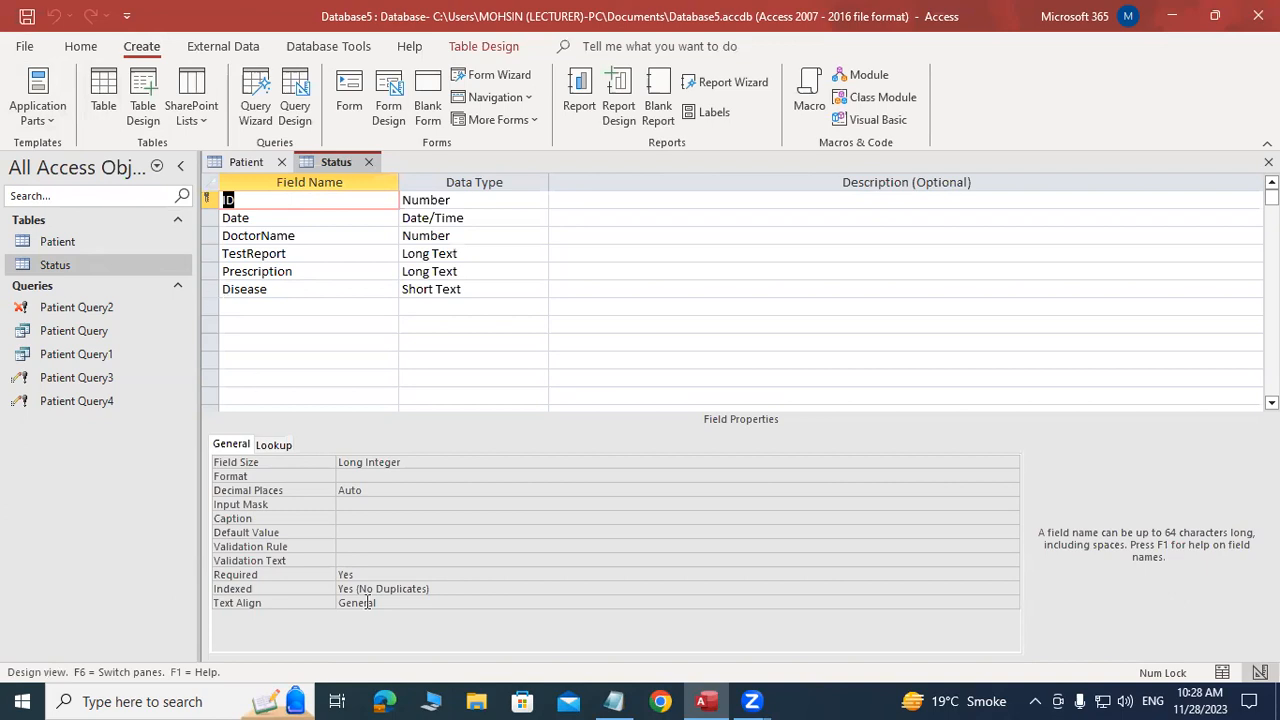
# Switch to Notepad to review the required fields of the Patient and Status tables, and return to Access
pyautogui.click(614, 701)
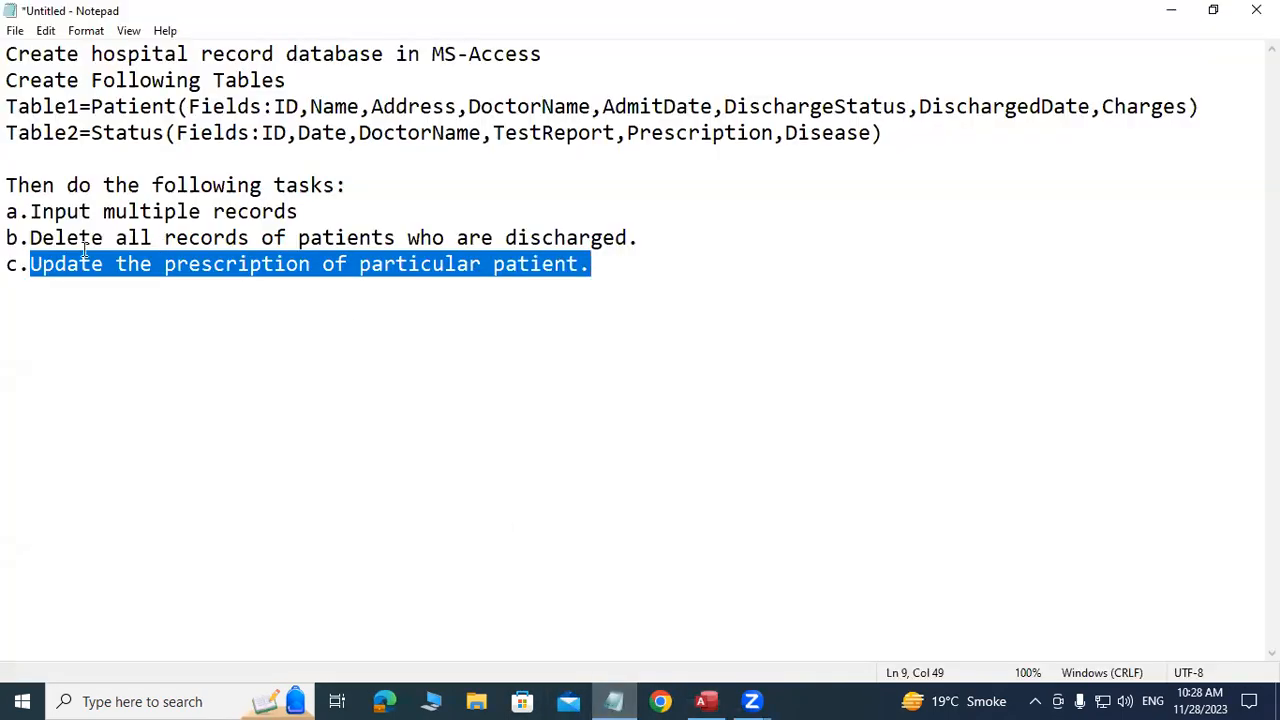
pyautogui.moveTo(91, 133); pyautogui.dragTo(725, 161)
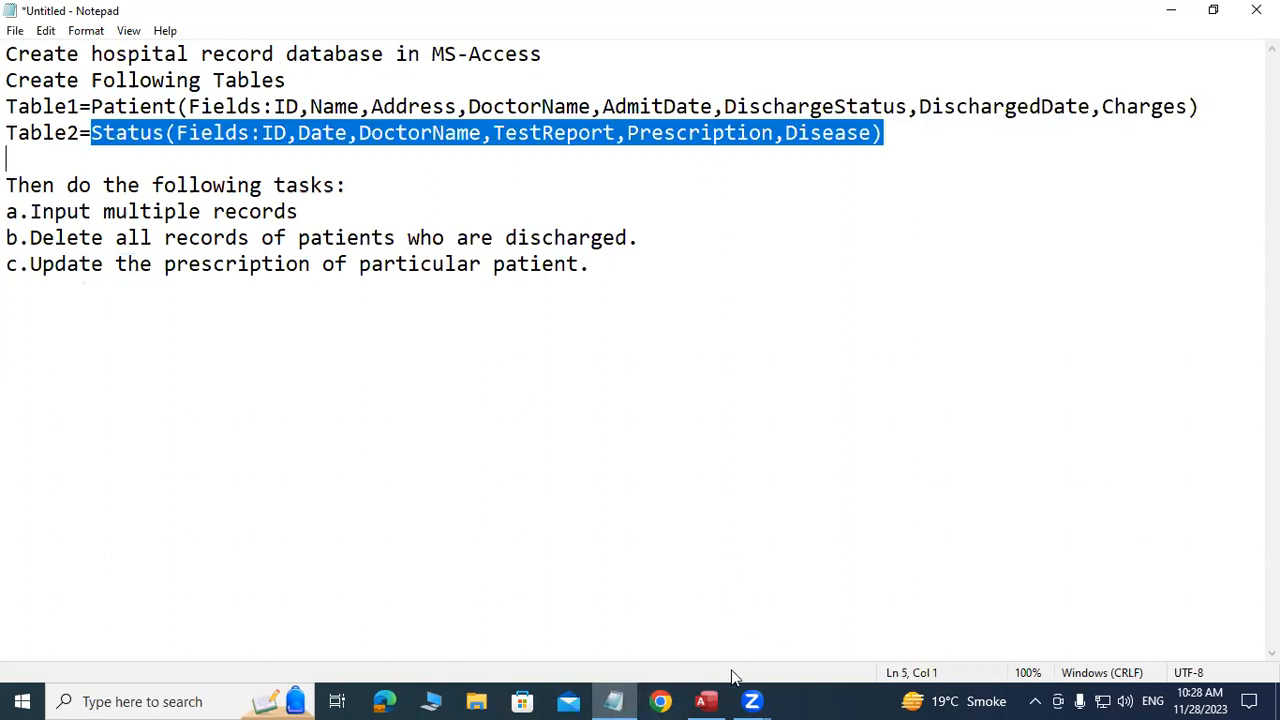
pyautogui.moveTo(92, 106); pyautogui.dragTo(197, 161)
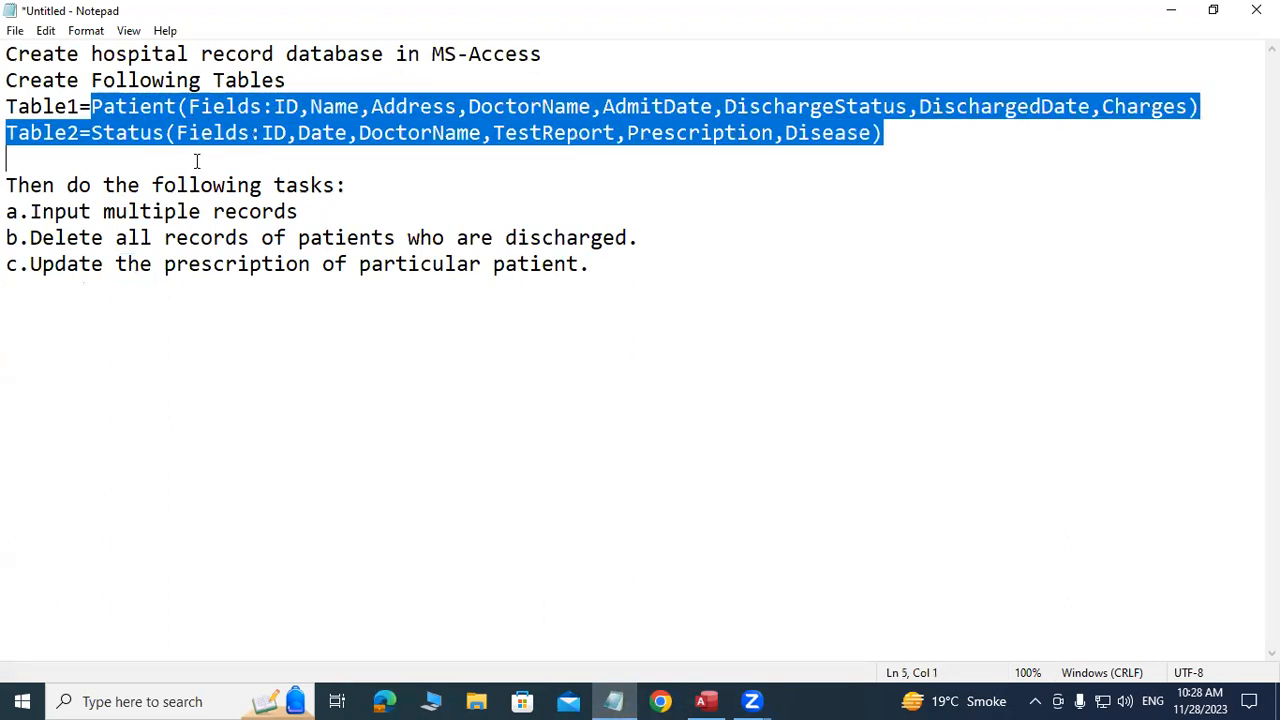
pyautogui.click(706, 701)
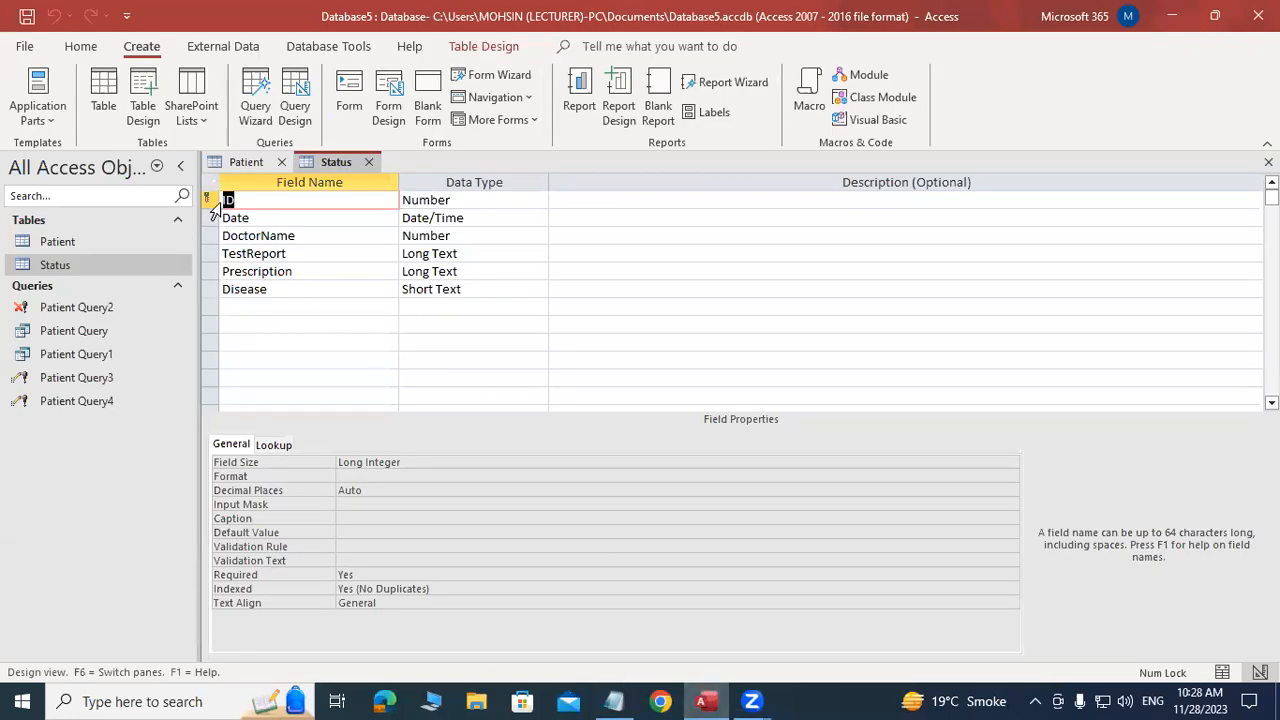
# Examine the Status table's ID data type choices and the properties of its Date and DoctorName fields
pyautogui.click(506, 199)
pyautogui.click(538, 202)
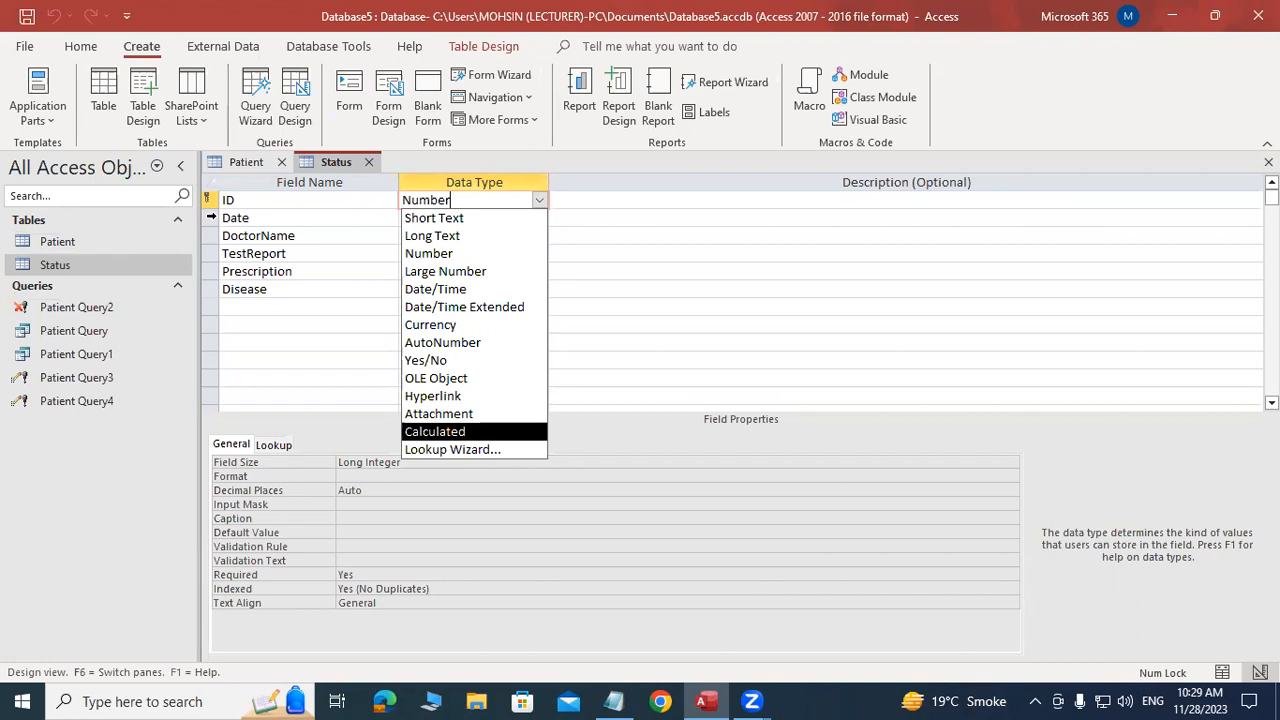
pyautogui.click(211, 219)
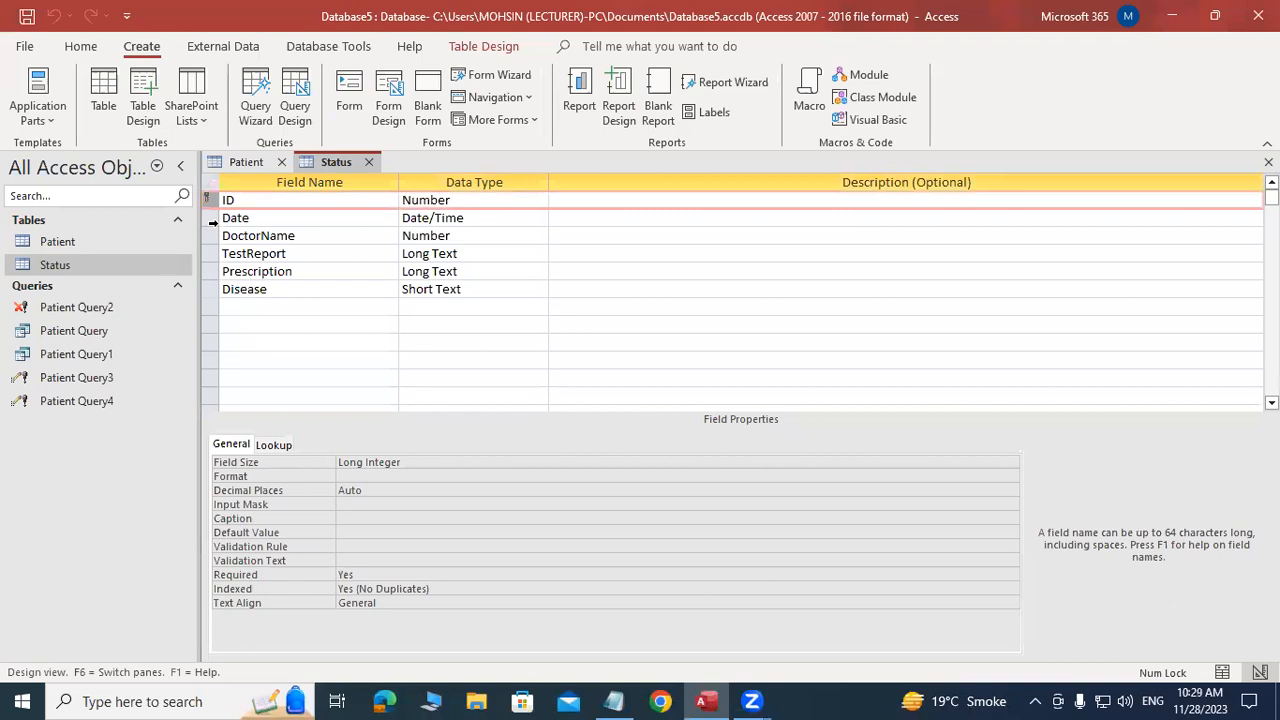
pyautogui.click(213, 218)
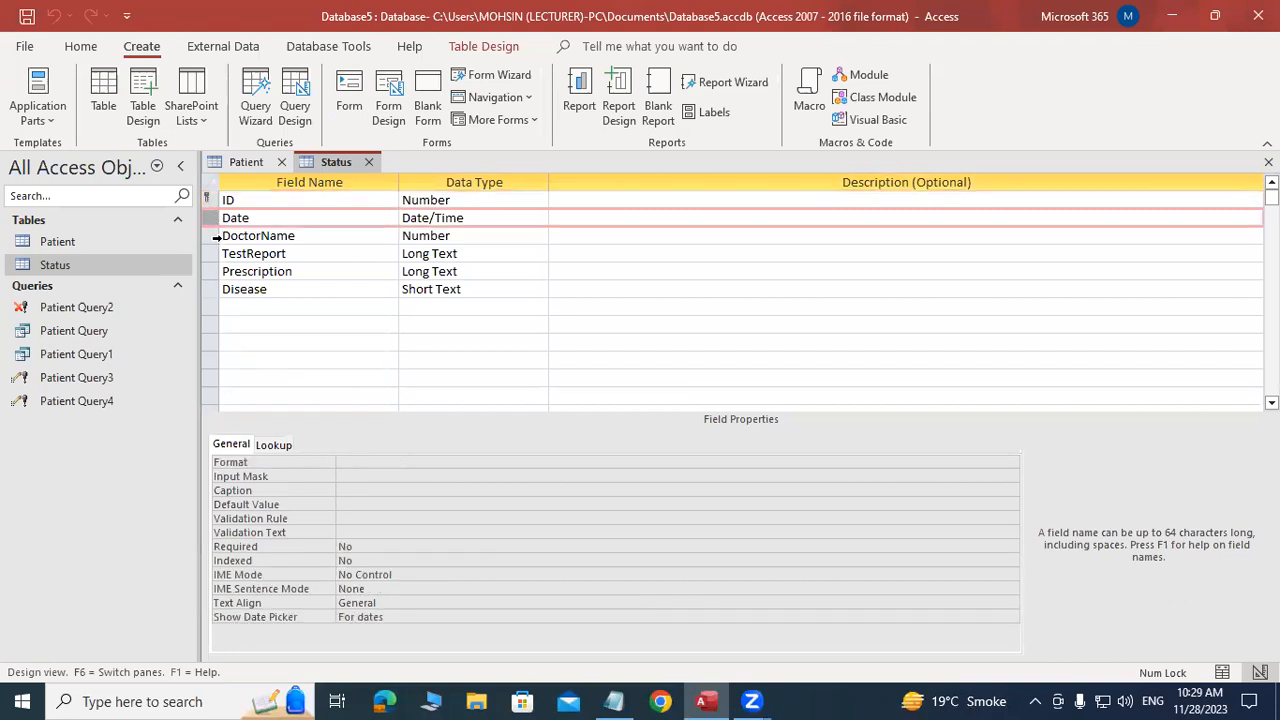
pyautogui.click(213, 236)
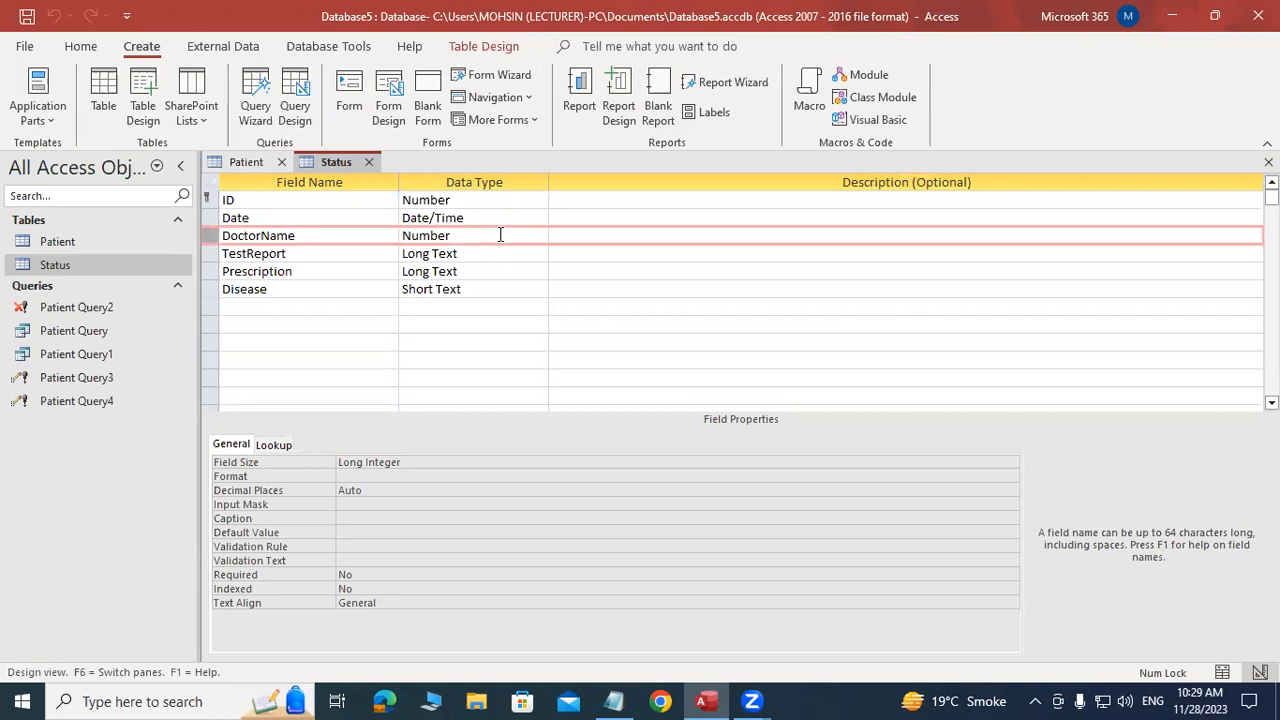
# Examine the properties of the TestReport, Prescription and Disease fields, including Disease's default value and field size
pyautogui.click(212, 253)
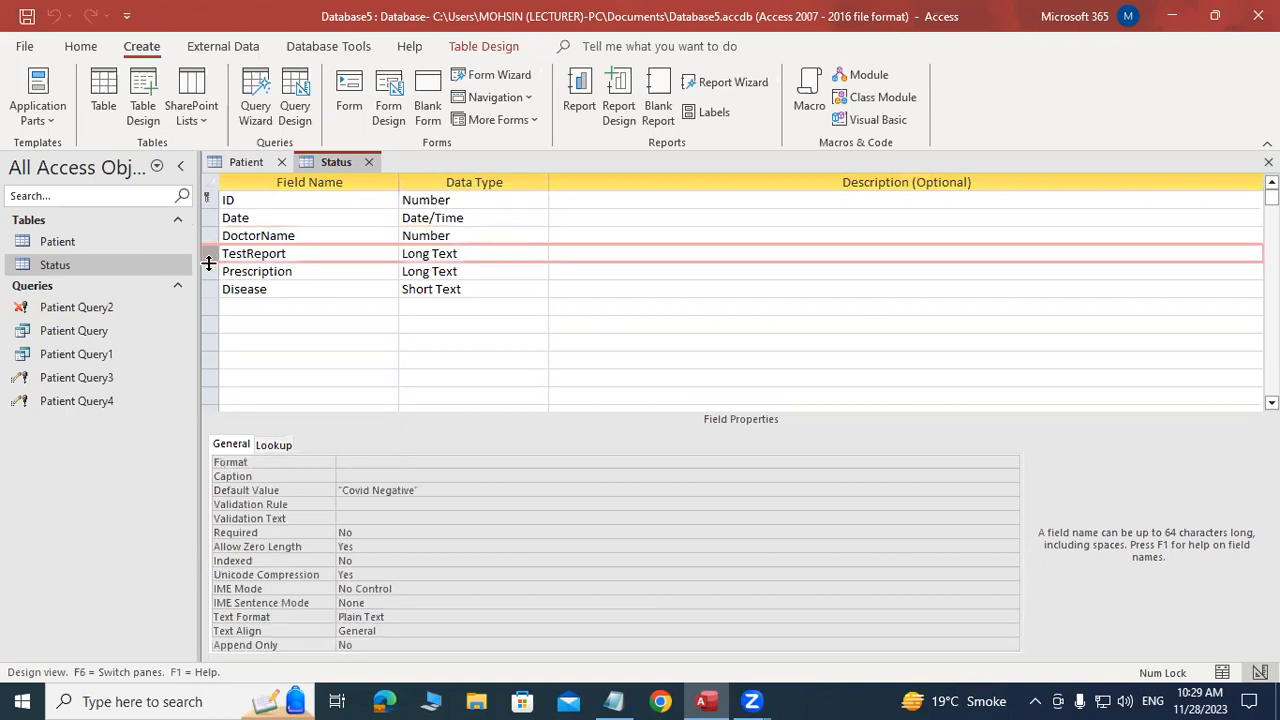
pyautogui.click(206, 272)
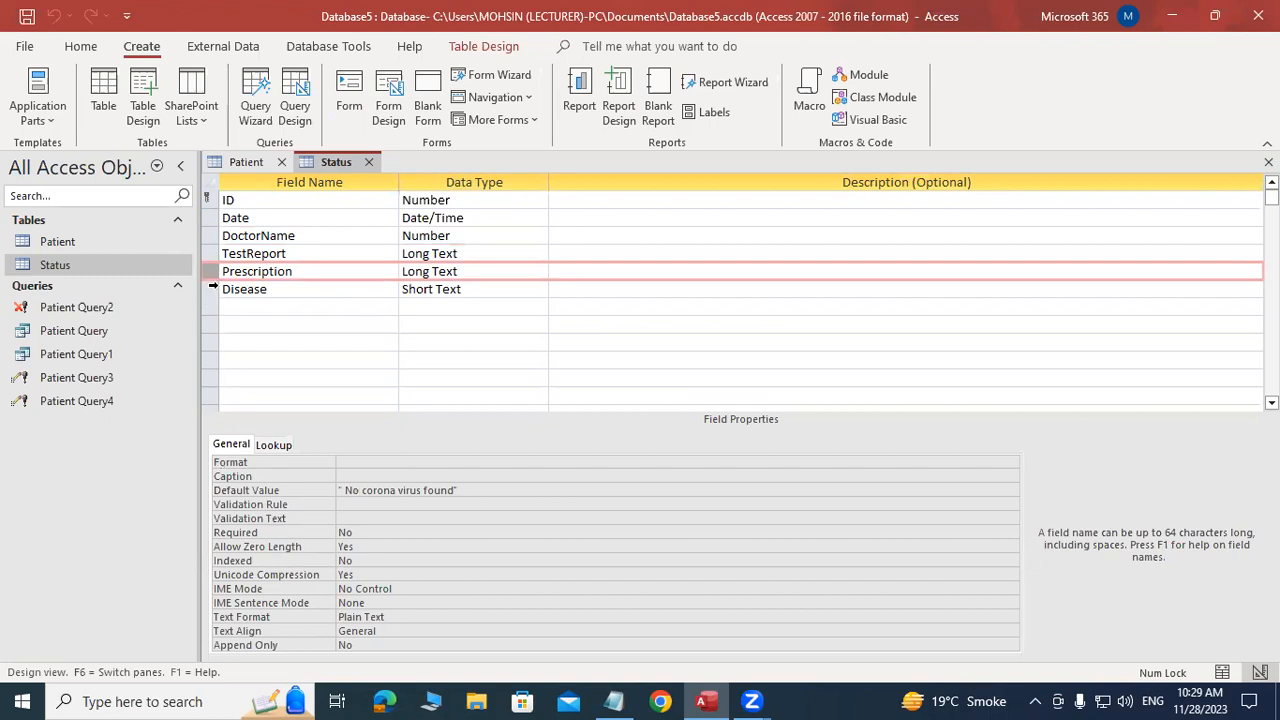
pyautogui.click(213, 289)
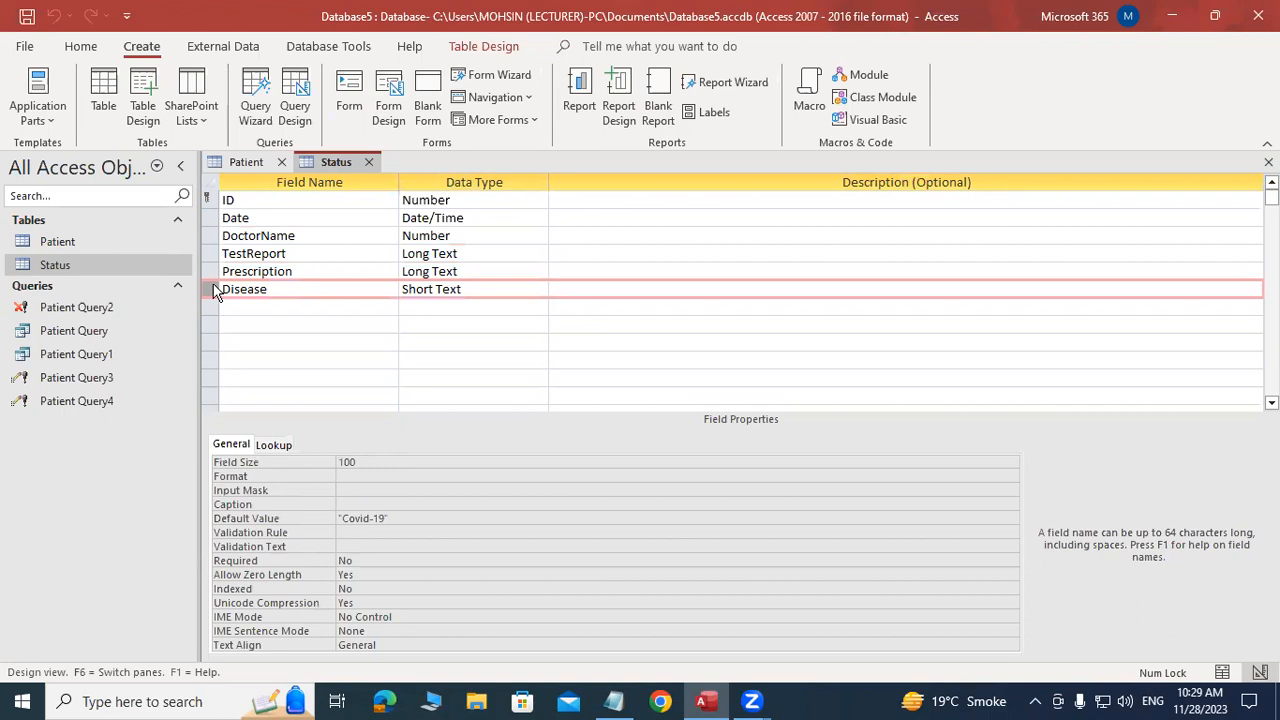
pyautogui.moveTo(410, 522); pyautogui.dragTo(330, 508)
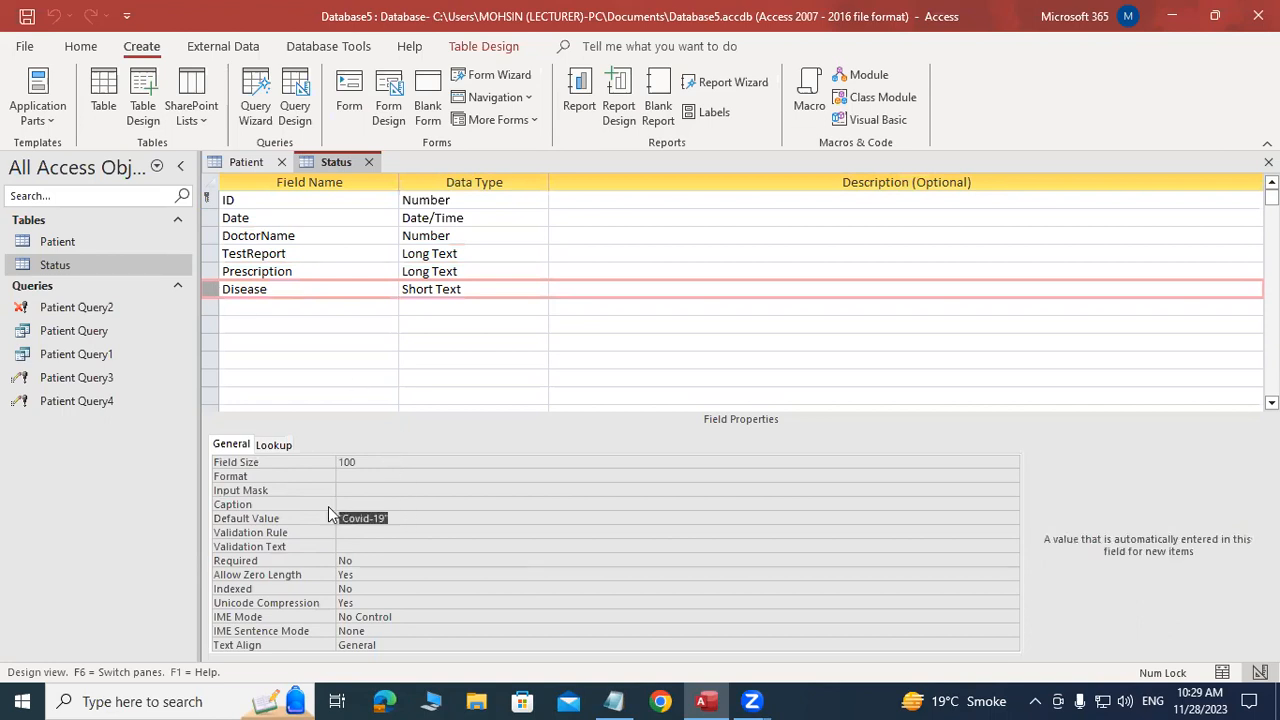
pyautogui.moveTo(367, 462); pyautogui.dragTo(314, 454)
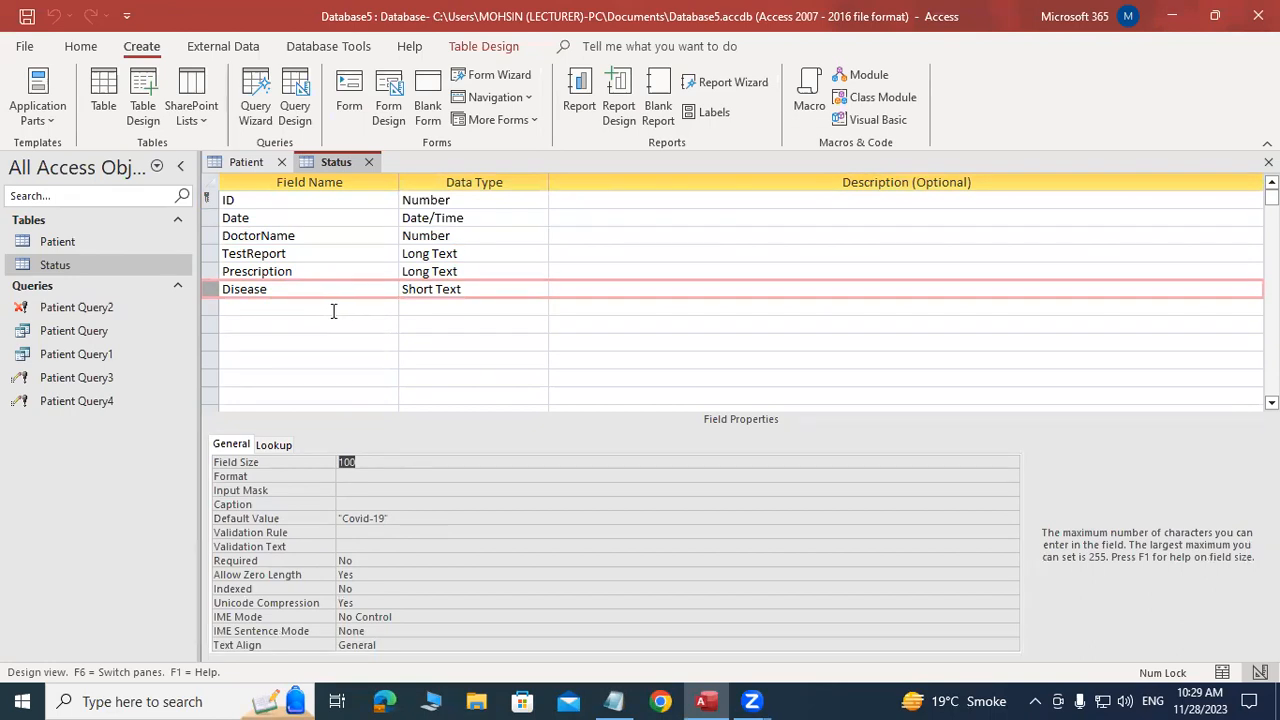
# Close the Status table design and reopen the table in Datasheet View after checking the task list in Notepad
pyautogui.click(1268, 162)
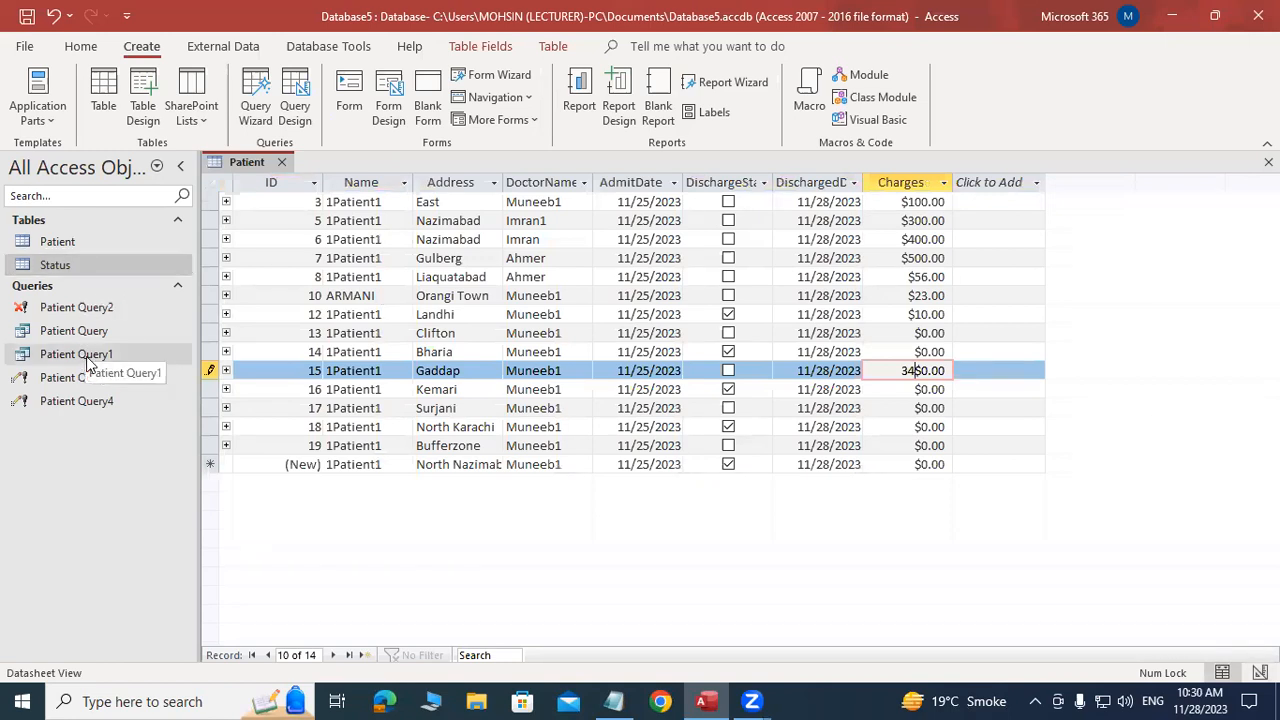
pyautogui.click(620, 700)
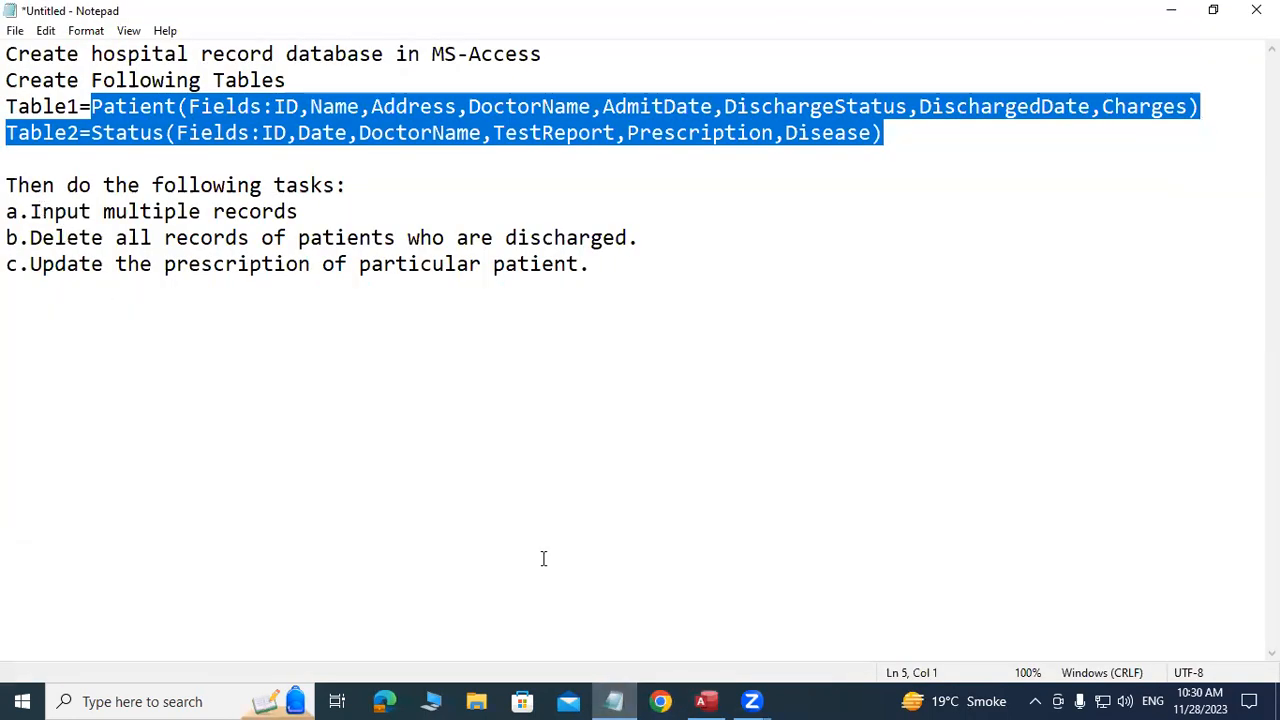
pyautogui.click(707, 700)
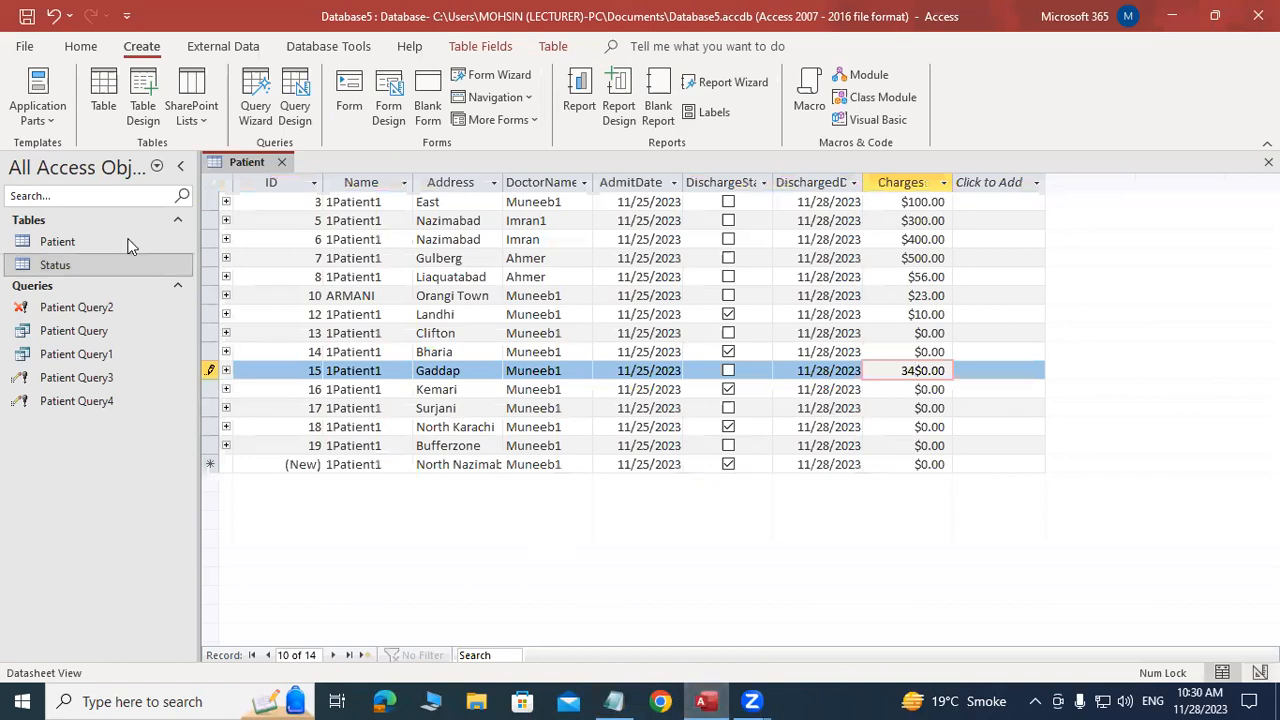
pyautogui.doubleClick(52, 263)
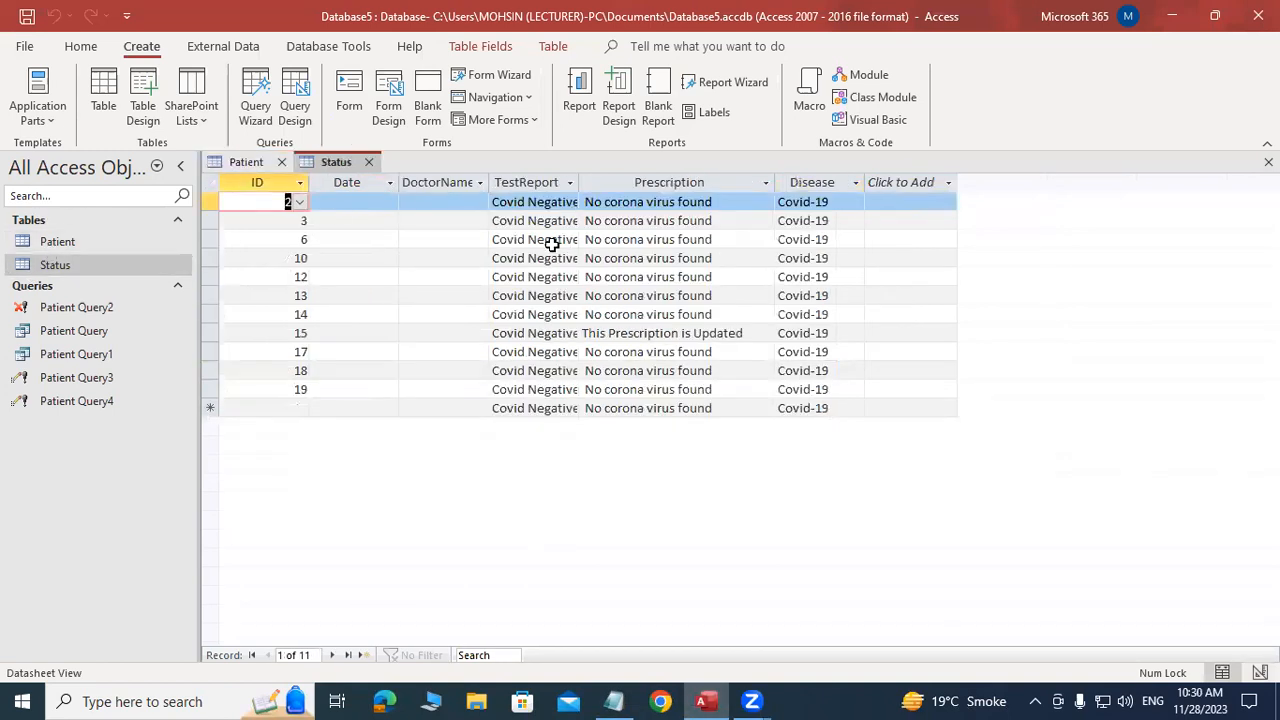
# Fill in DoctorName for the first three Status records, choosing one doctor for IDs 2 and 3 and a different one for ID 6
pyautogui.click(466, 201)
pyautogui.click(480, 201)
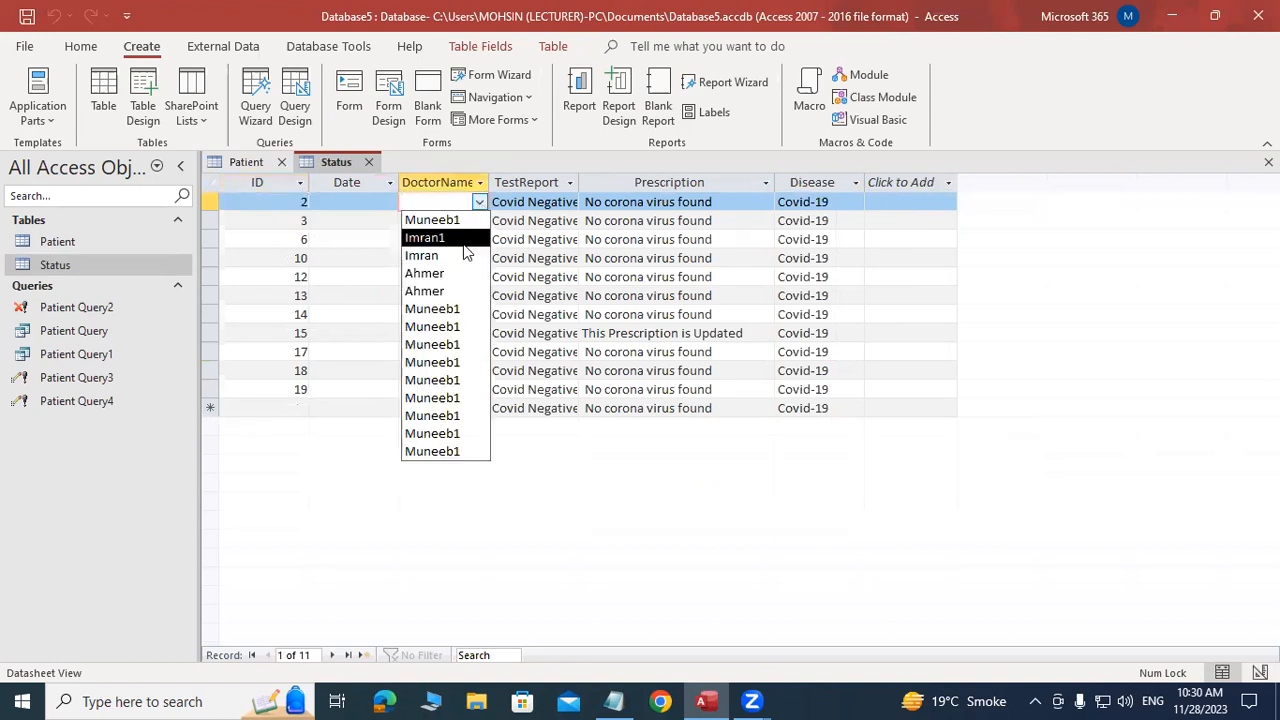
pyautogui.click(470, 220)
pyautogui.click(479, 239)
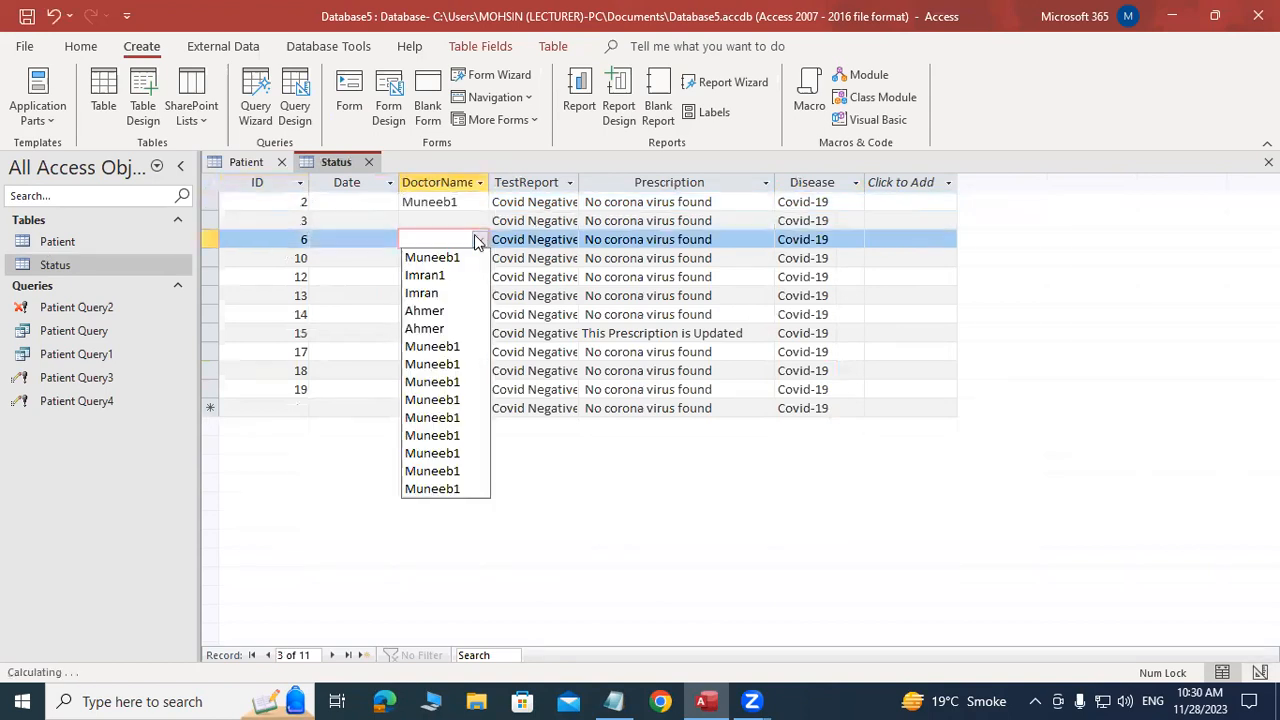
pyautogui.click(465, 309)
pyautogui.click(479, 221)
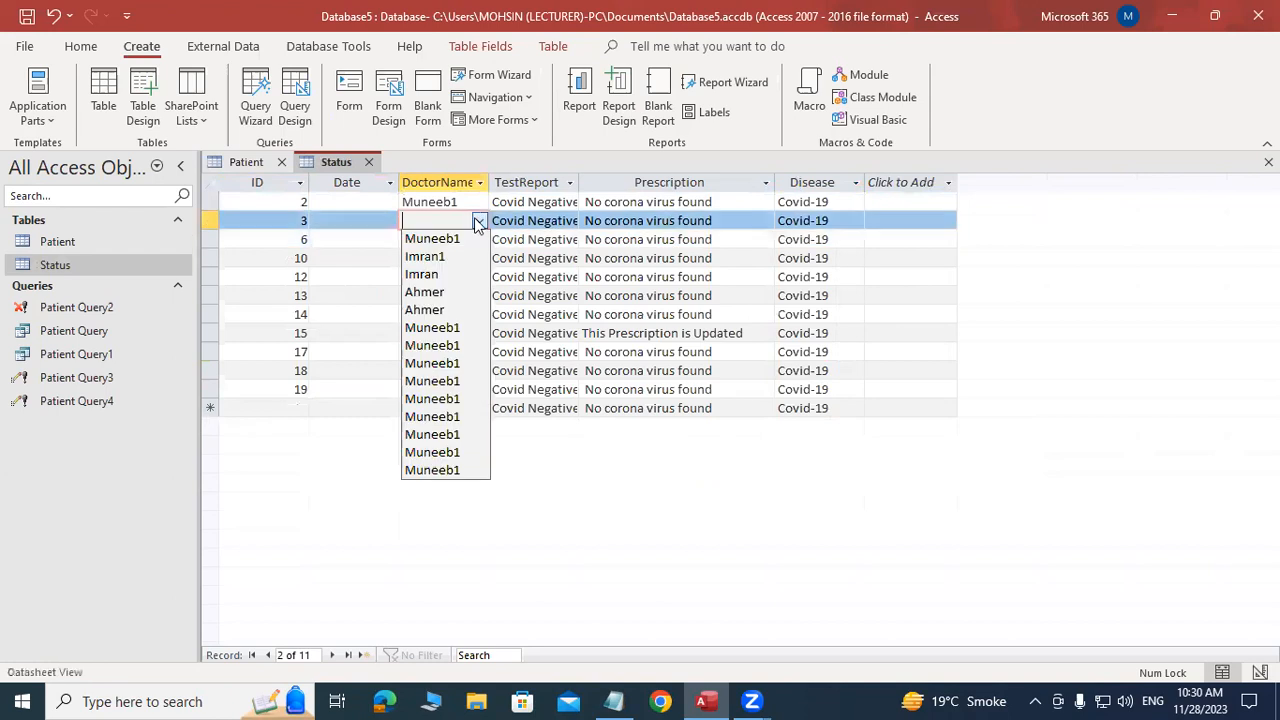
pyautogui.click(475, 405)
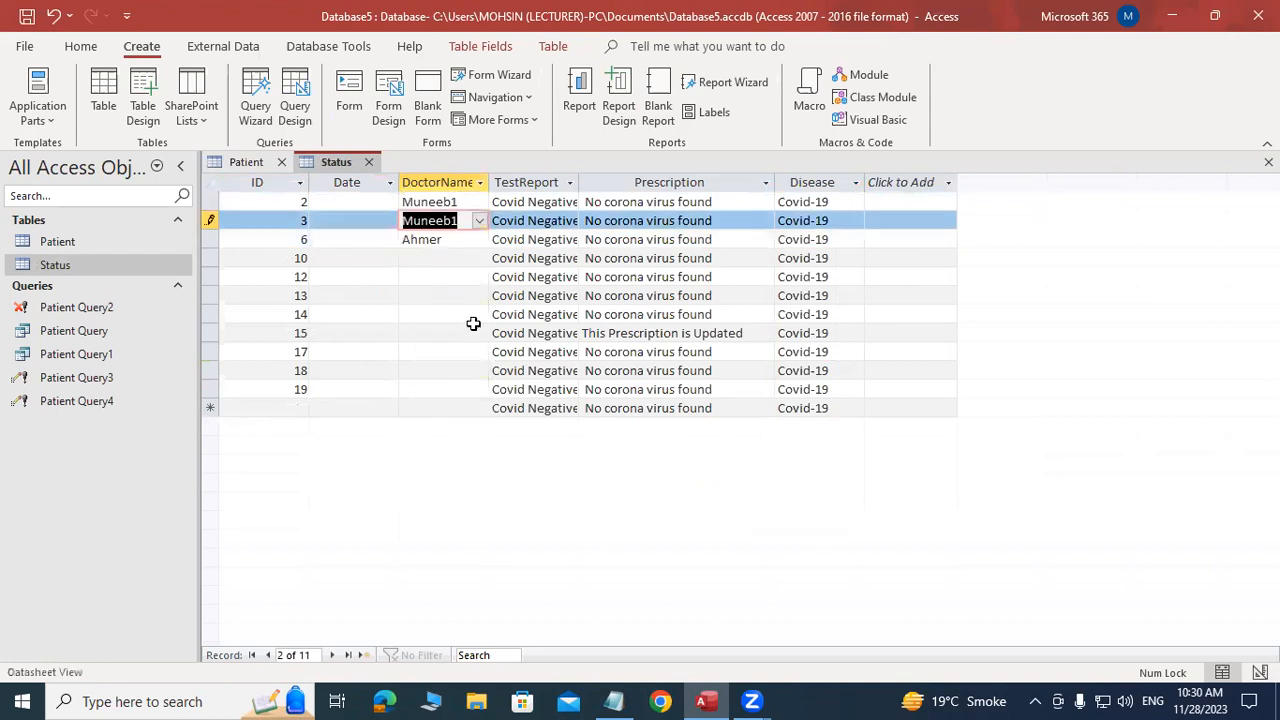
# Assign the doctor of record ID 2 to the Status records with IDs 10 and 12 as well
pyautogui.click(479, 258)
pyautogui.click(476, 490)
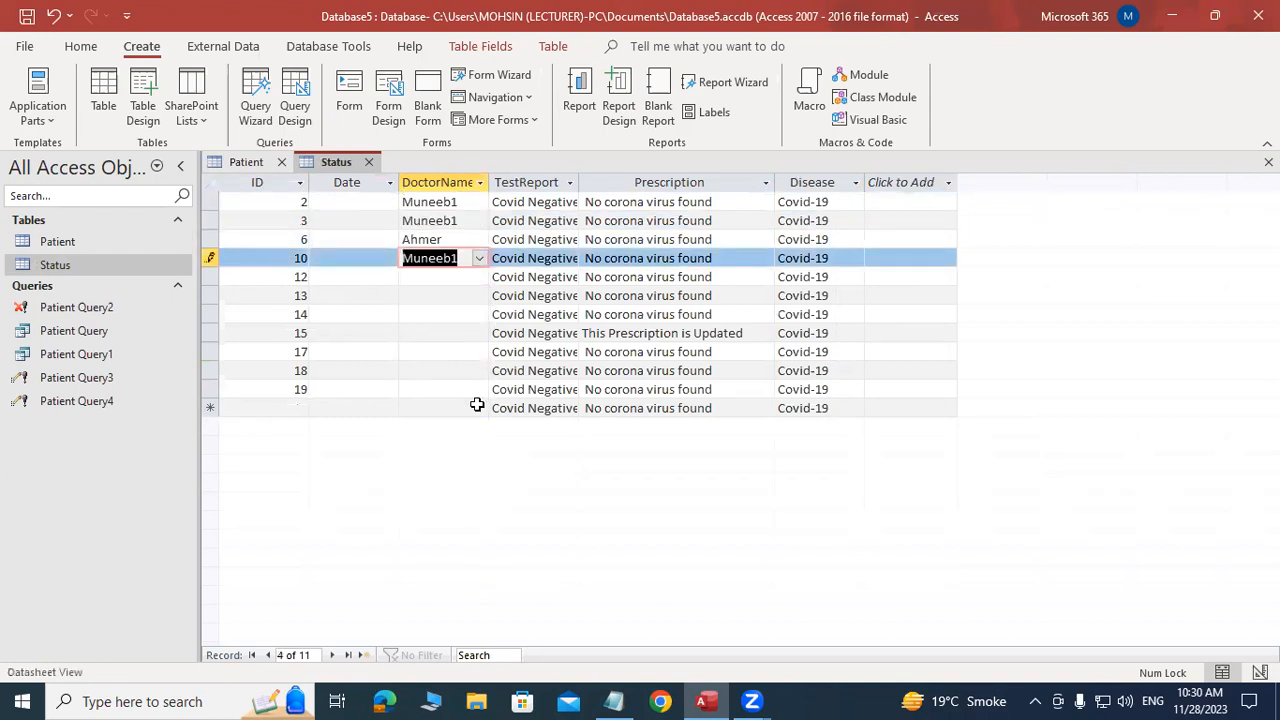
pyautogui.click(485, 278)
pyautogui.click(479, 277)
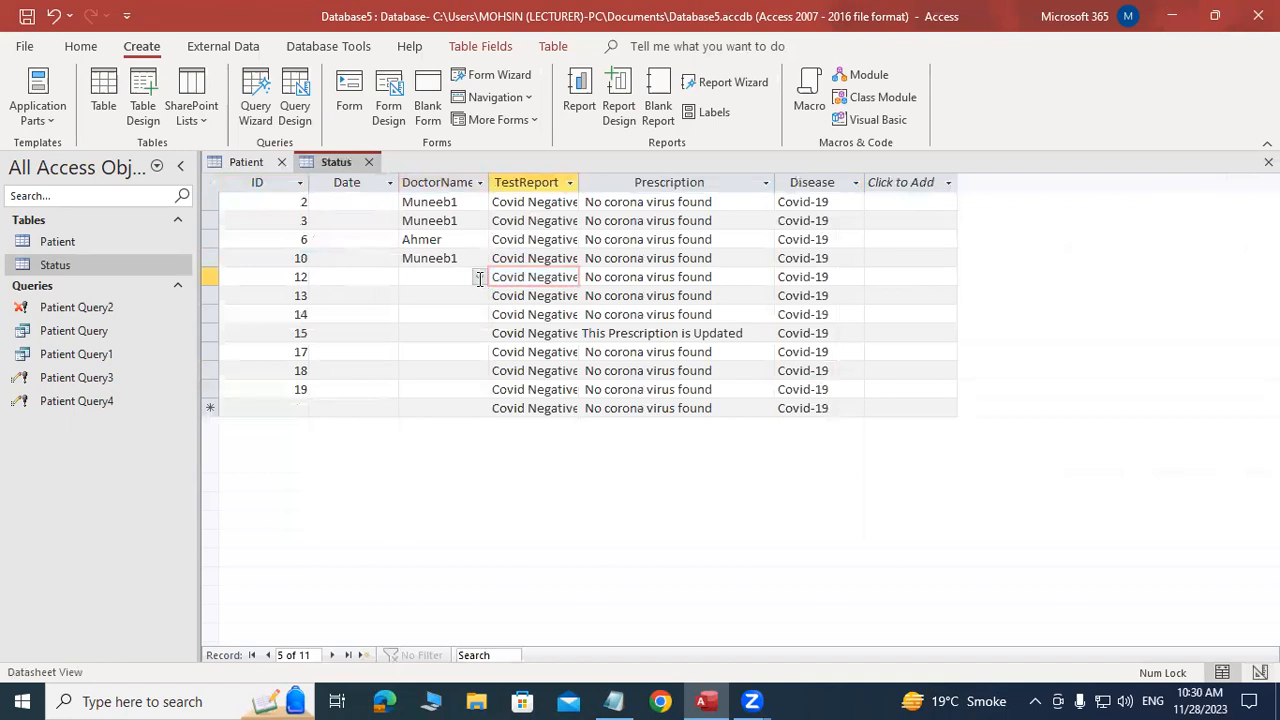
pyautogui.click(470, 507)
# Choose the doctor of record ID 6 for Status record ID 14 and a third doctor for ID 13
pyautogui.click(477, 316)
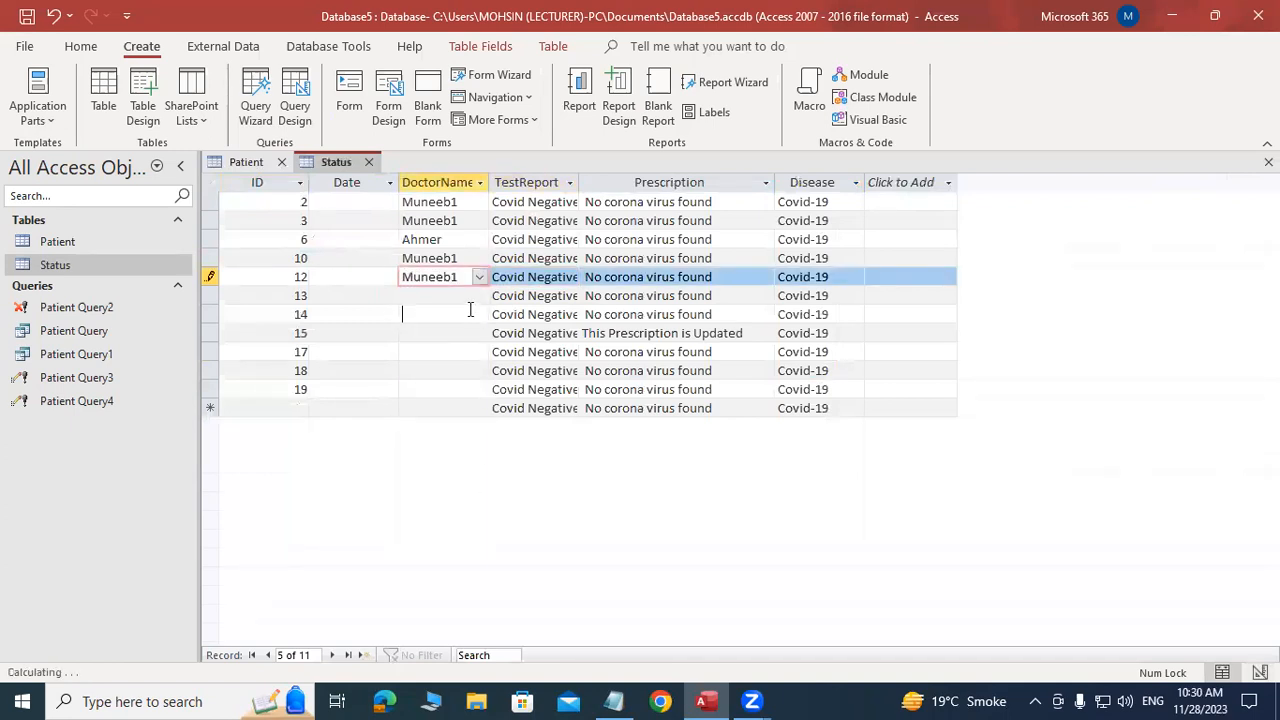
pyautogui.click(481, 317)
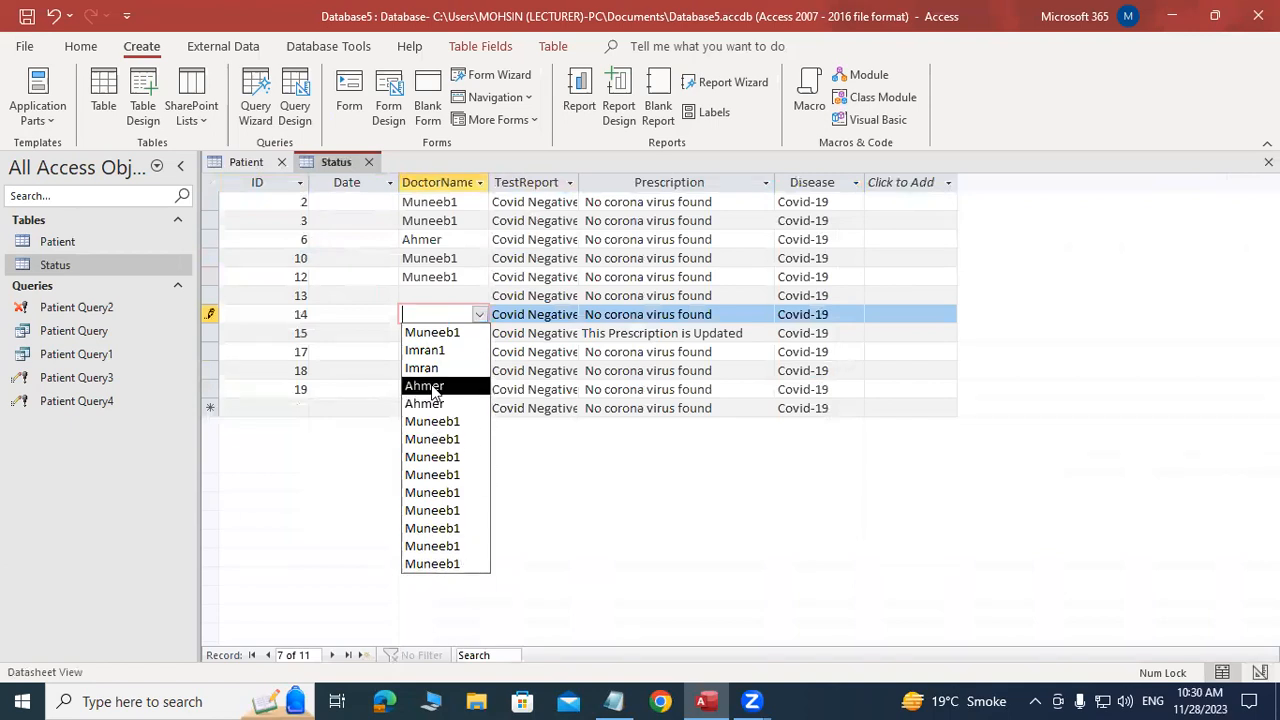
pyautogui.click(433, 403)
pyautogui.click(472, 292)
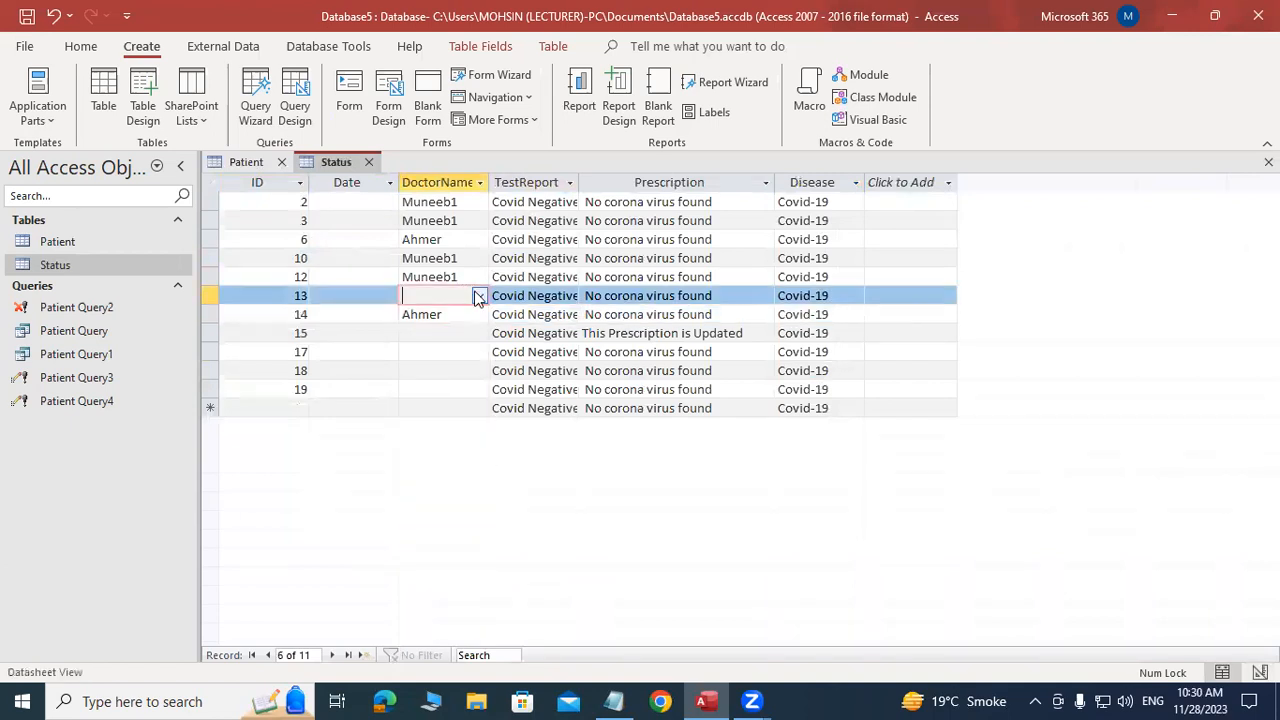
pyautogui.click(480, 295)
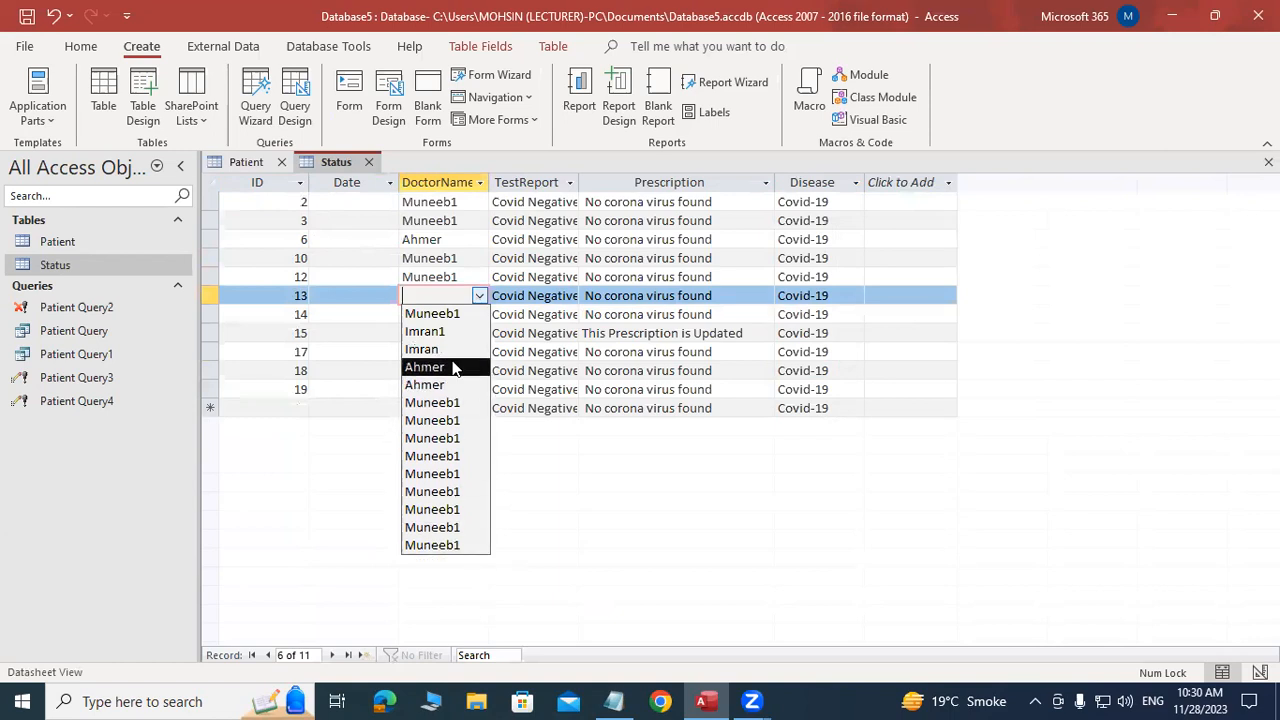
pyautogui.click(452, 349)
# Choose a fourth doctor for Status record ID 15 and the doctor of record ID 2 for ID 17
pyautogui.click(472, 336)
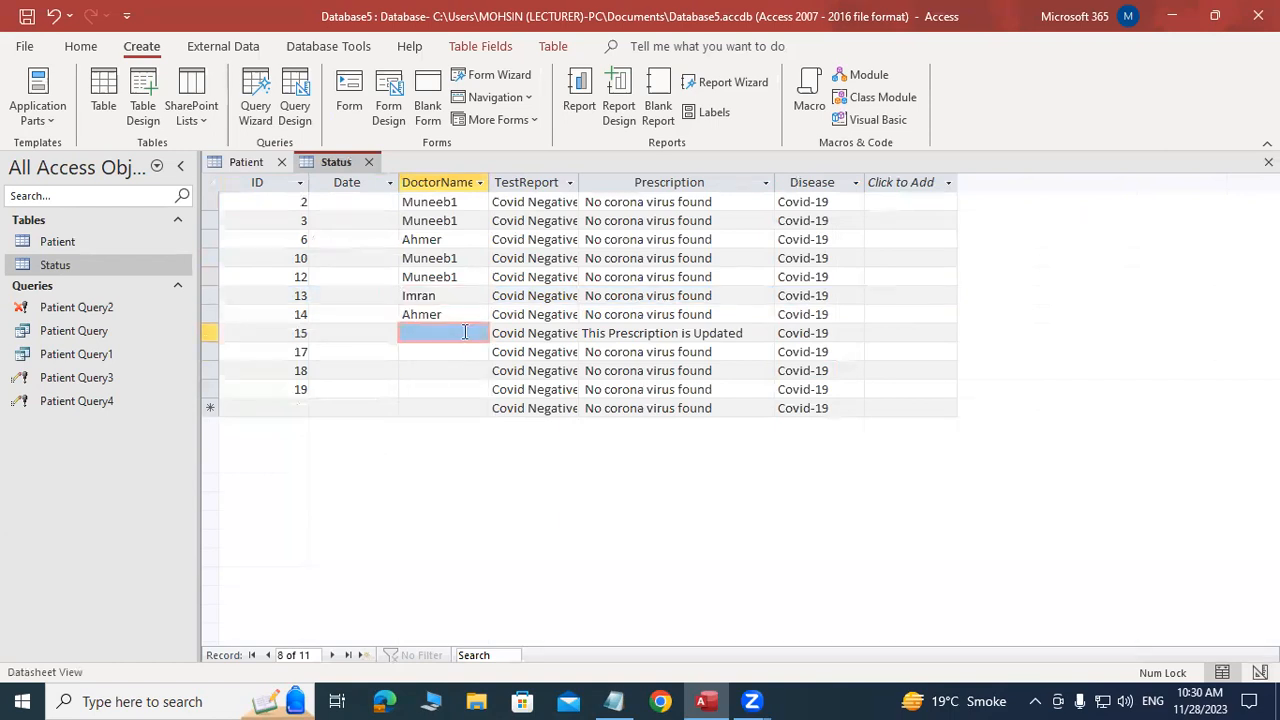
pyautogui.click(478, 335)
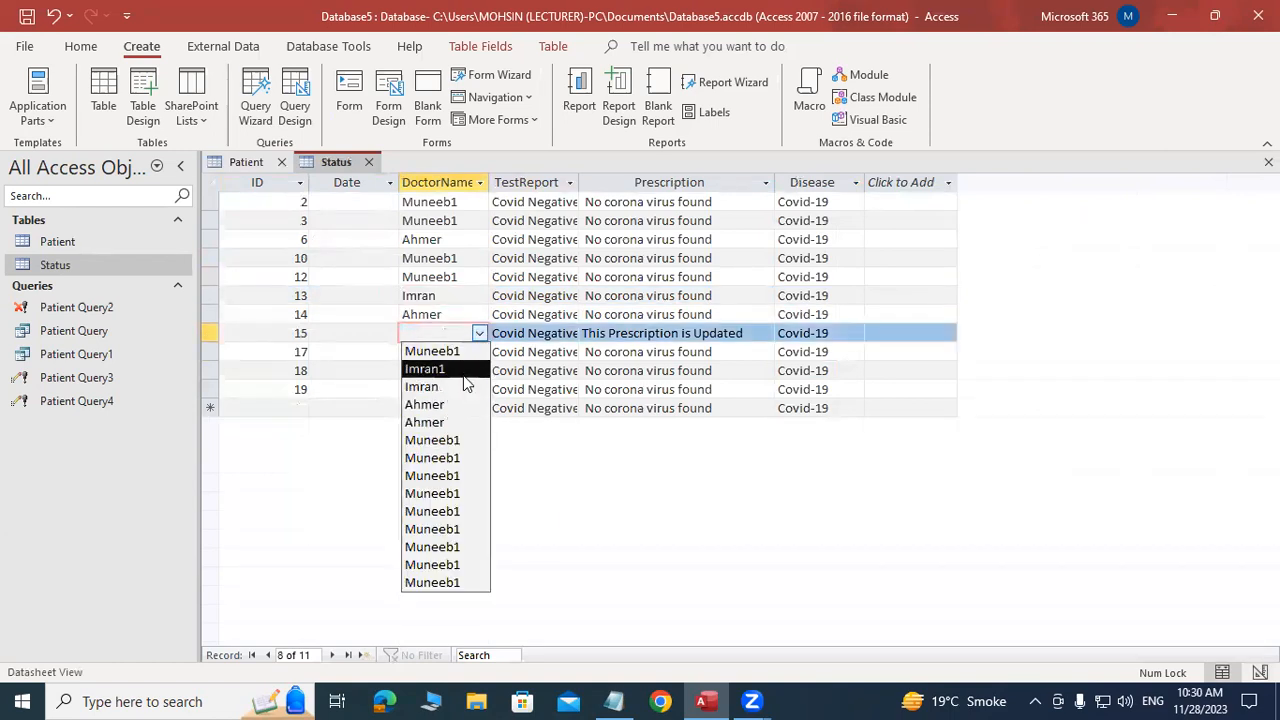
pyautogui.click(463, 372)
pyautogui.click(462, 359)
pyautogui.click(479, 352)
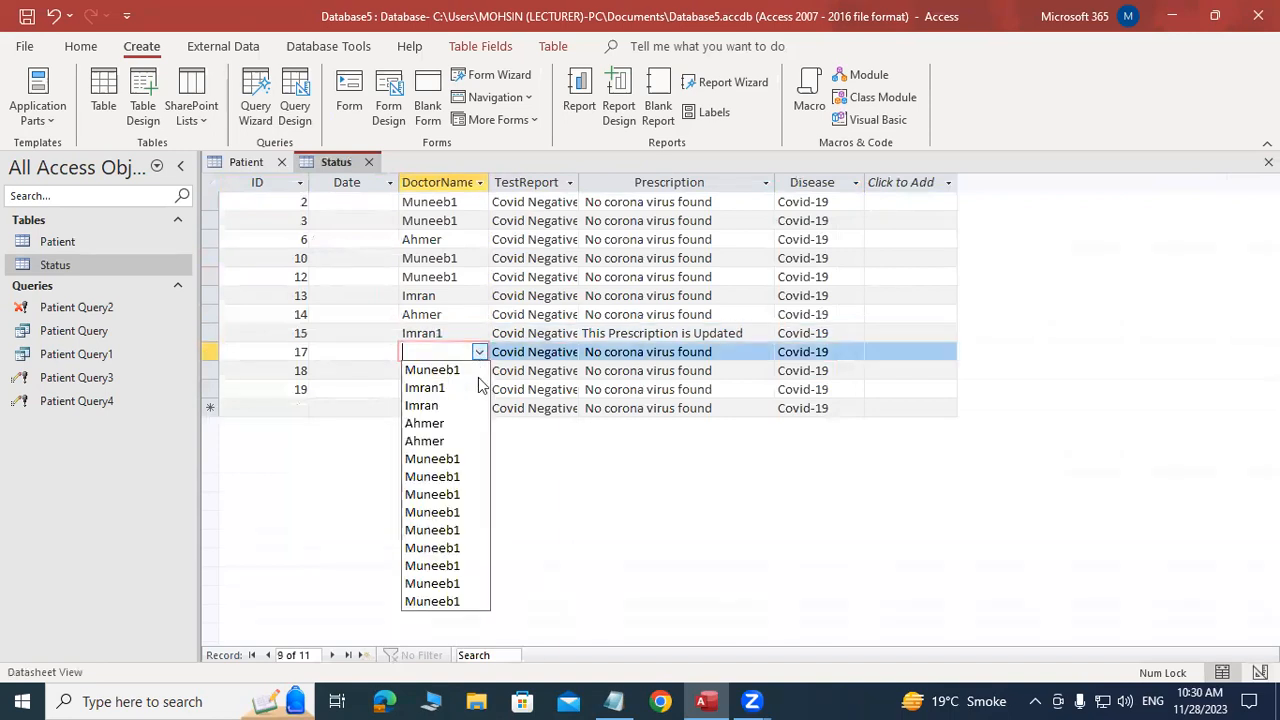
pyautogui.click(476, 566)
# Complete DoctorName for the last two Status records, IDs 18 and 19, with the doctor of record ID 2
pyautogui.click(481, 370)
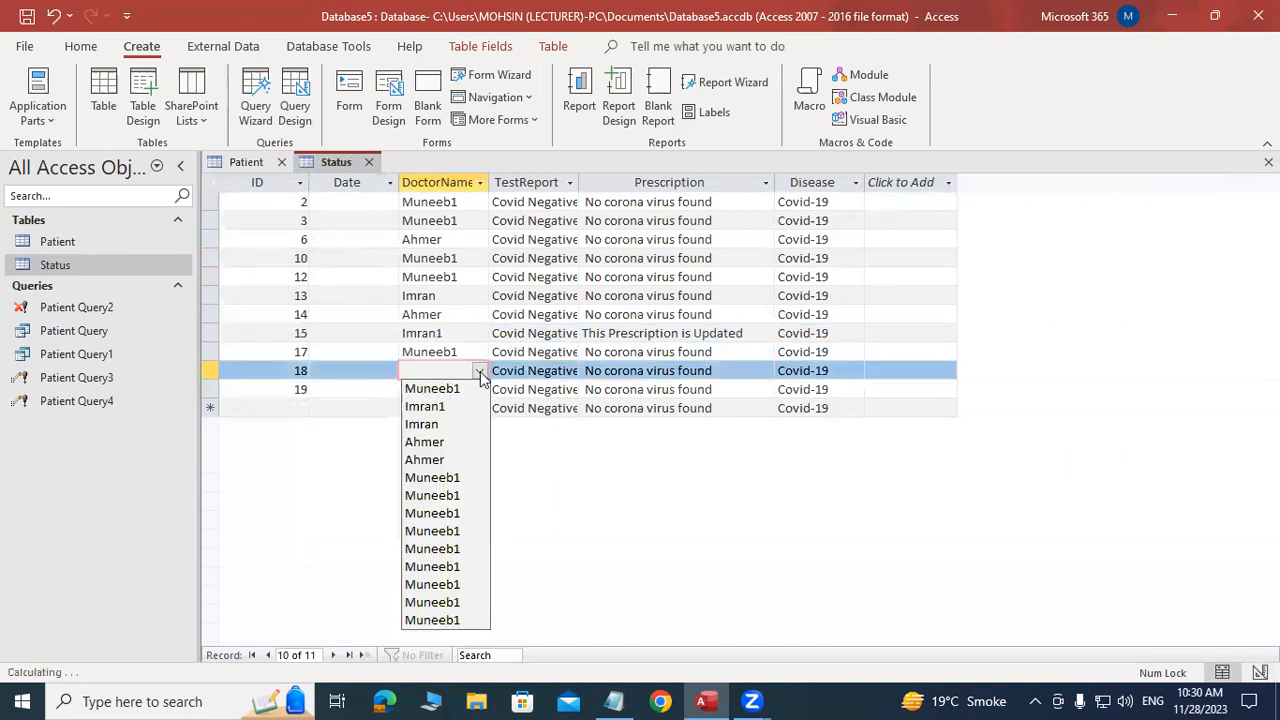
pyautogui.click(491, 566)
pyautogui.click(479, 370)
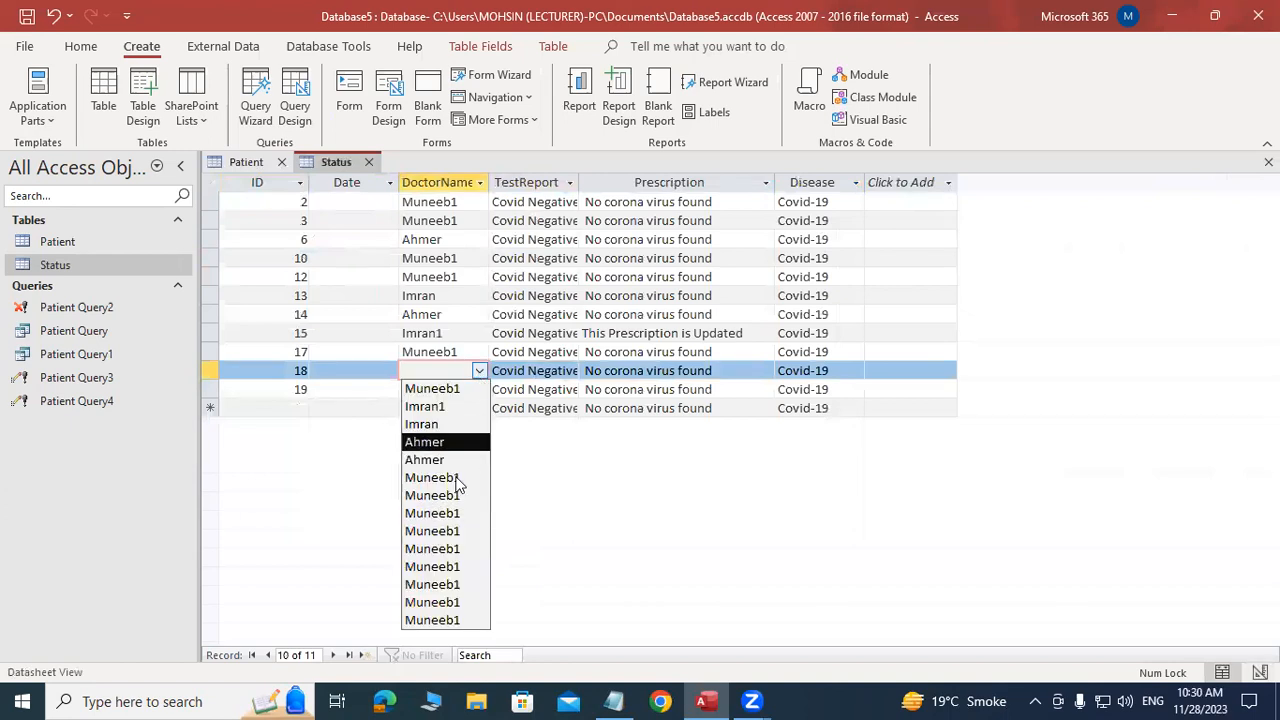
pyautogui.click(455, 486)
pyautogui.click(470, 389)
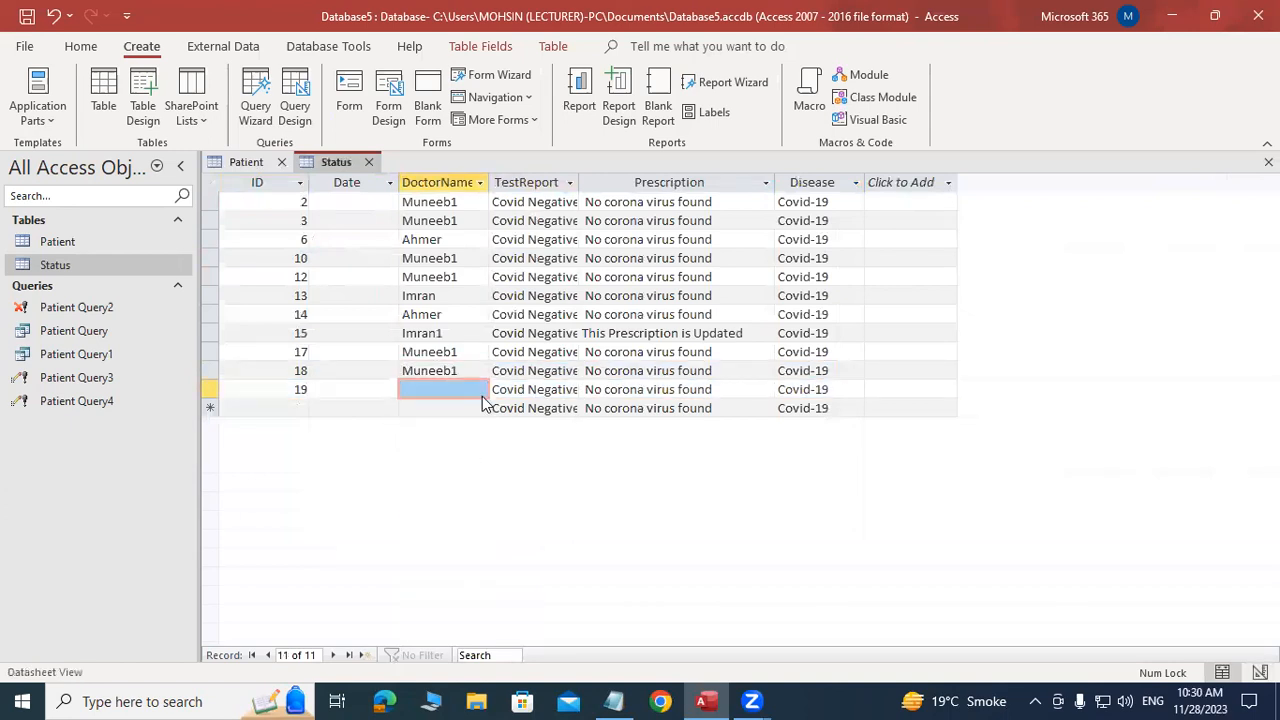
pyautogui.click(480, 389)
pyautogui.click(471, 566)
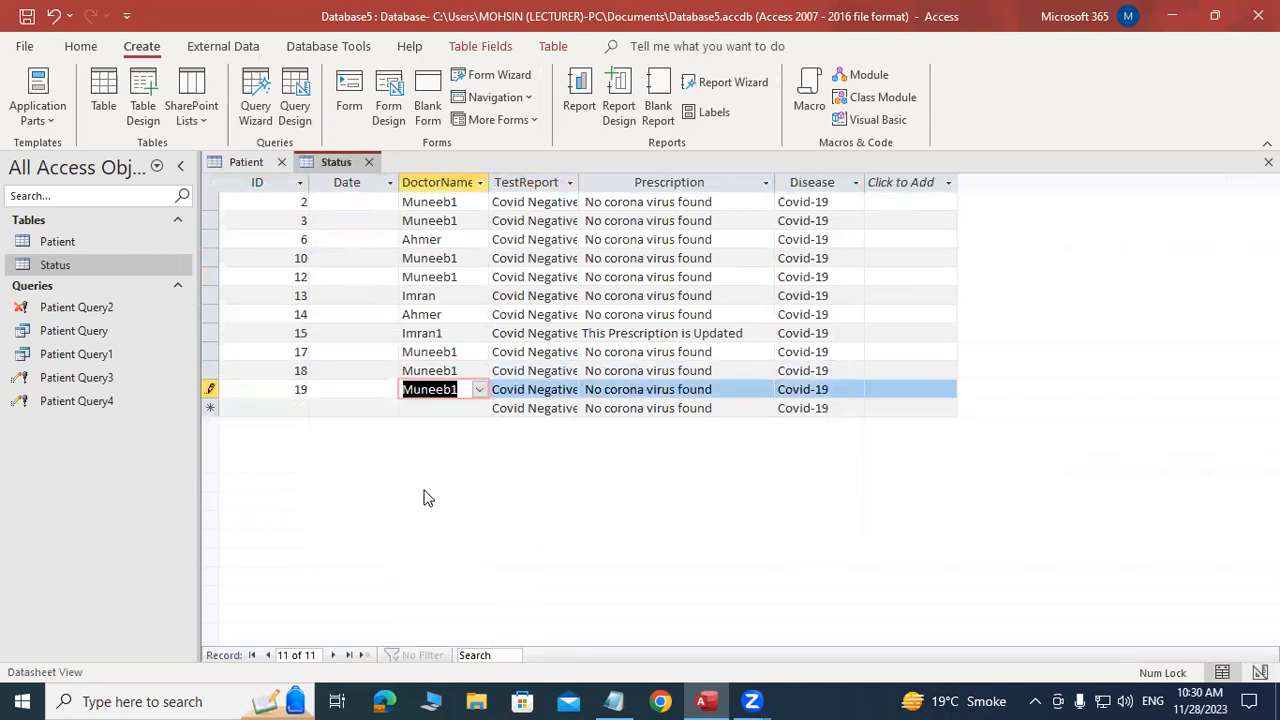
# Set the Date of Status record ID 2 to 11/7/2023 and of record ID 3 to 12/1/2023
pyautogui.click(357, 203)
pyautogui.click(408, 202)
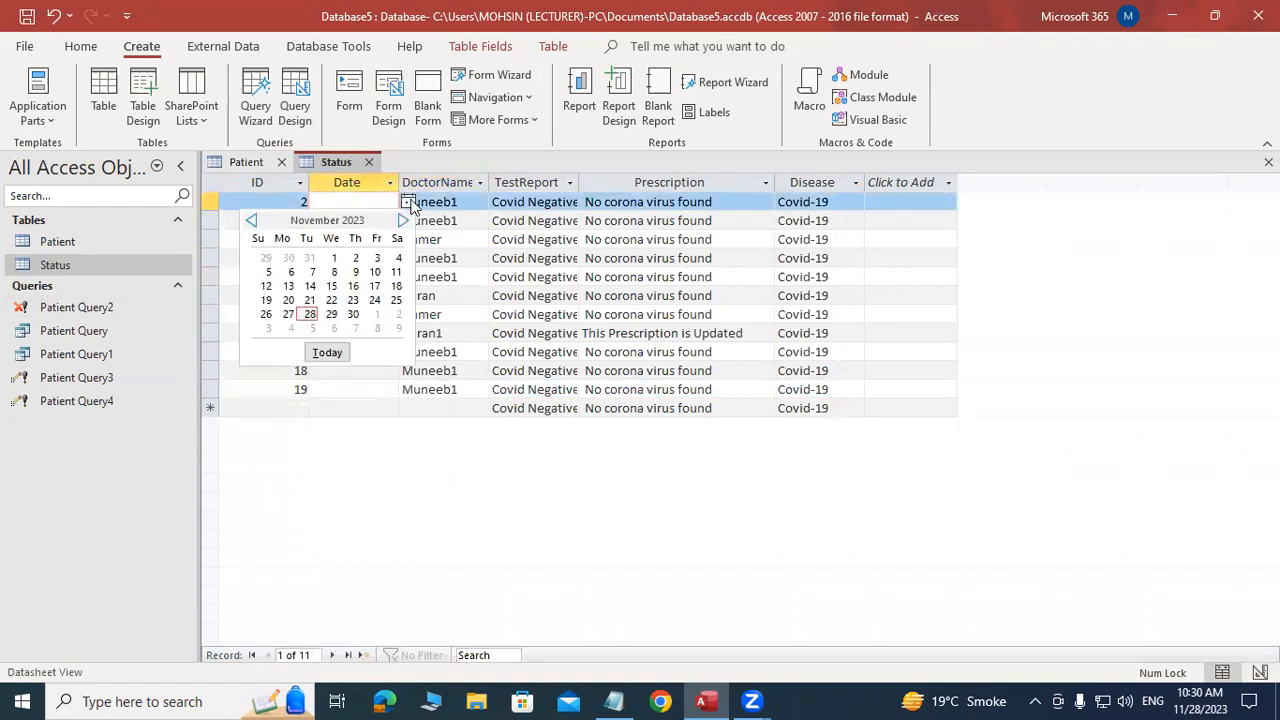
pyautogui.click(309, 272)
pyautogui.click(410, 222)
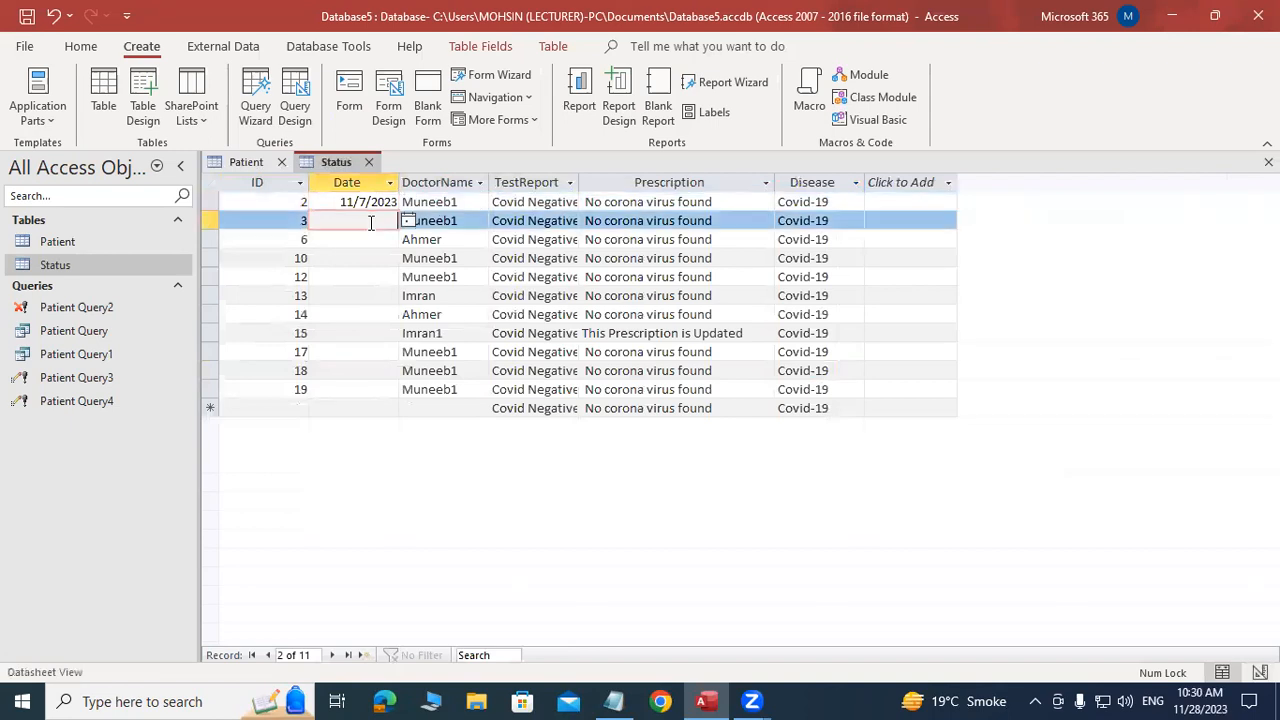
pyautogui.click(408, 224)
pyautogui.click(366, 328)
# Set the Date of Status record ID 6 to 11/23/2023
pyautogui.click(388, 257)
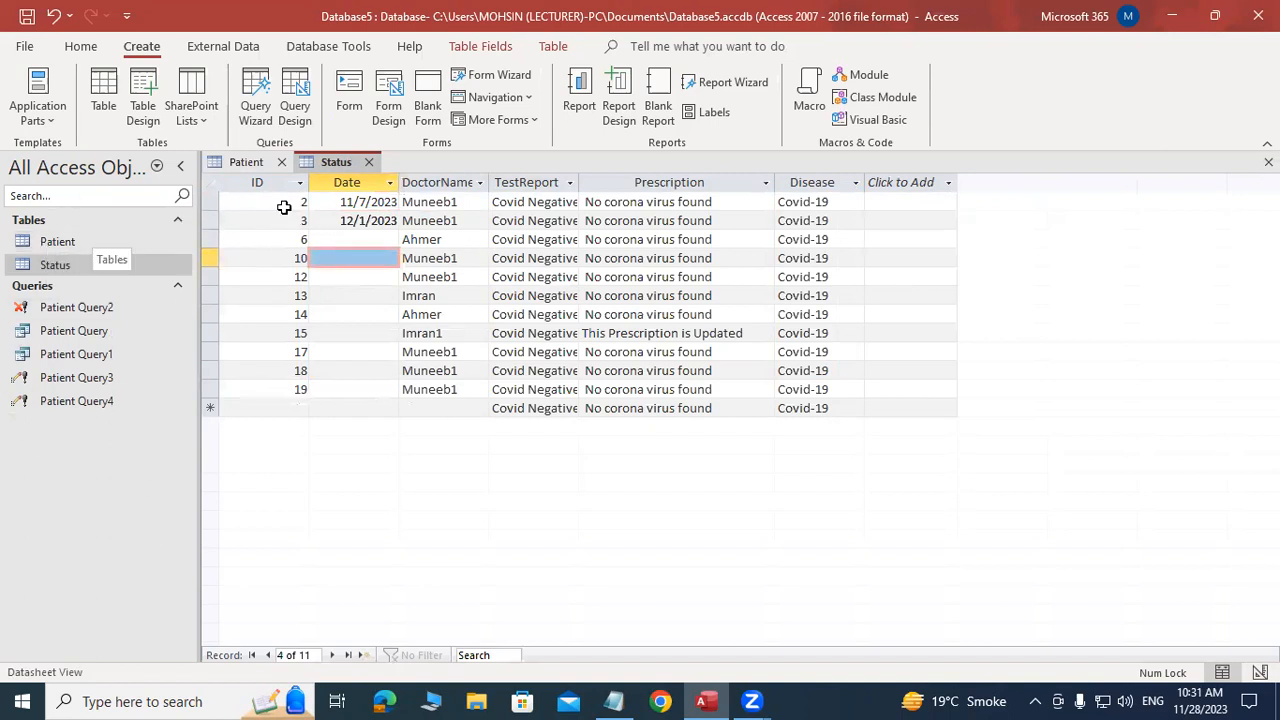
pyautogui.click(343, 239)
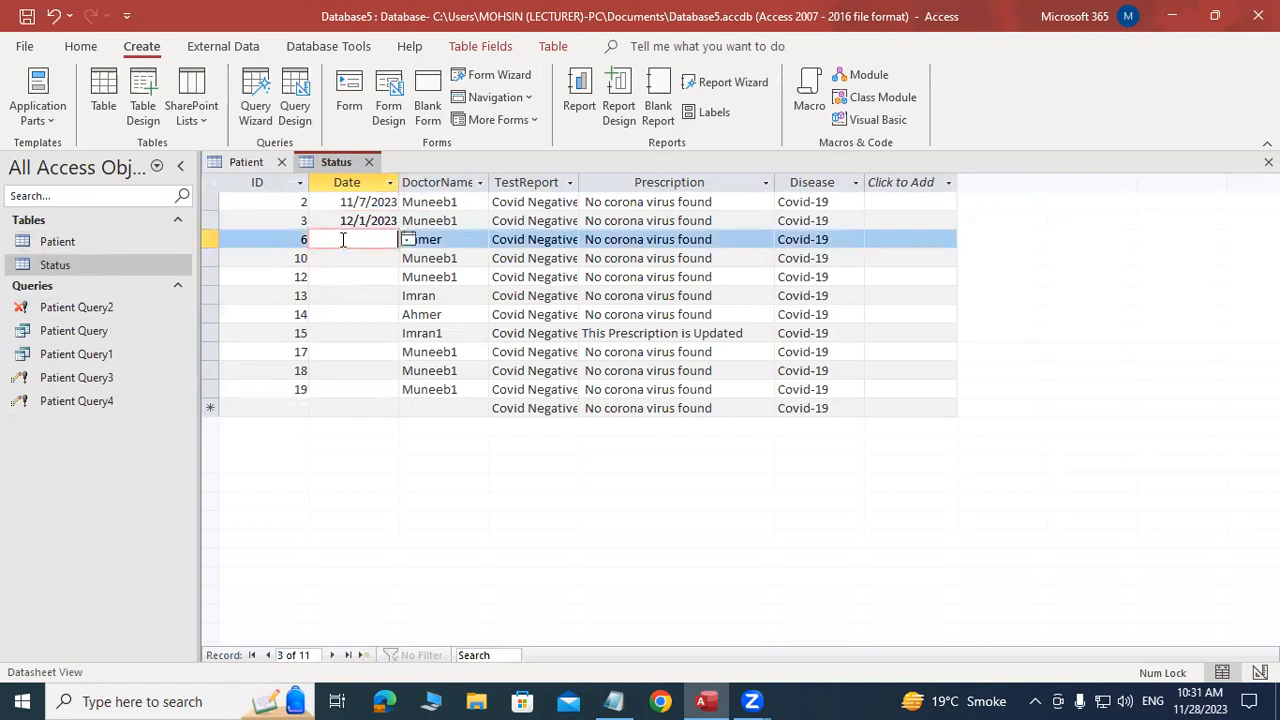
pyautogui.click(408, 240)
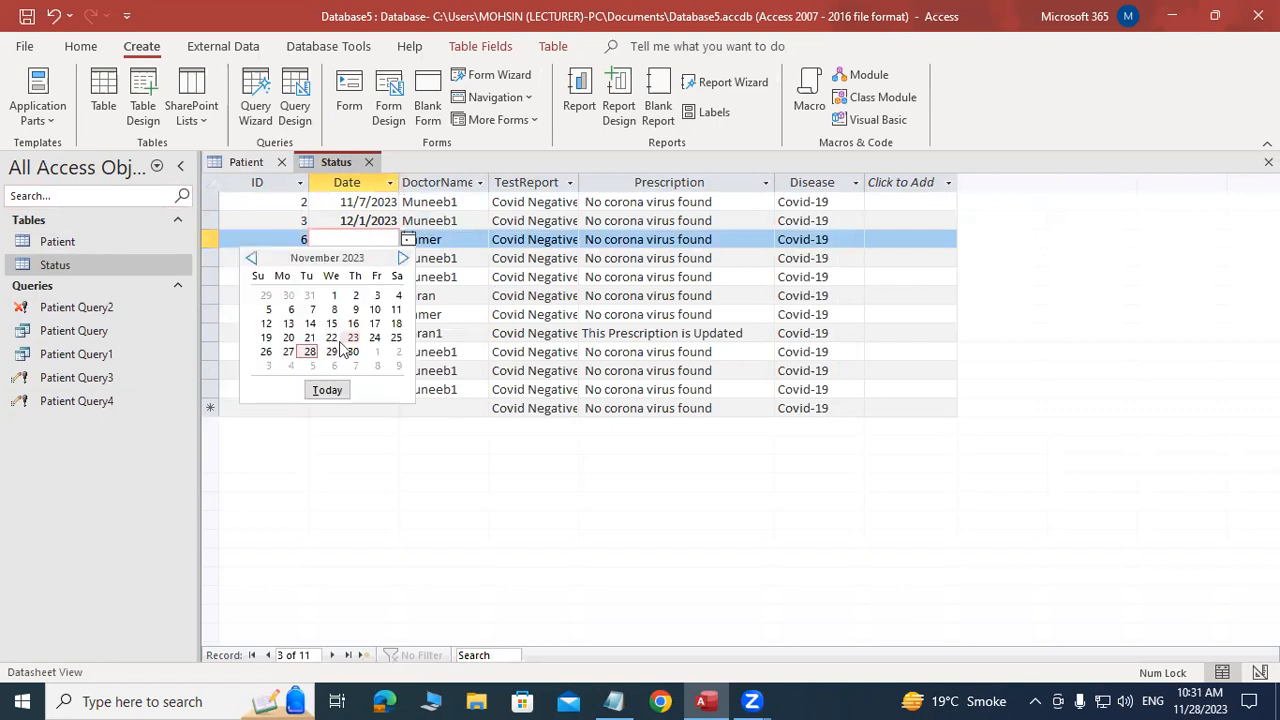
pyautogui.click(341, 340)
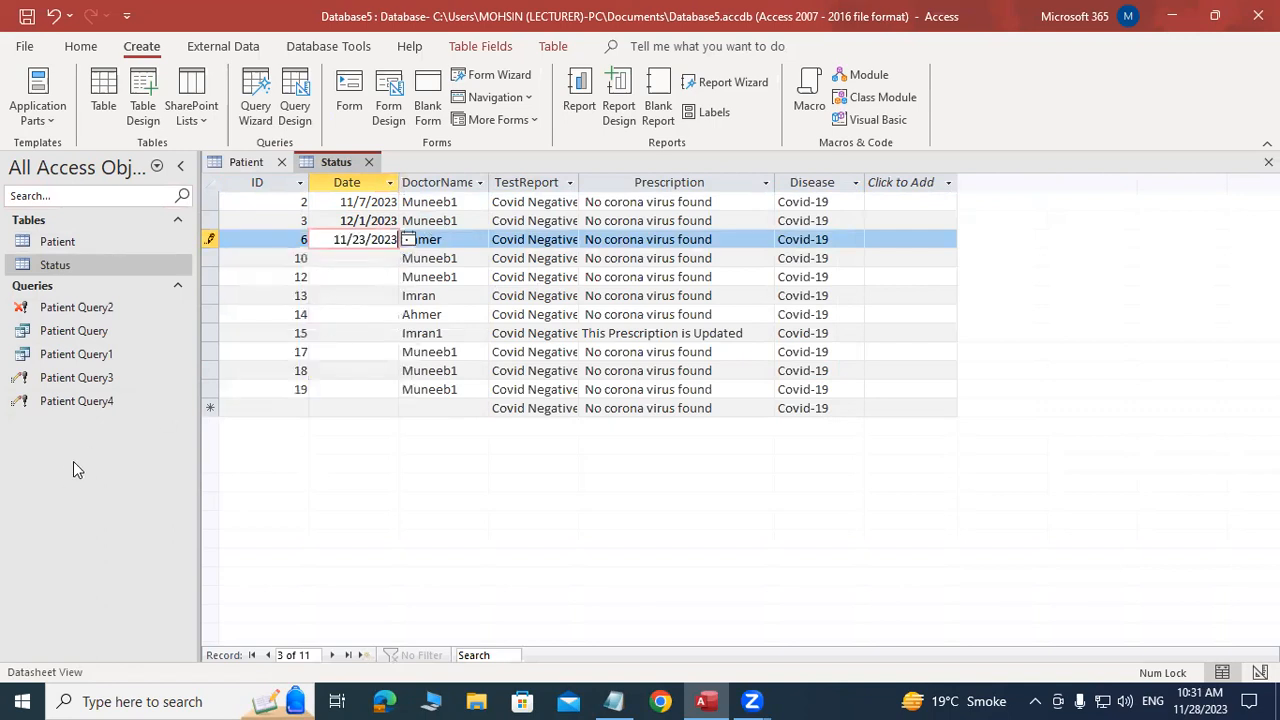
# Switch to Notepad to review the task of deleting all discharged patients' records, and return to Access
pyautogui.click(620, 700)
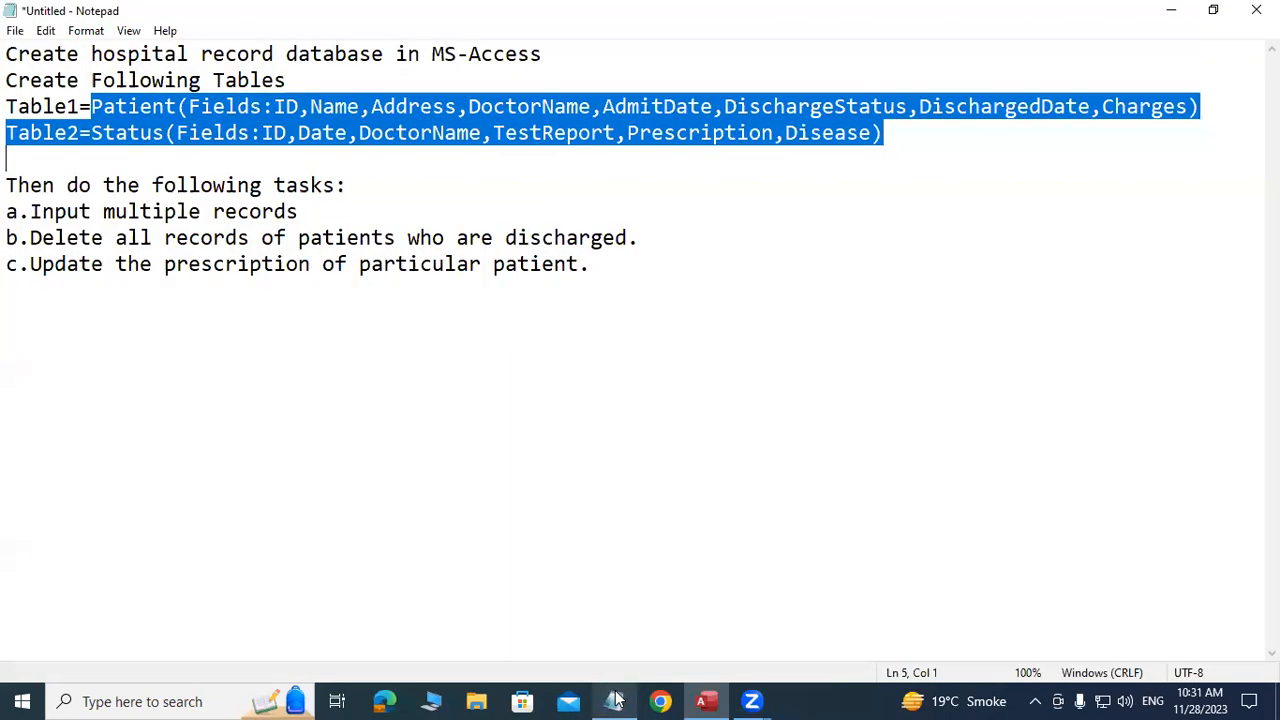
pyautogui.moveTo(41, 232); pyautogui.dragTo(643, 240)
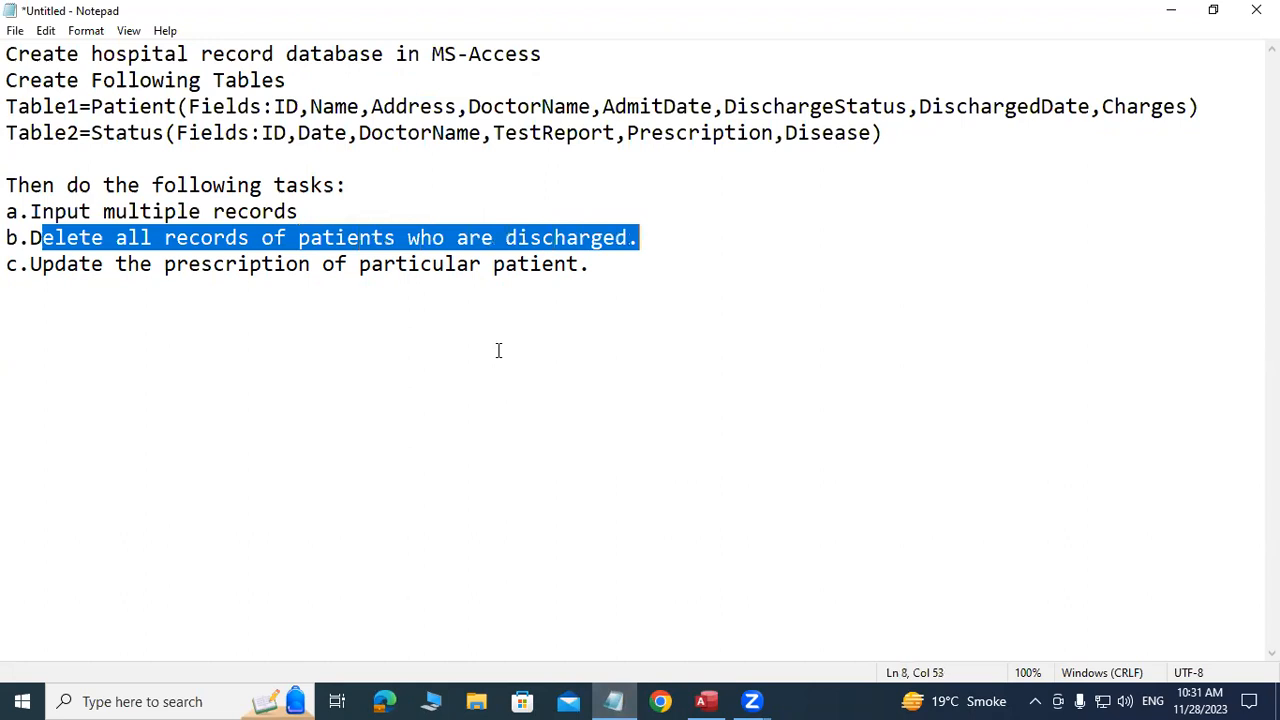
pyautogui.click(490, 320)
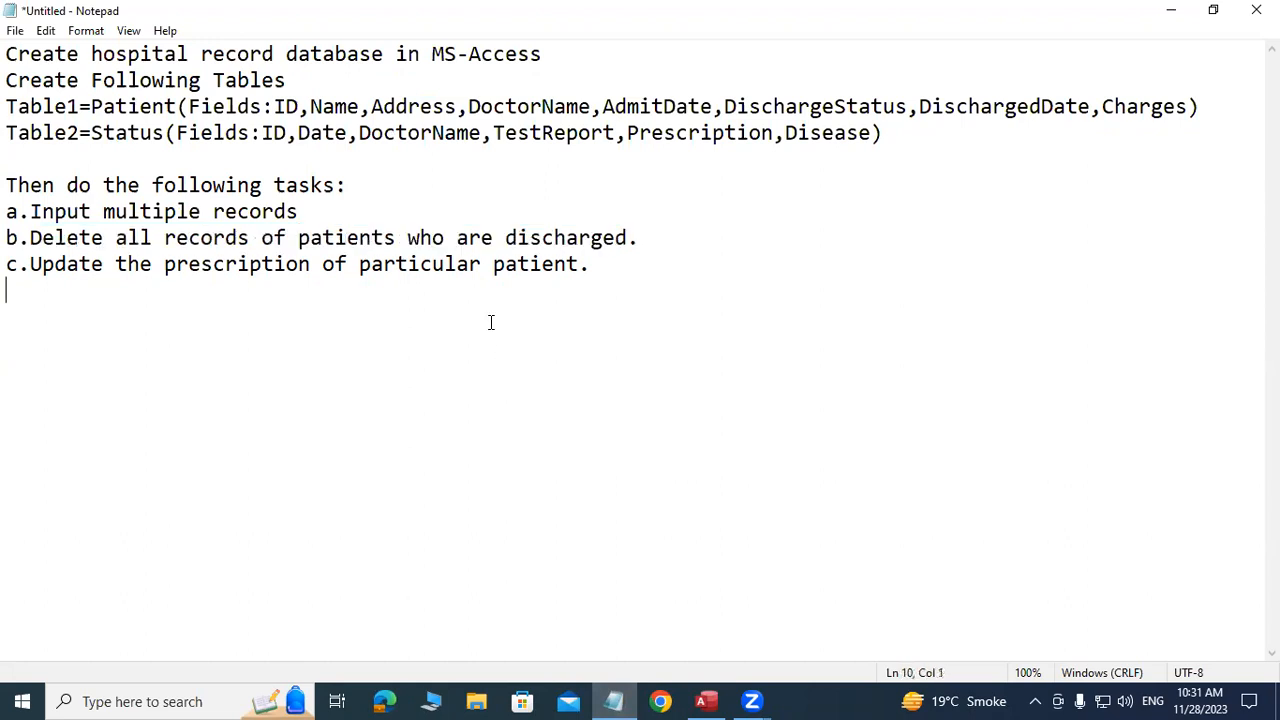
pyautogui.click(712, 700)
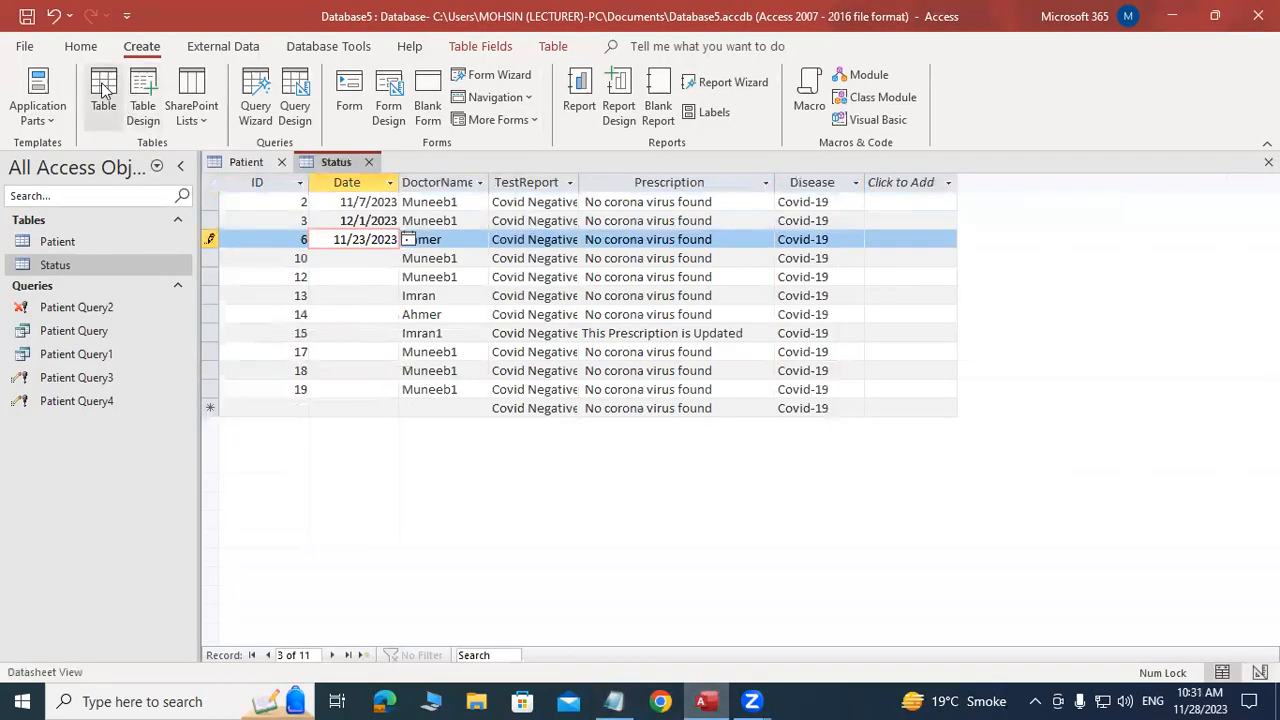
# Create a detail query with all fields of the Status table using the Simple Query Wizard, and open its design for modification
pyautogui.click(254, 98)
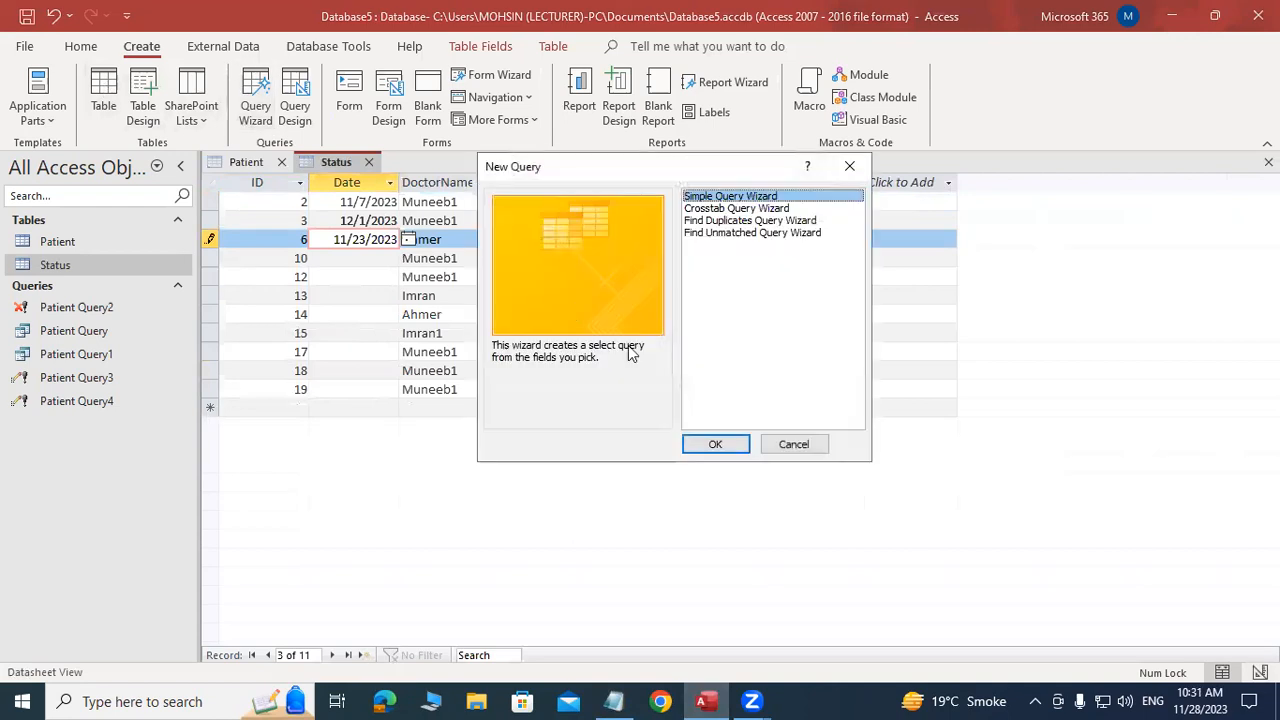
pyautogui.click(716, 444)
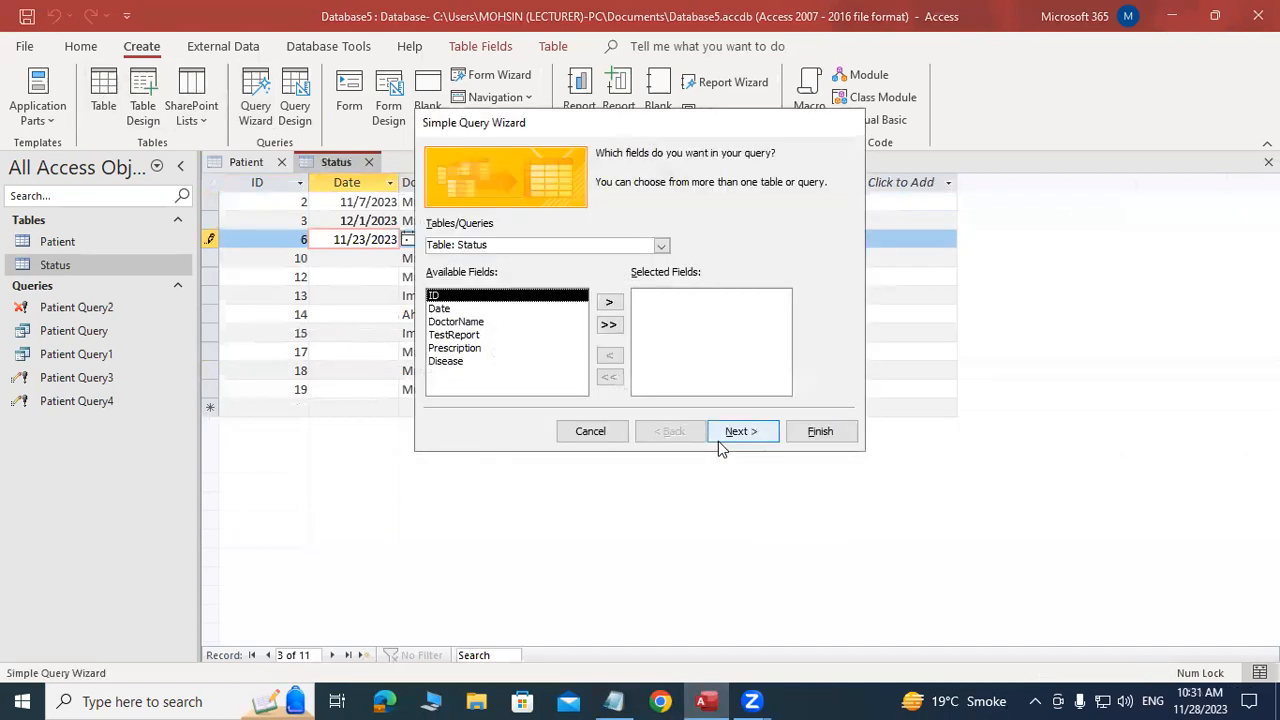
pyautogui.click(609, 326)
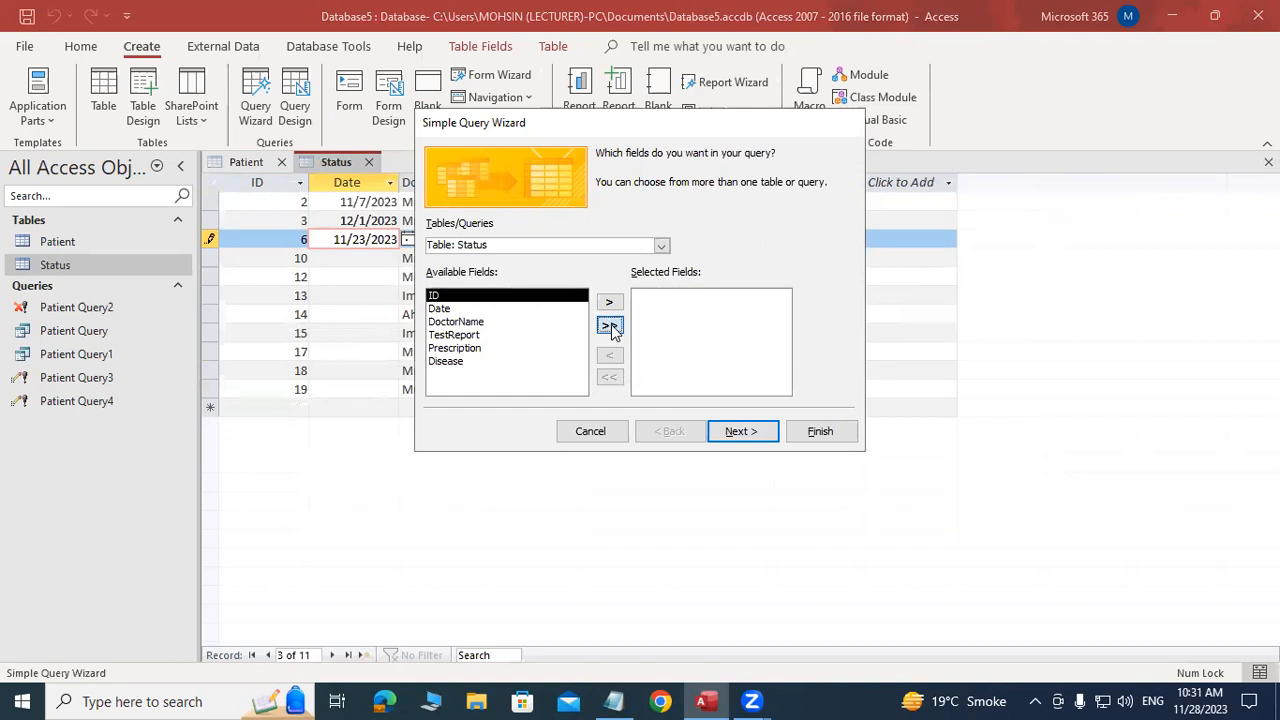
pyautogui.click(749, 432)
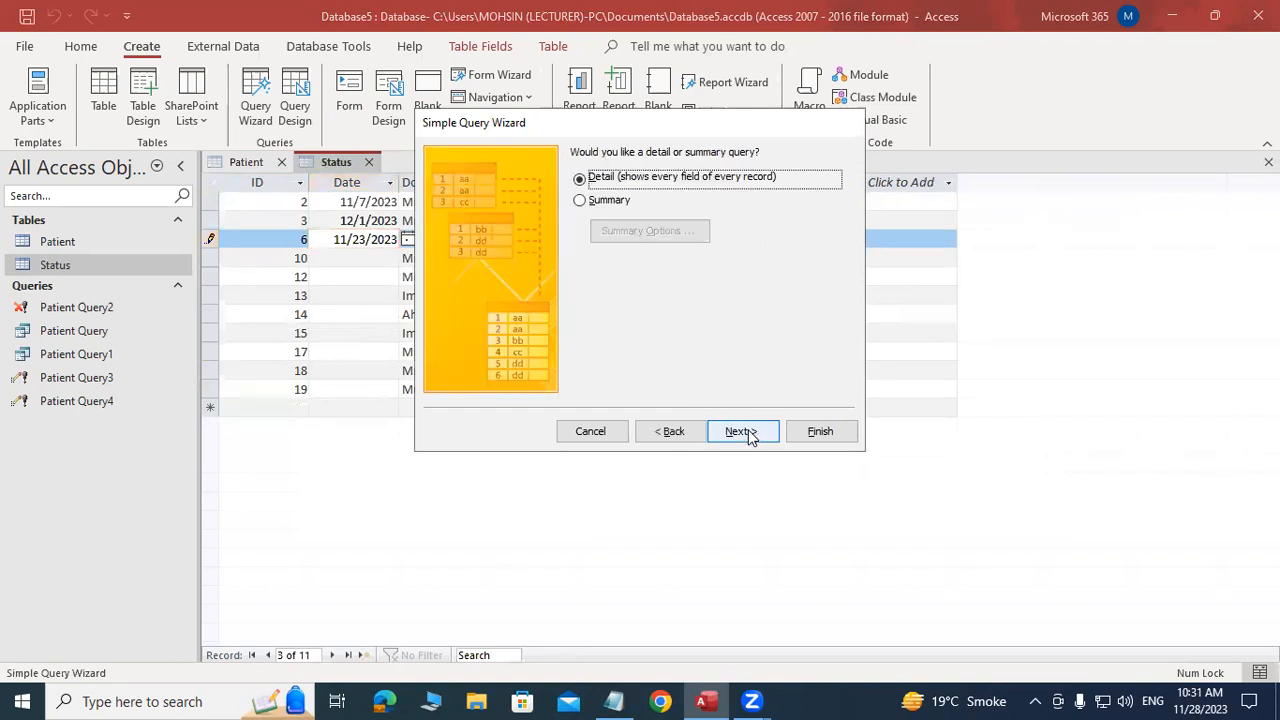
pyautogui.click(741, 431)
pyautogui.click(663, 331)
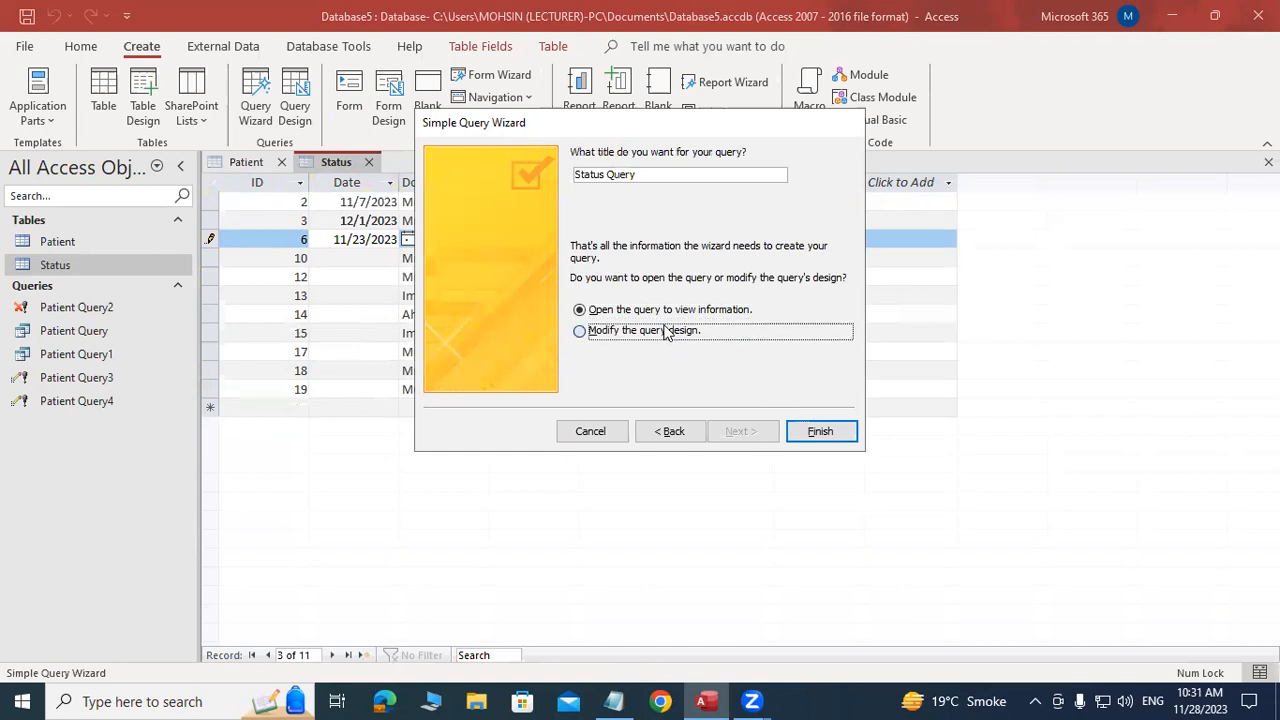
pyautogui.click(818, 431)
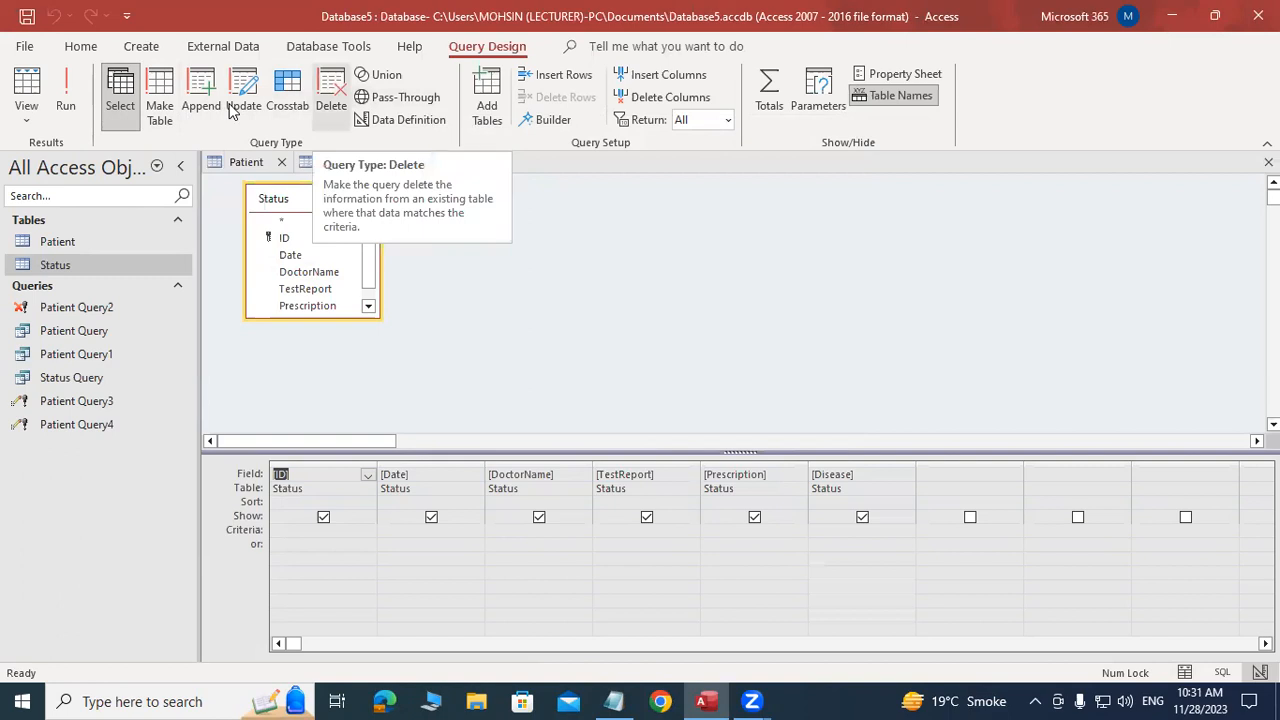
pyautogui.click(331, 98)
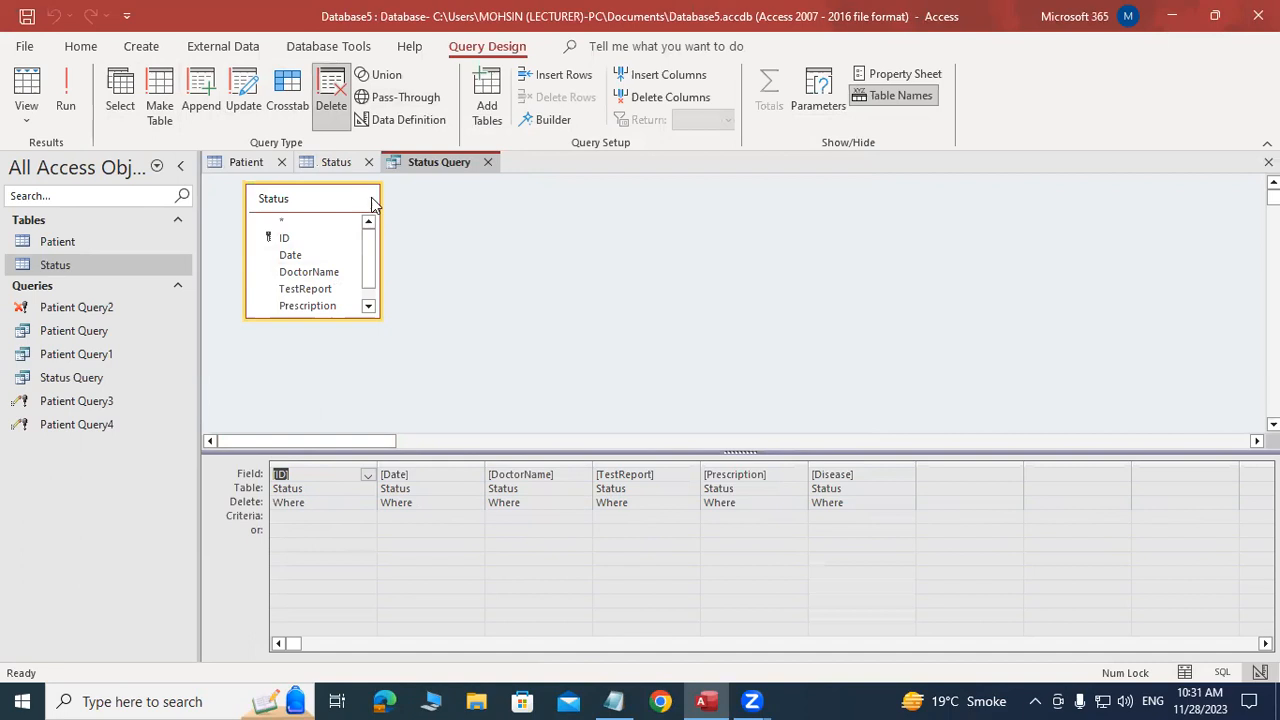
pyautogui.click(488, 162)
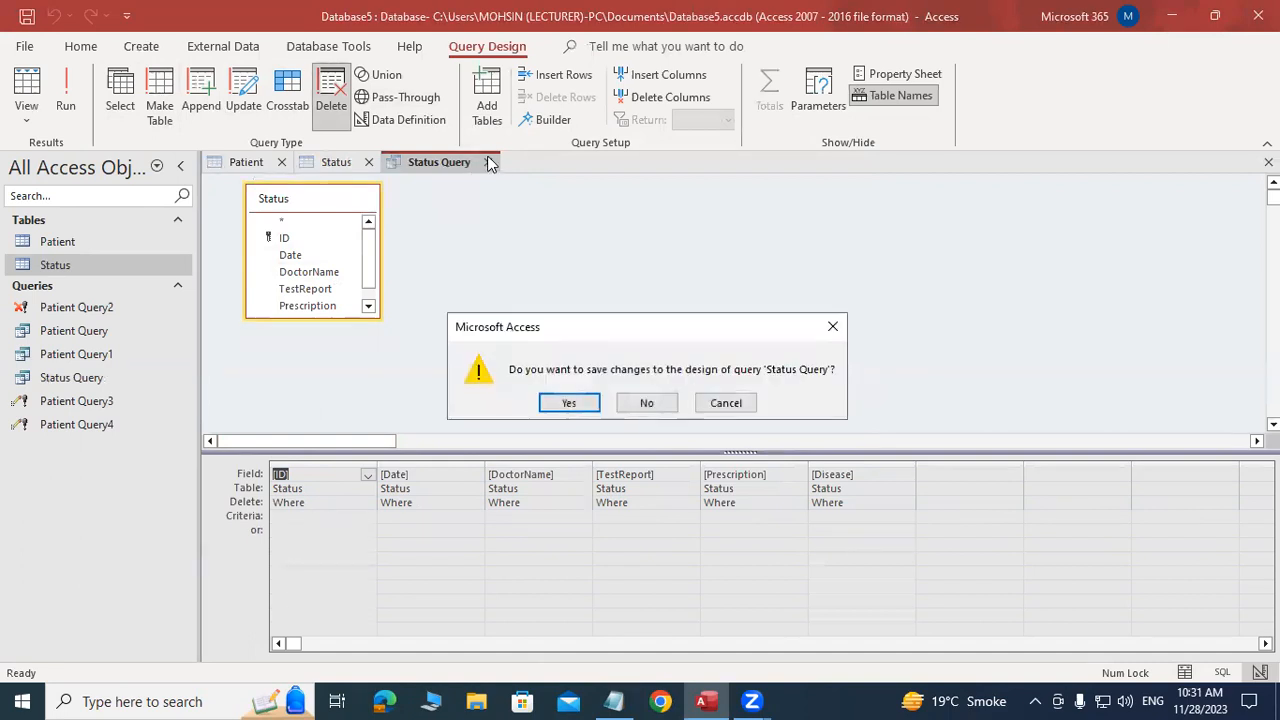
pyautogui.click(643, 403)
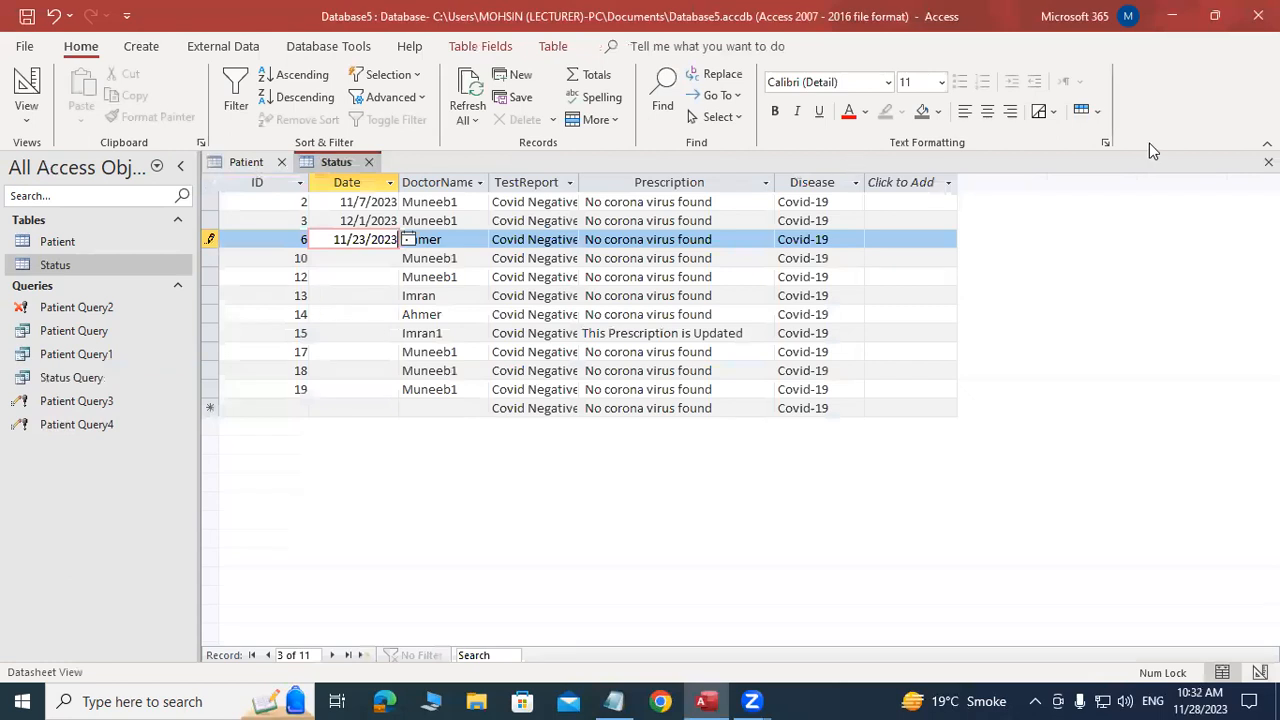
# Close the Status and Patient tables, discarding the invalid unsaved Charges entry in the Patient table
pyautogui.click(1268, 161)
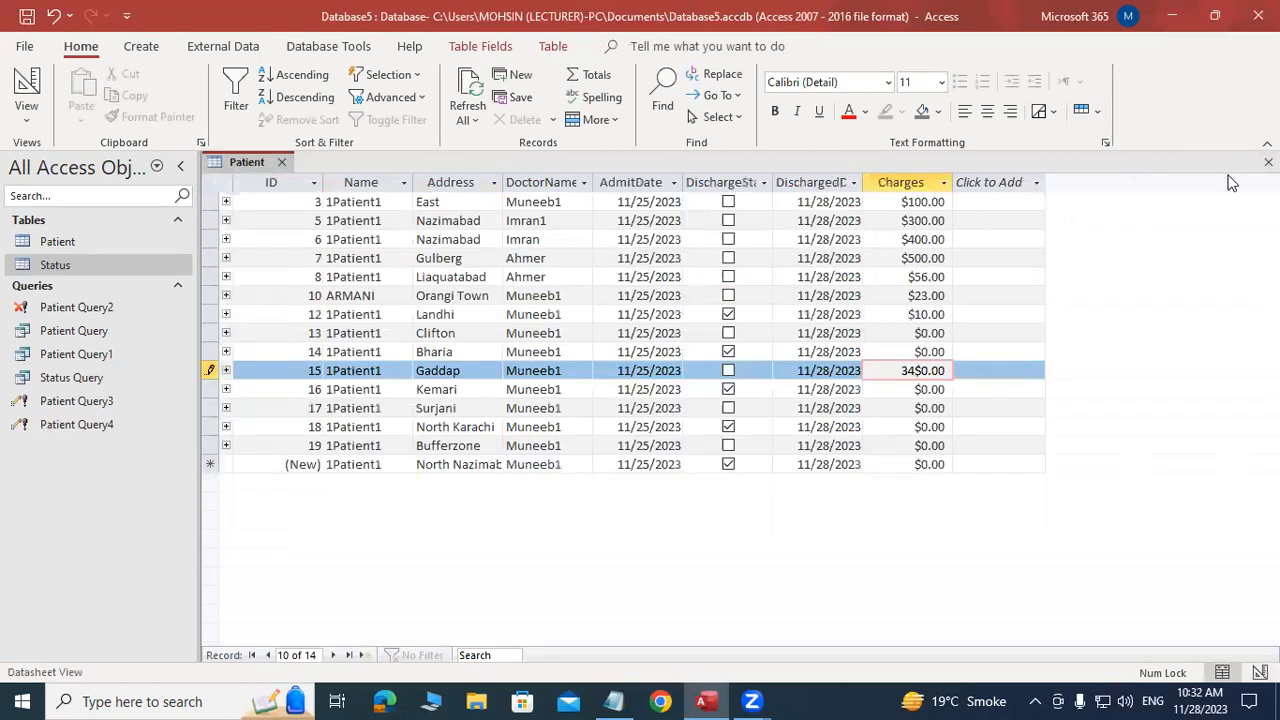
pyautogui.click(1268, 161)
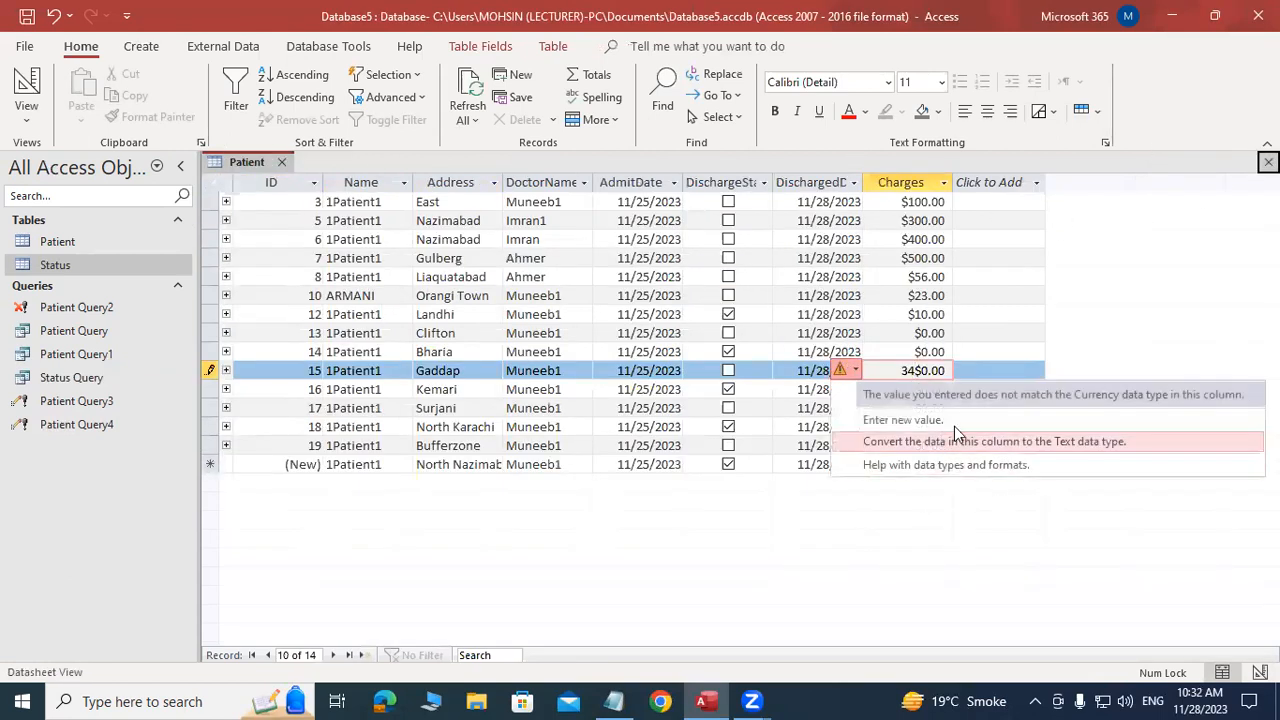
pyautogui.click(910, 533)
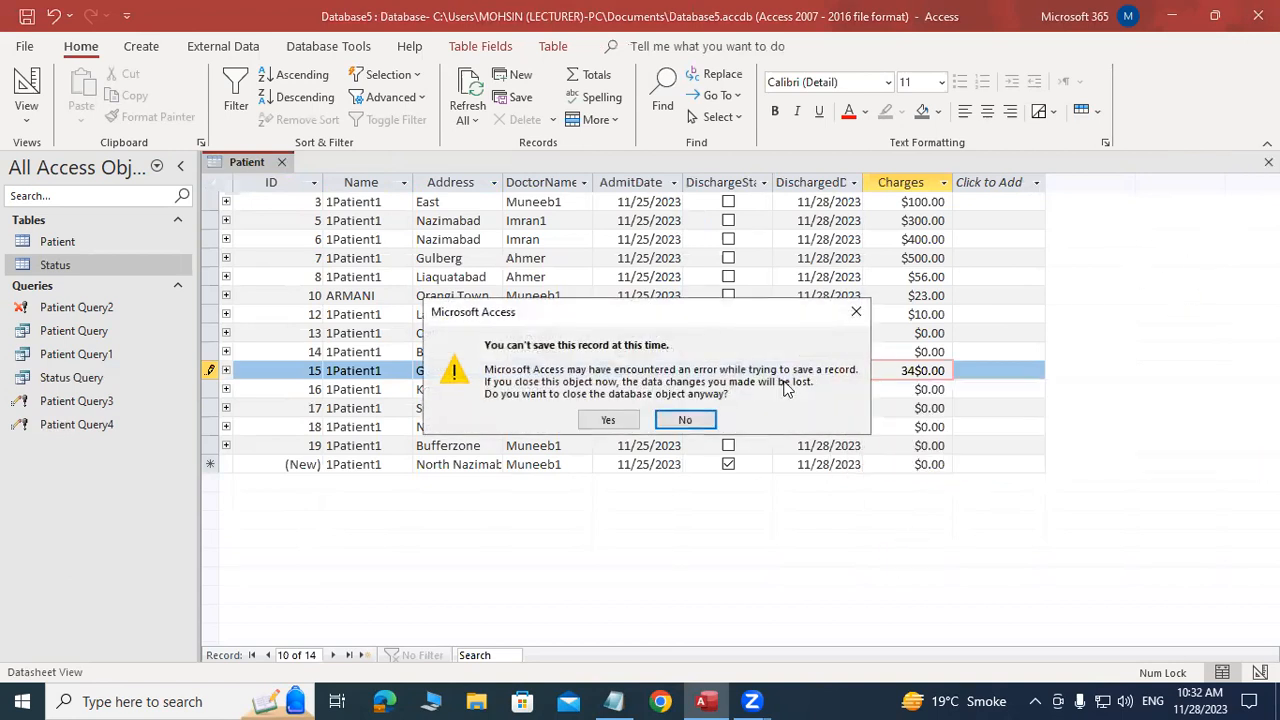
pyautogui.click(609, 420)
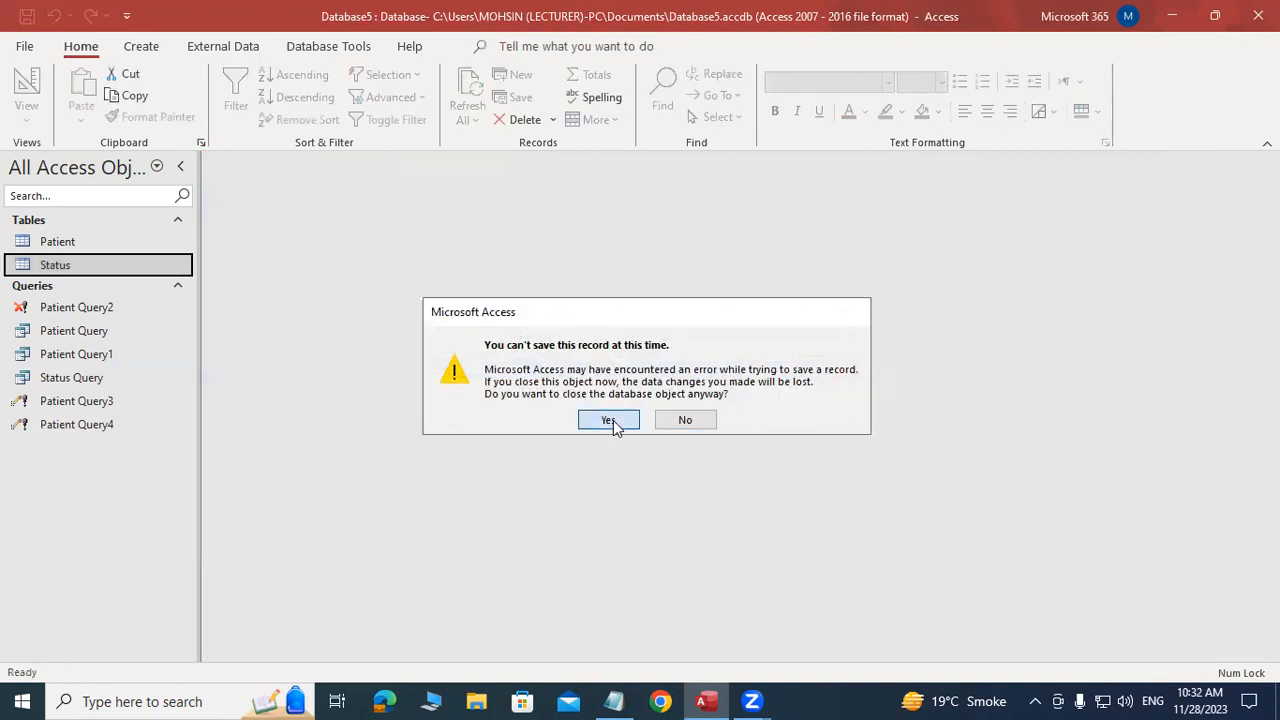
# Create a detail query with all fields of the Patient table using the Simple Query Wizard, and open its design for modification
pyautogui.click(73, 242)
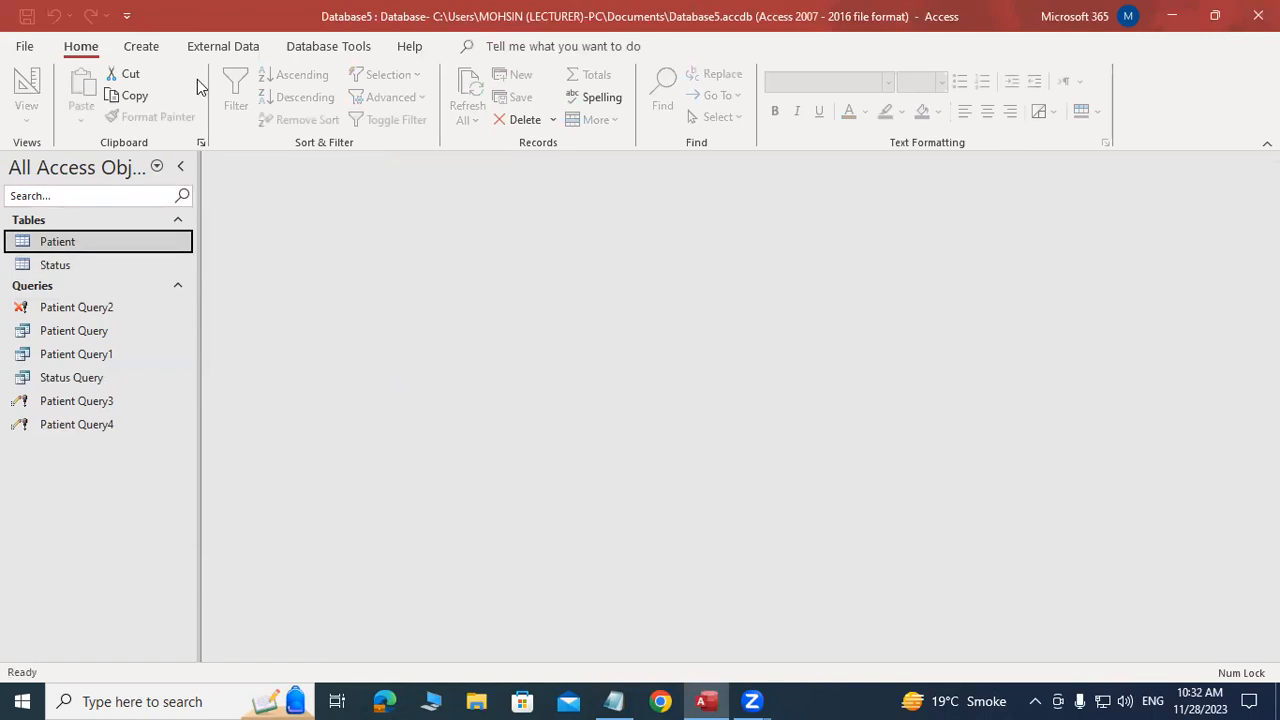
pyautogui.click(139, 47)
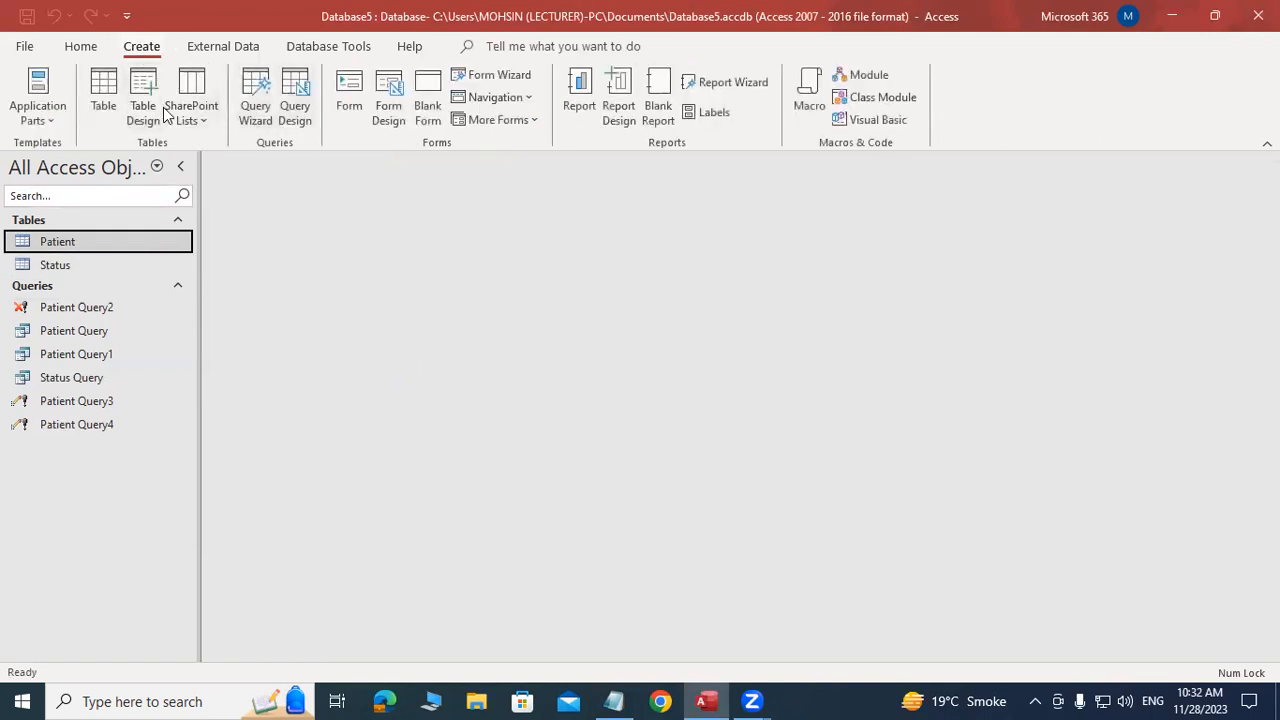
pyautogui.click(236, 113)
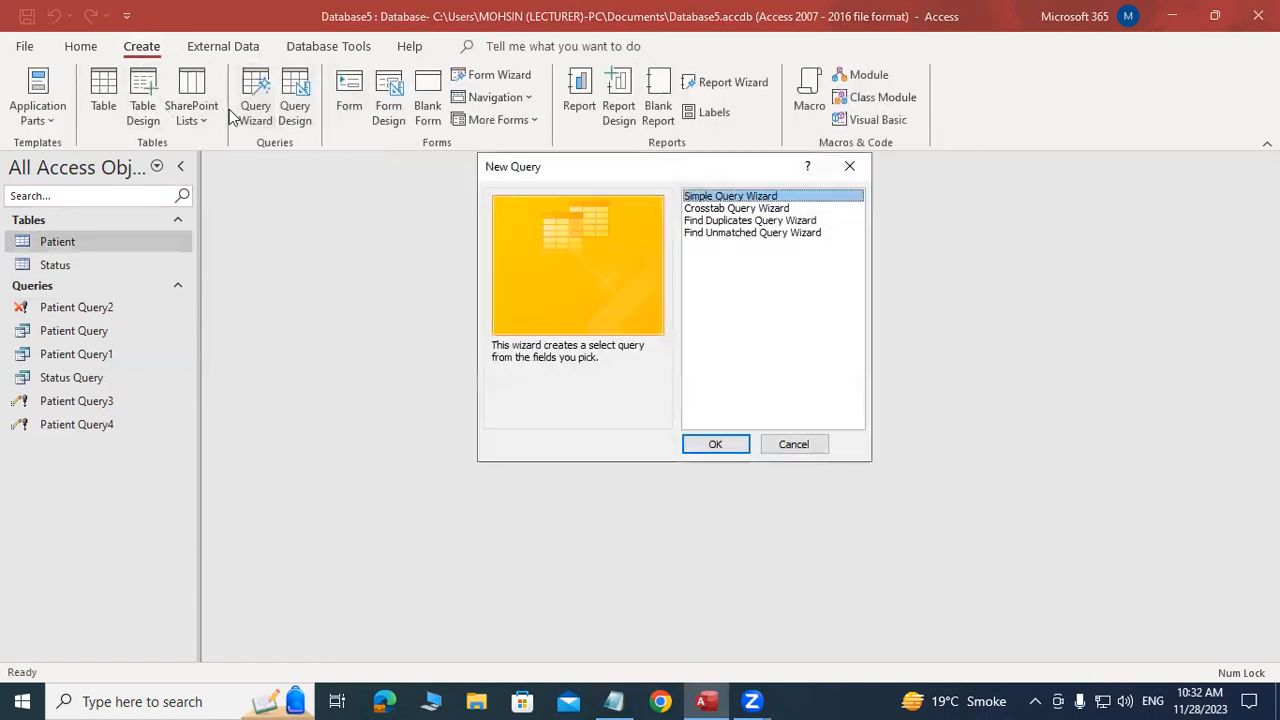
pyautogui.click(710, 446)
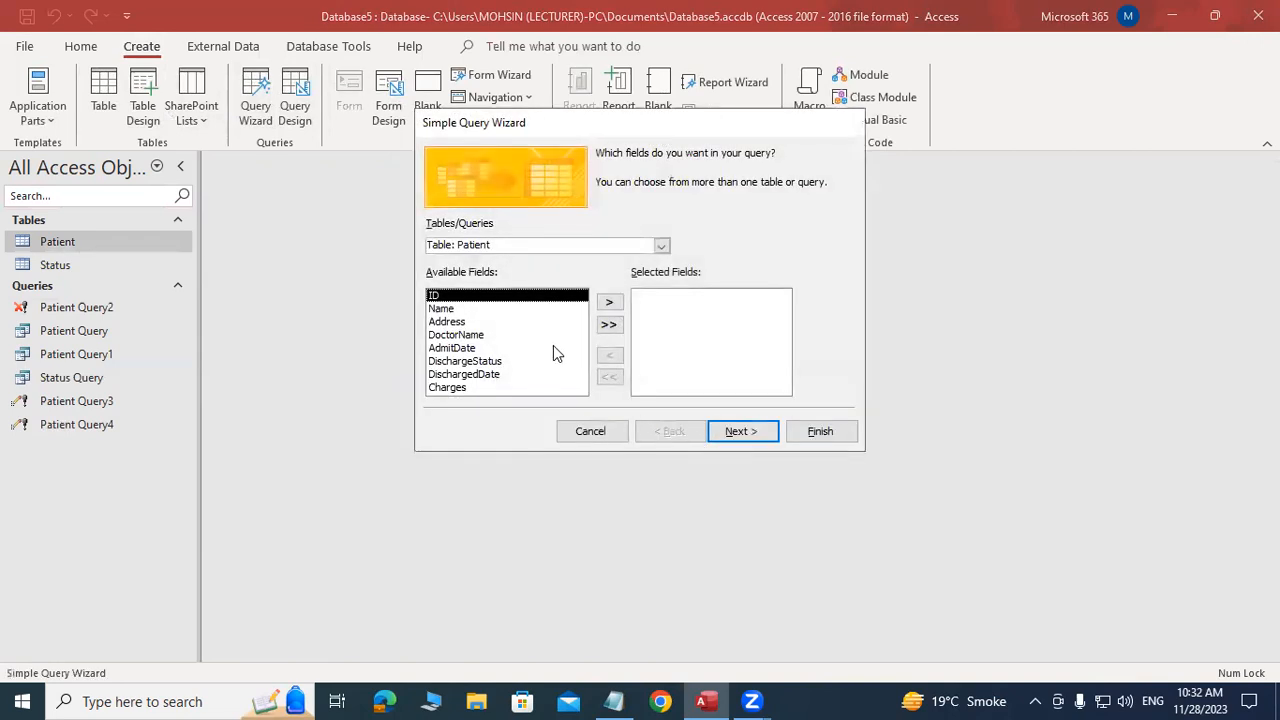
pyautogui.click(660, 246)
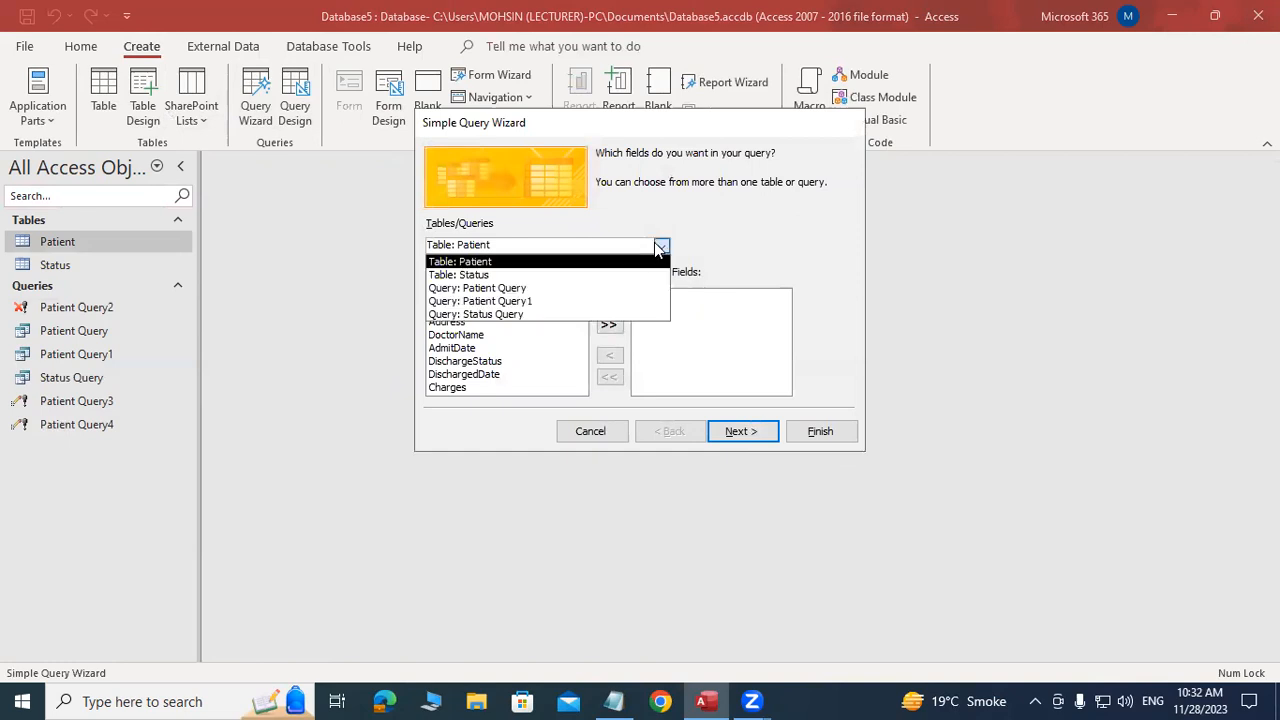
pyautogui.click(513, 266)
pyautogui.click(608, 324)
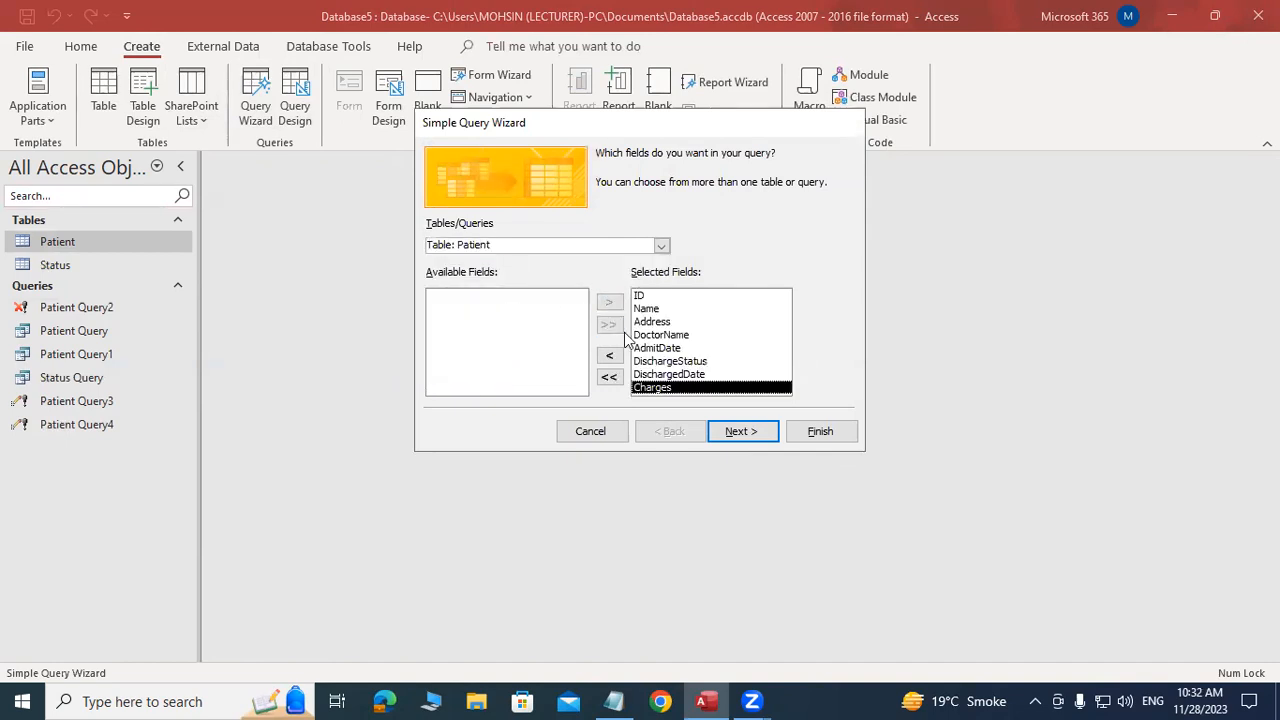
pyautogui.click(743, 432)
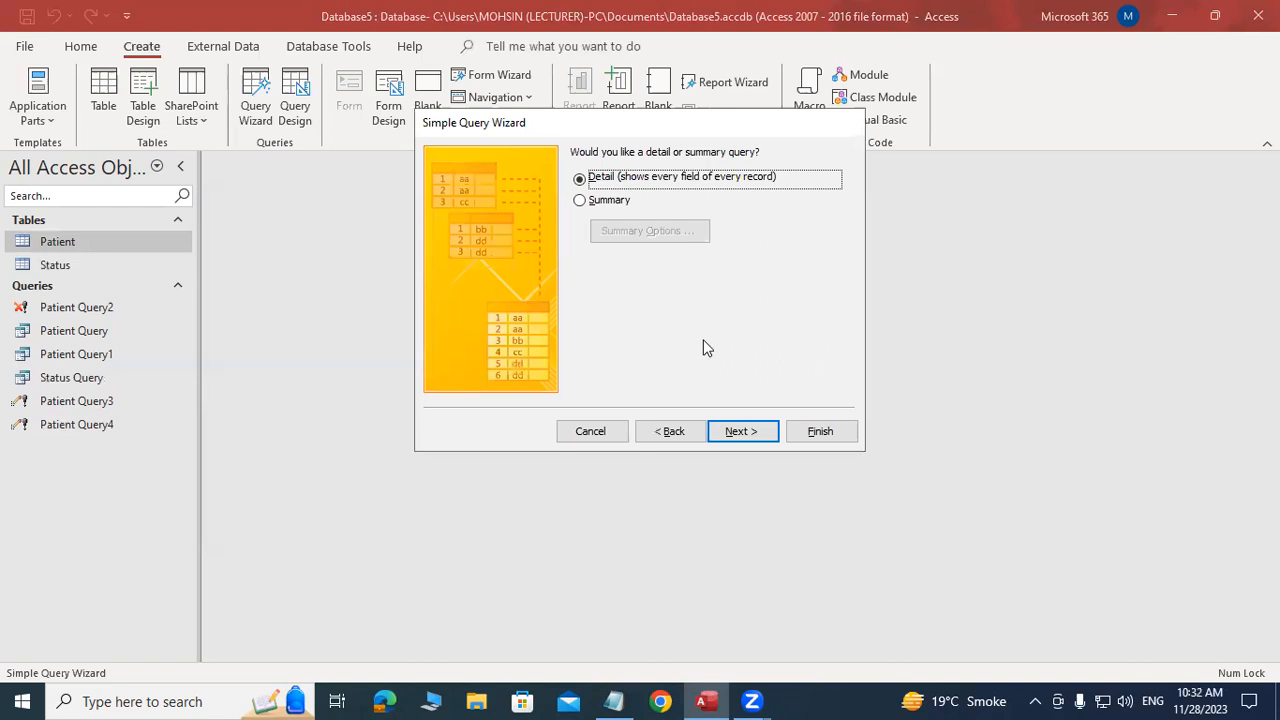
pyautogui.click(746, 437)
pyautogui.click(582, 331)
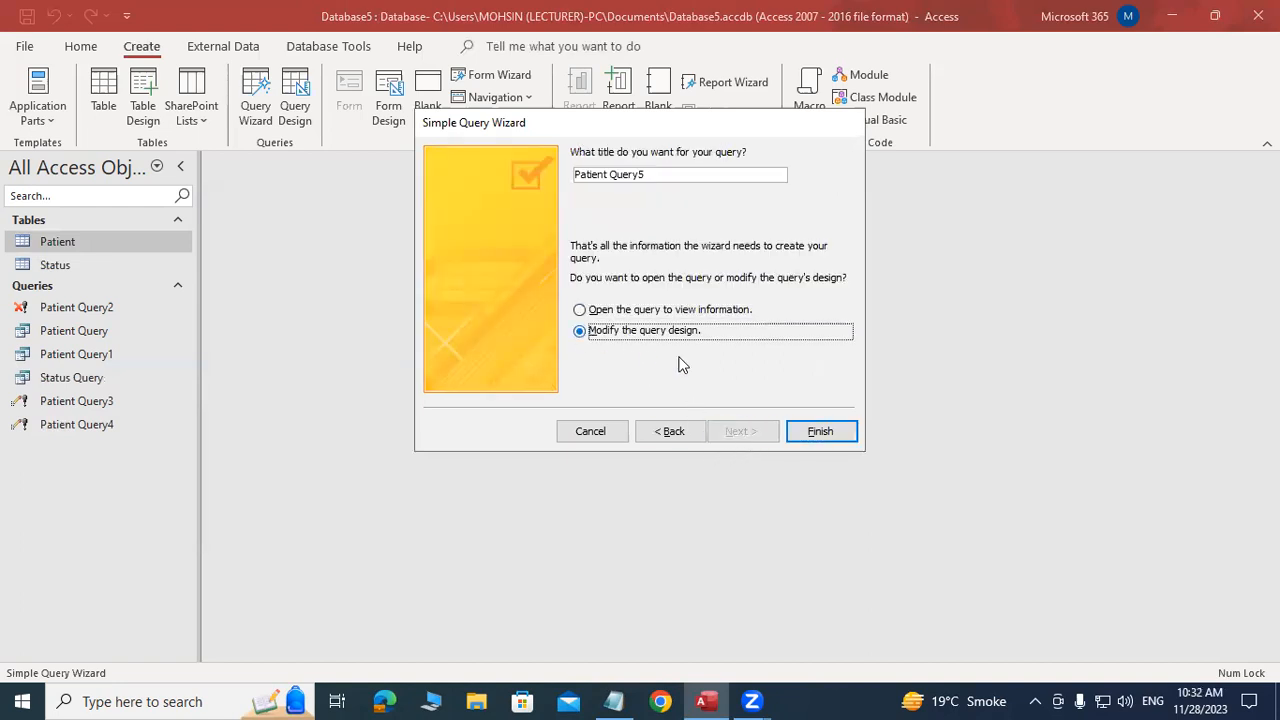
pyautogui.click(812, 438)
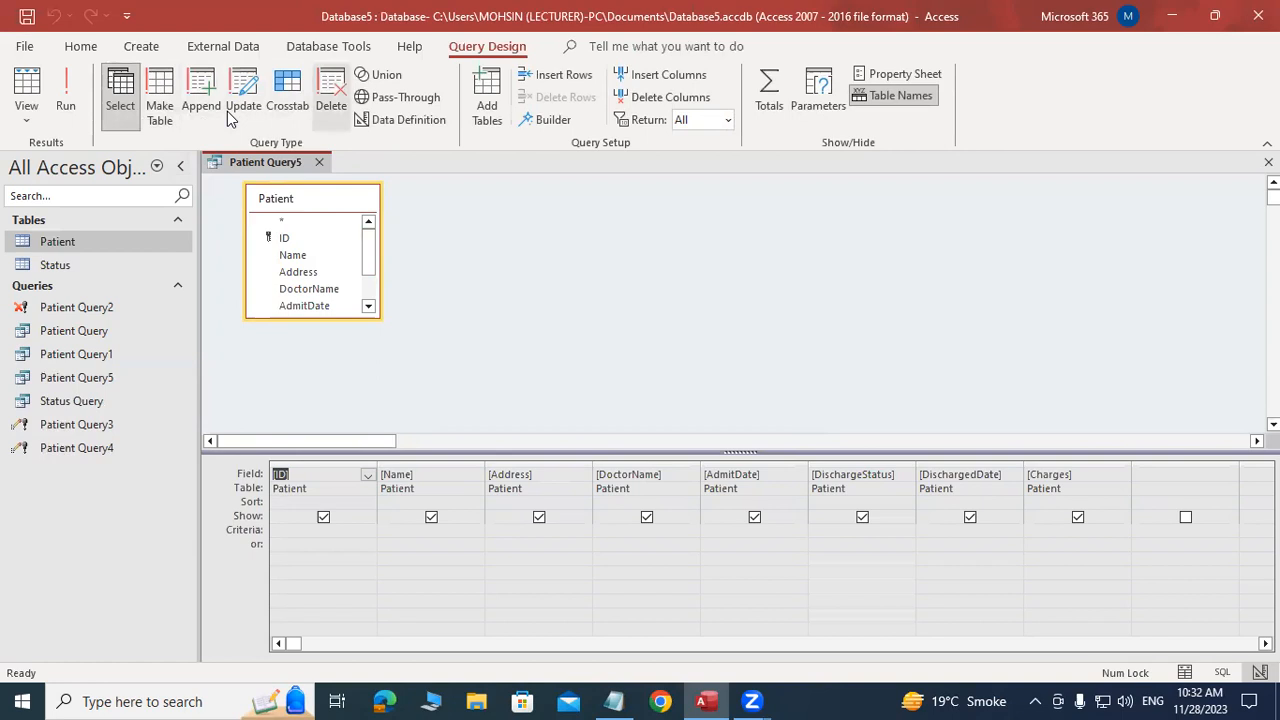
# Convert the new Patient query to a delete query with the criterion YES on the DischargeStatus field
pyautogui.click(331, 100)
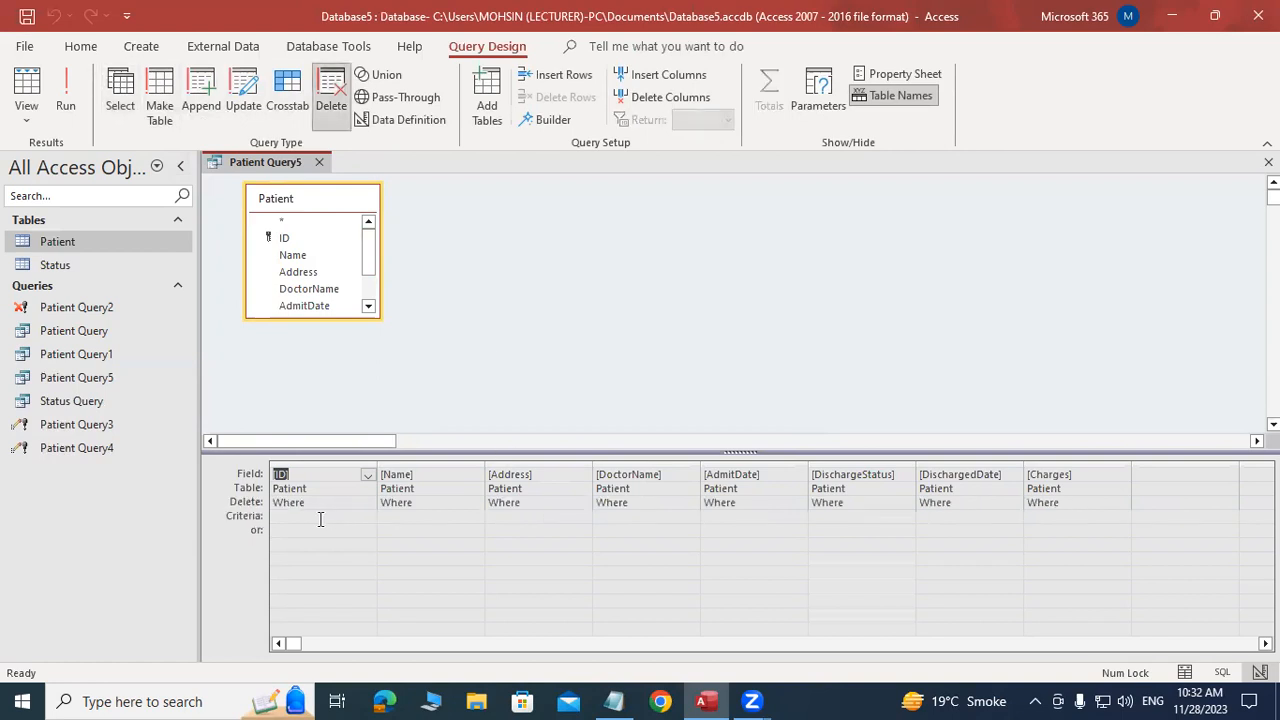
pyautogui.click(855, 518)
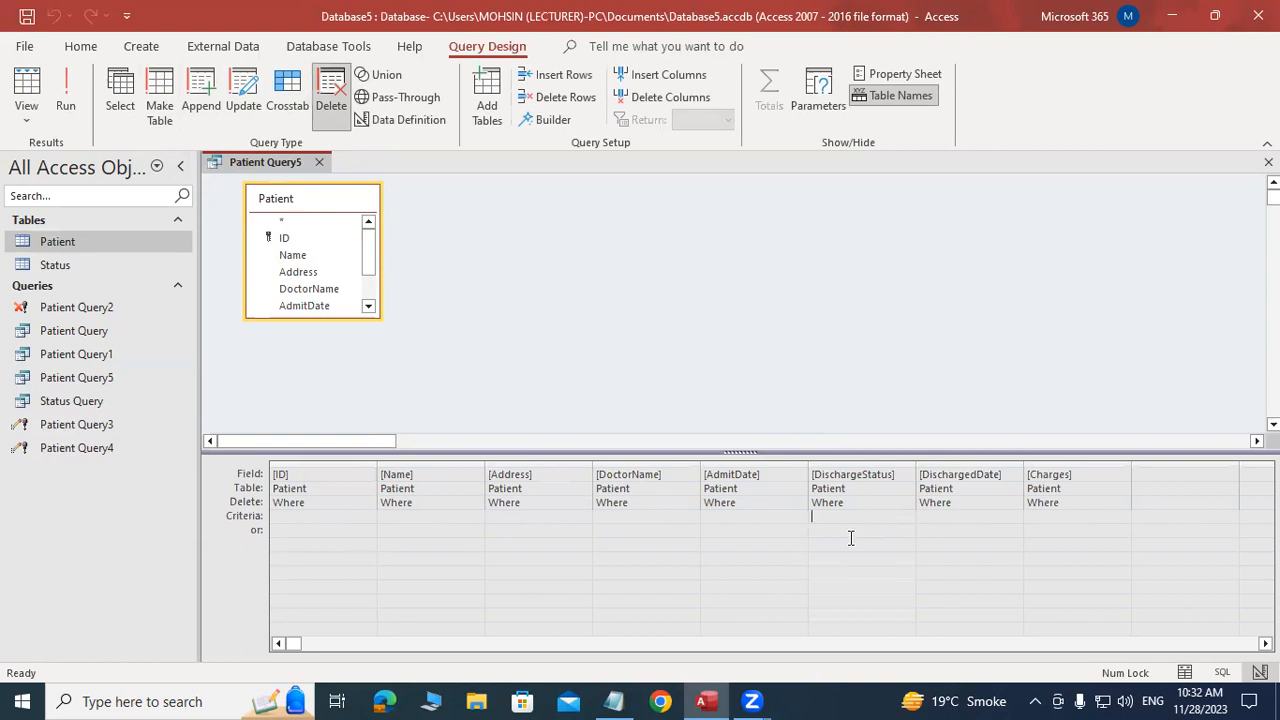
pyautogui.write('YE')
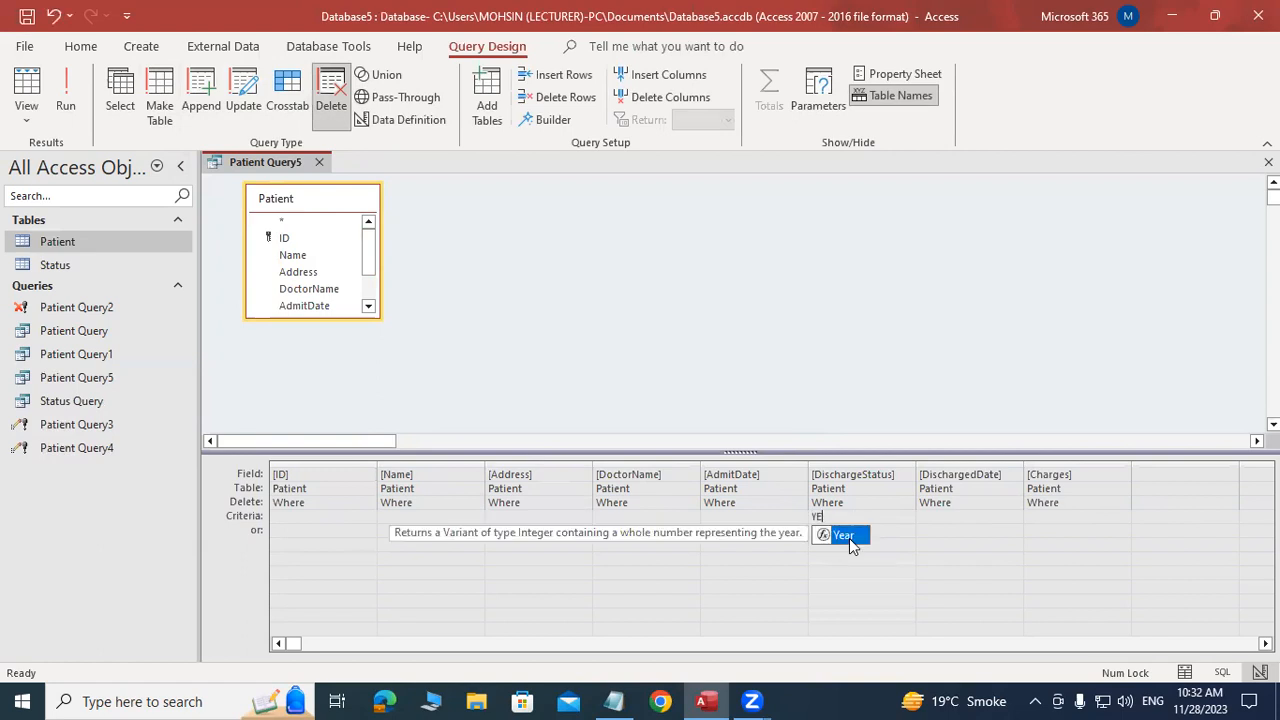
pyautogui.write('S')
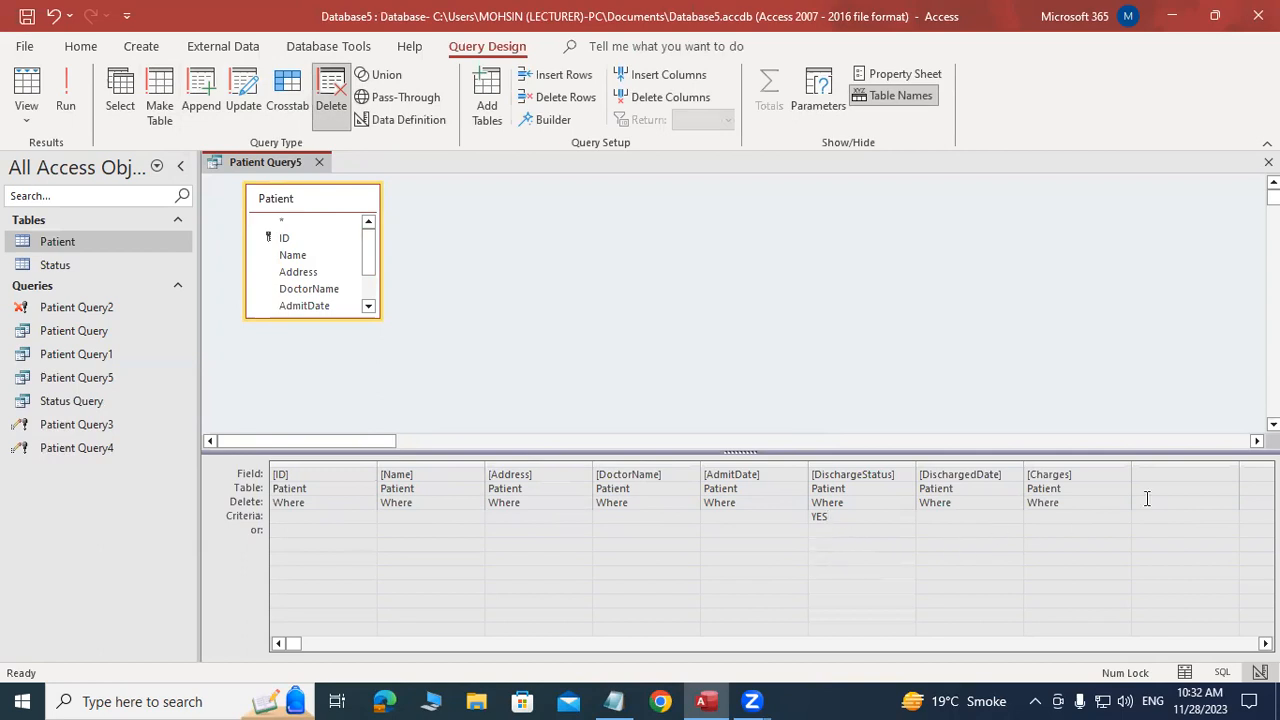
pyautogui.click(1128, 394)
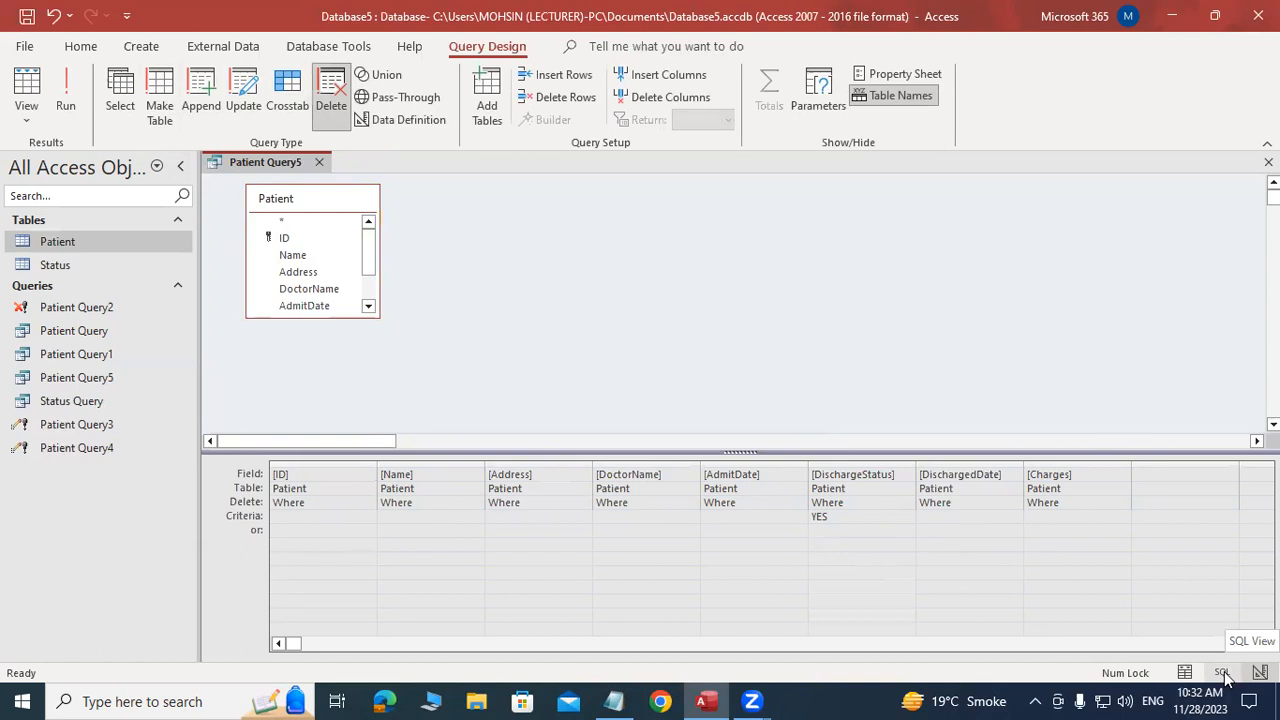
# Review the delete query's SQL statement, and close the query with its design changes saved
pyautogui.click(1222, 672)
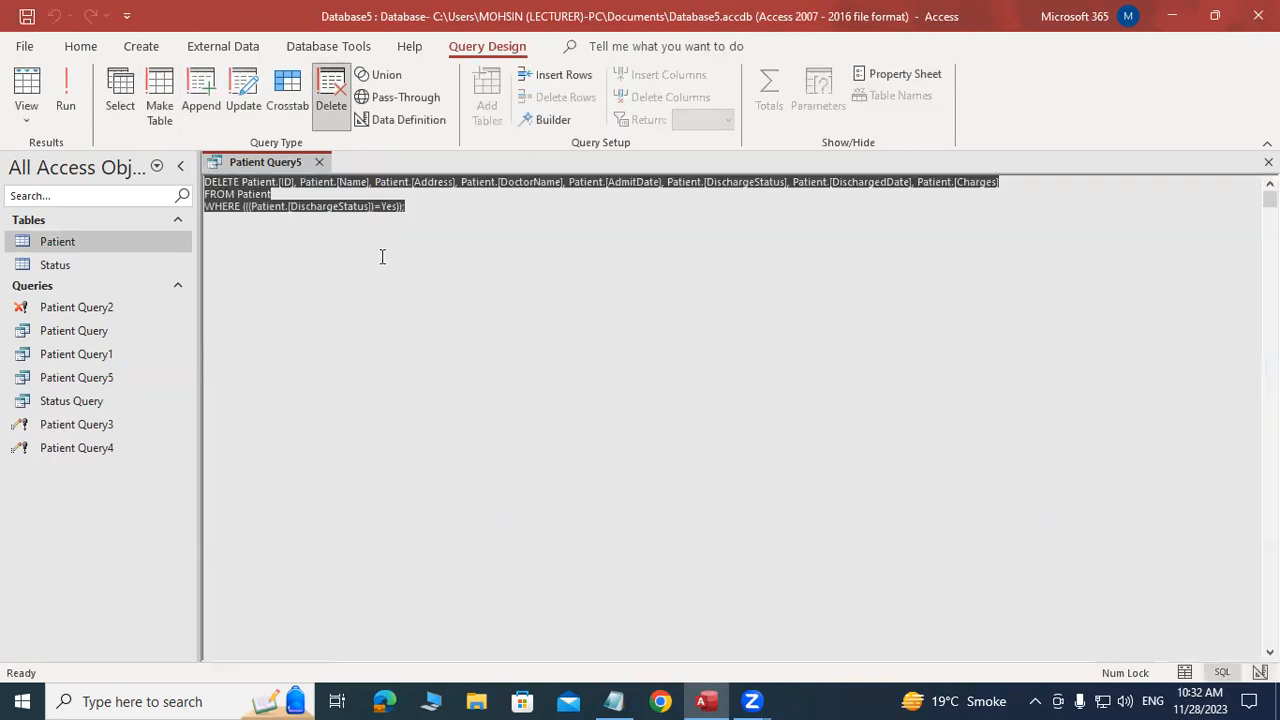
pyautogui.click(258, 230)
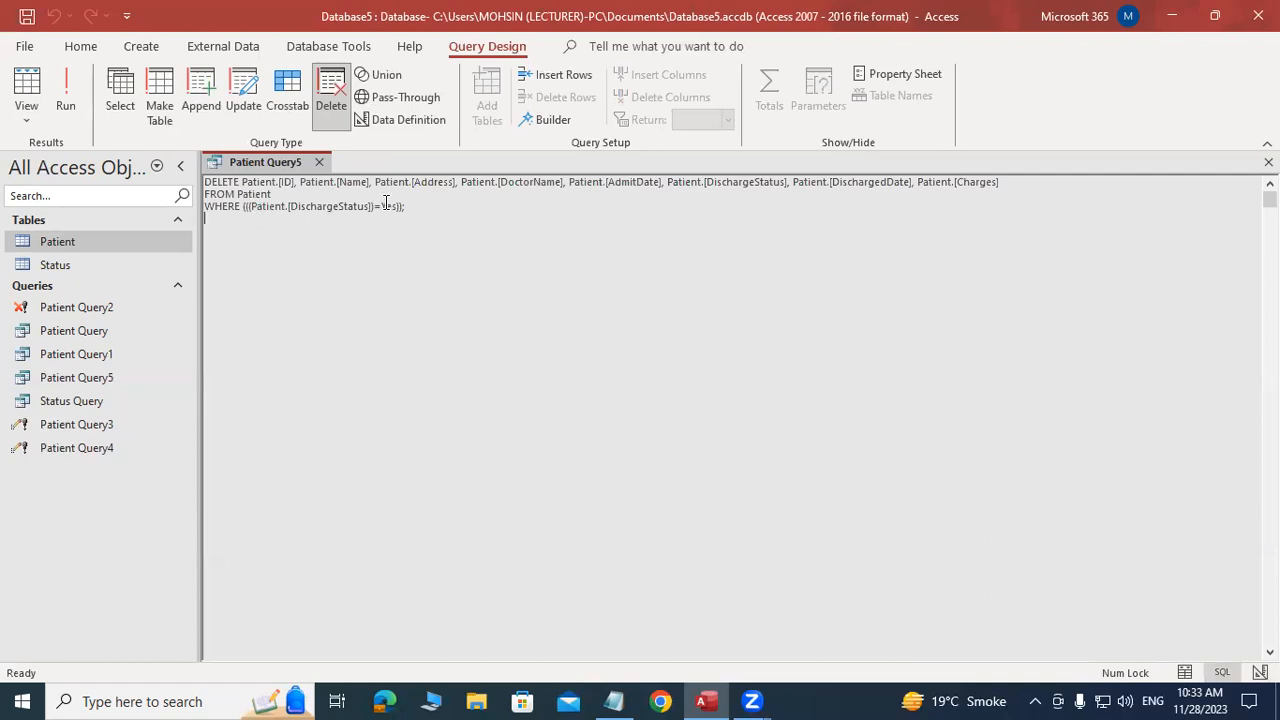
pyautogui.click(1268, 162)
pyautogui.click(569, 403)
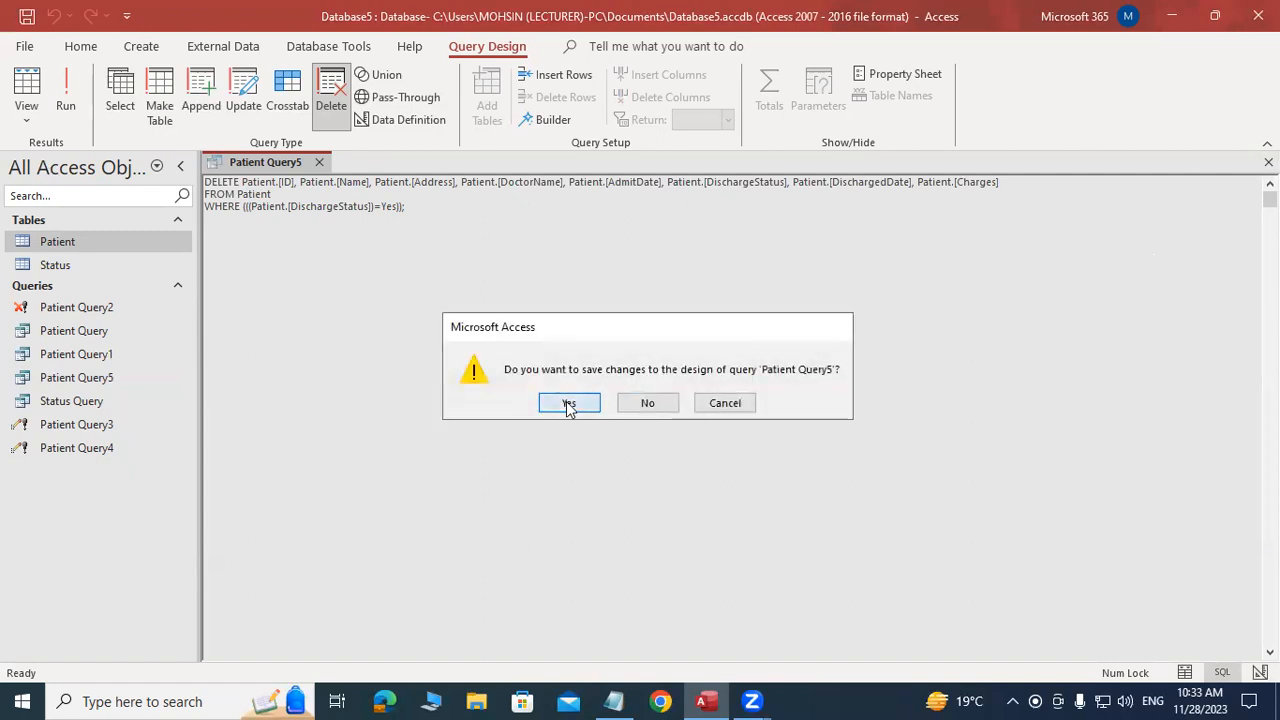
# Open the Patient table, go through the records marked as discharged, and close the table
pyautogui.doubleClick(105, 242)
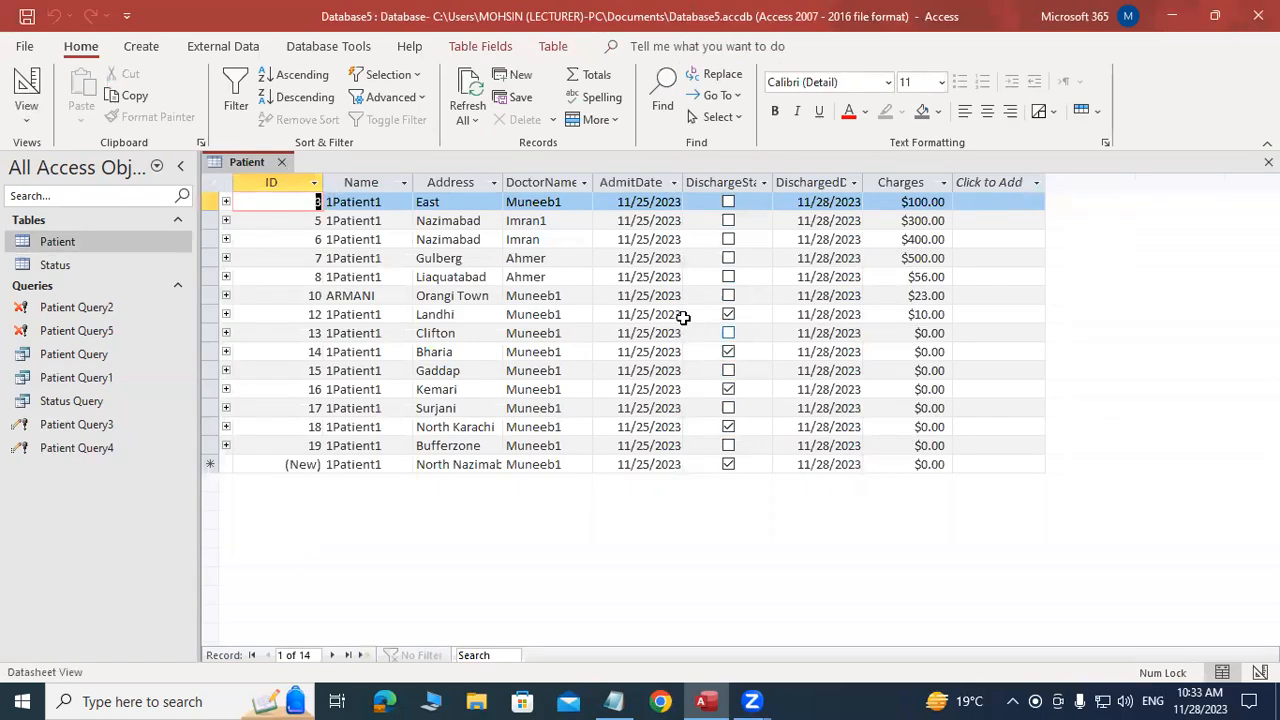
pyautogui.click(212, 313)
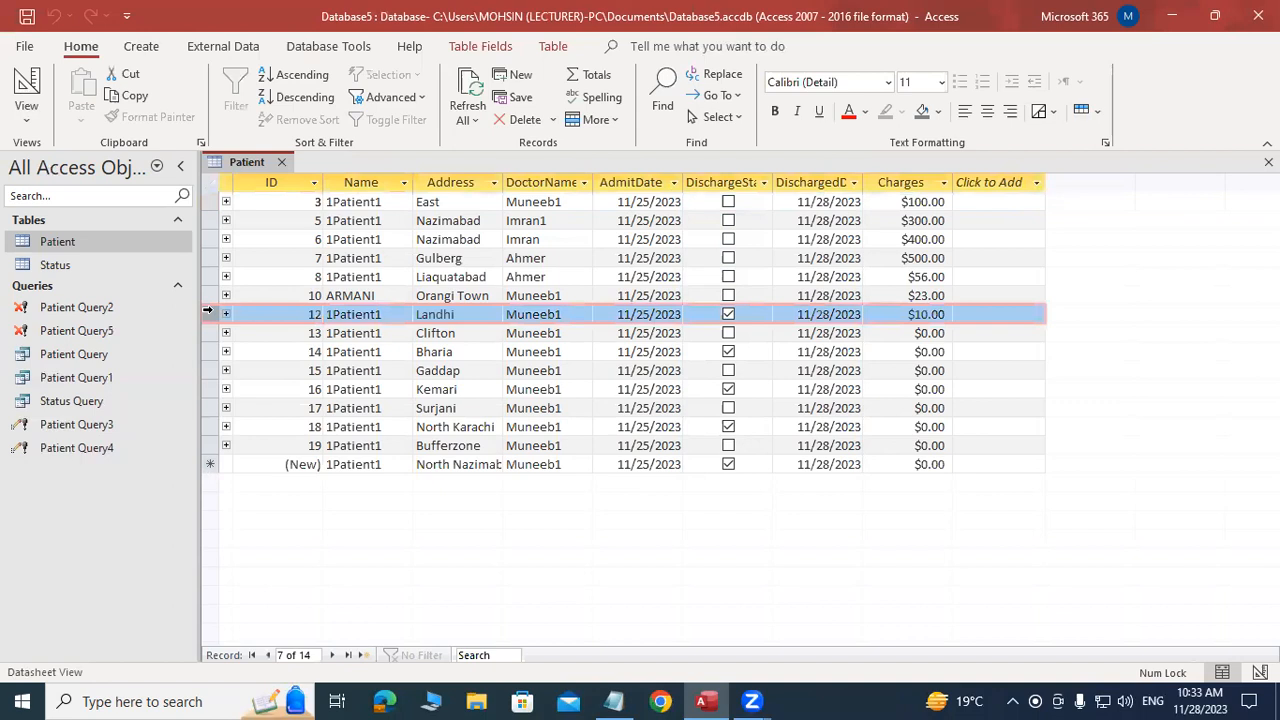
pyautogui.click(208, 351)
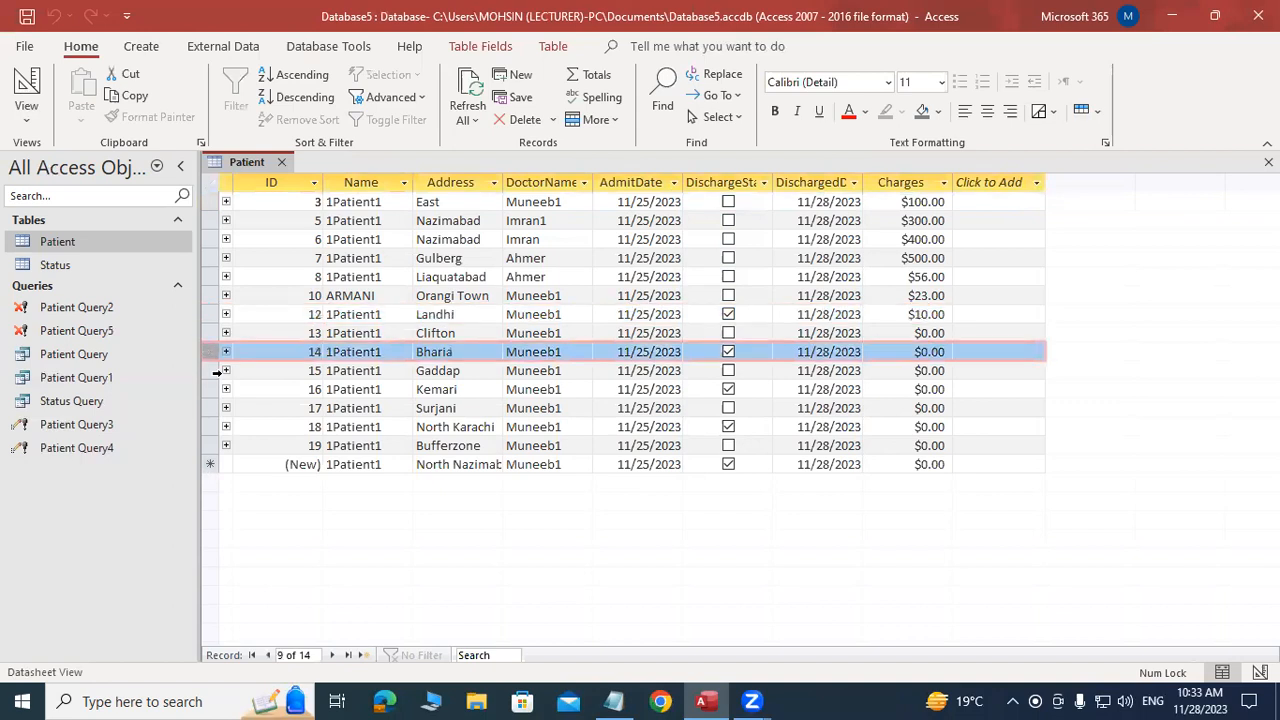
pyautogui.click(213, 389)
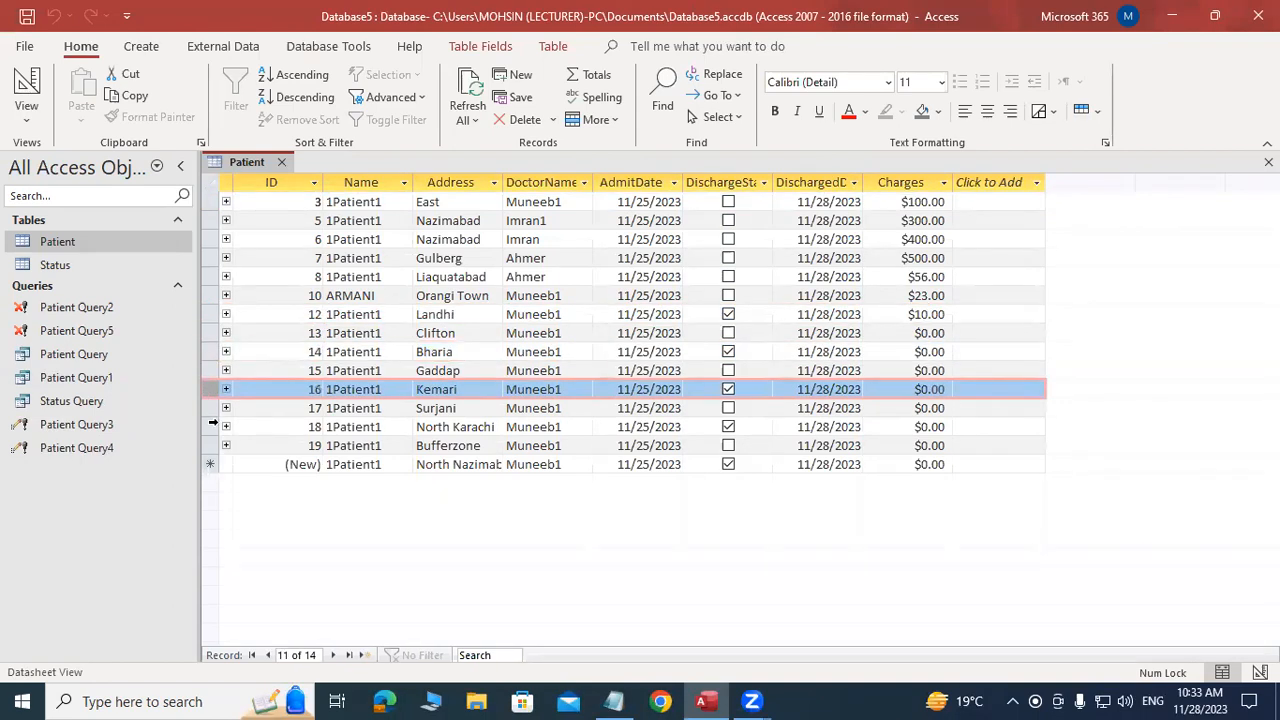
pyautogui.click(211, 426)
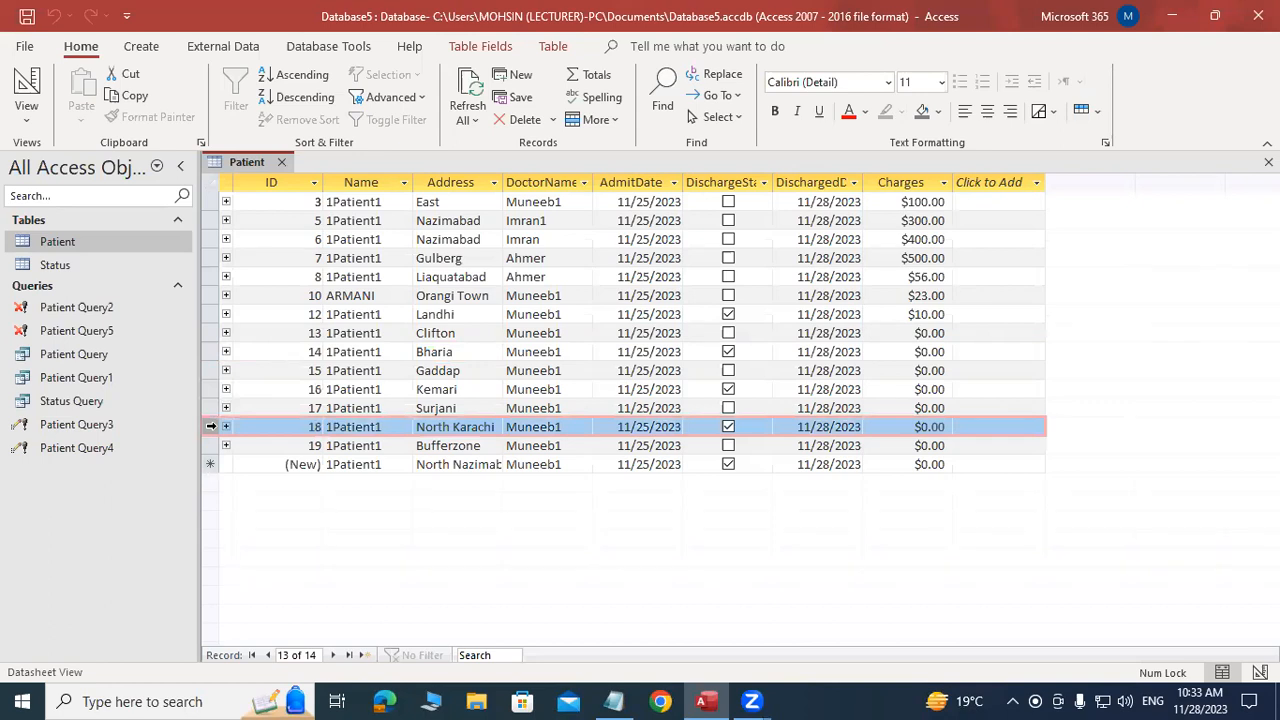
pyautogui.click(214, 464)
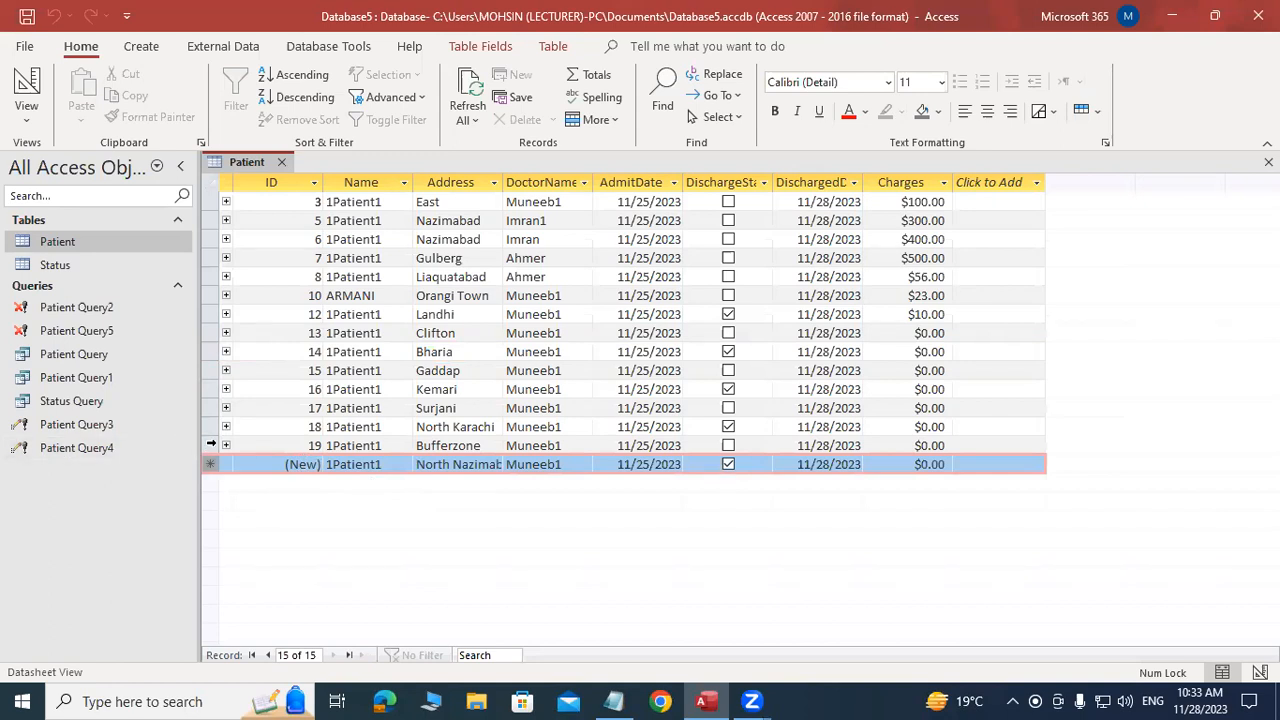
pyautogui.click(1268, 162)
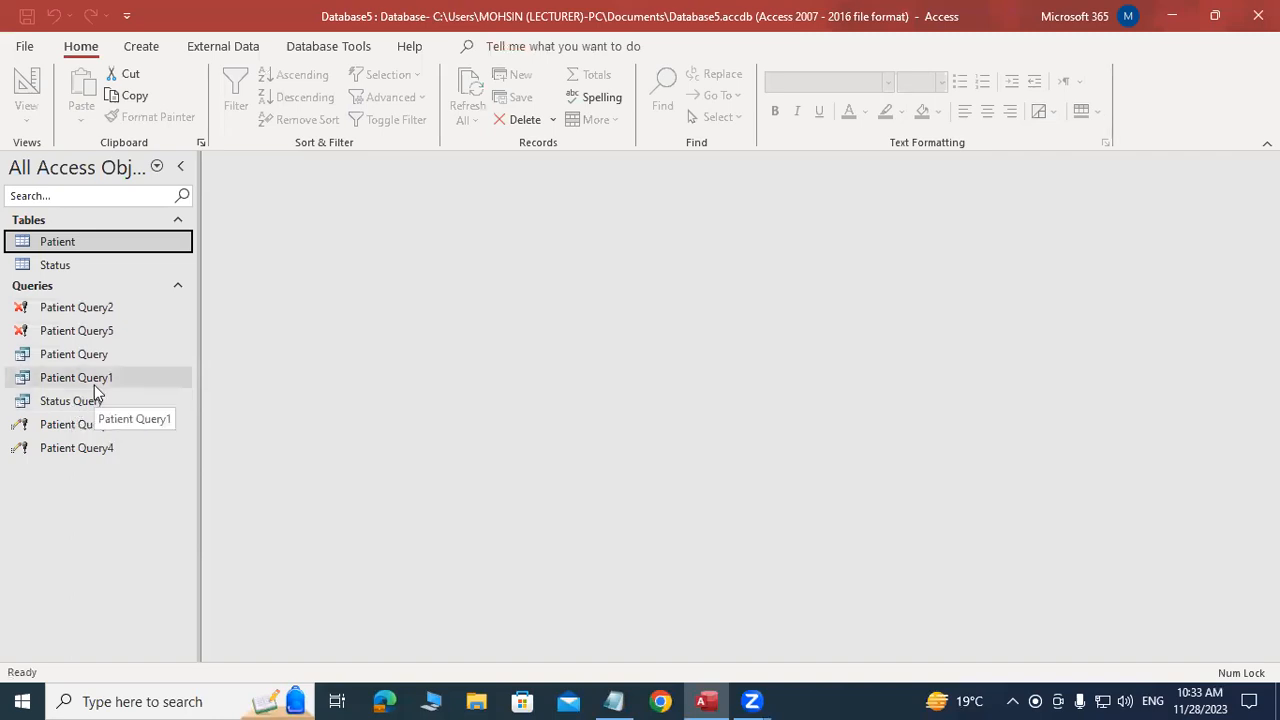
# Run the Patient Query5 delete query to remove the discharged patients, and open the Patient table to check the remaining records
pyautogui.doubleClick(70, 331)
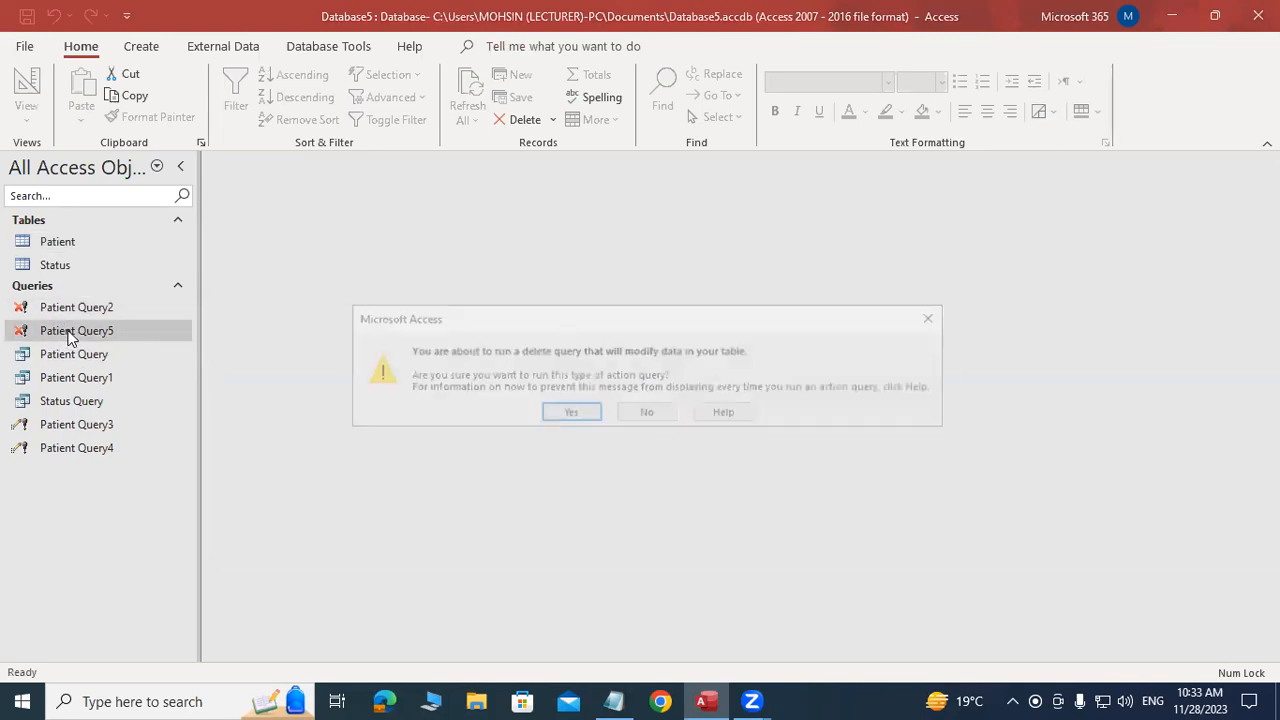
pyautogui.click(564, 412)
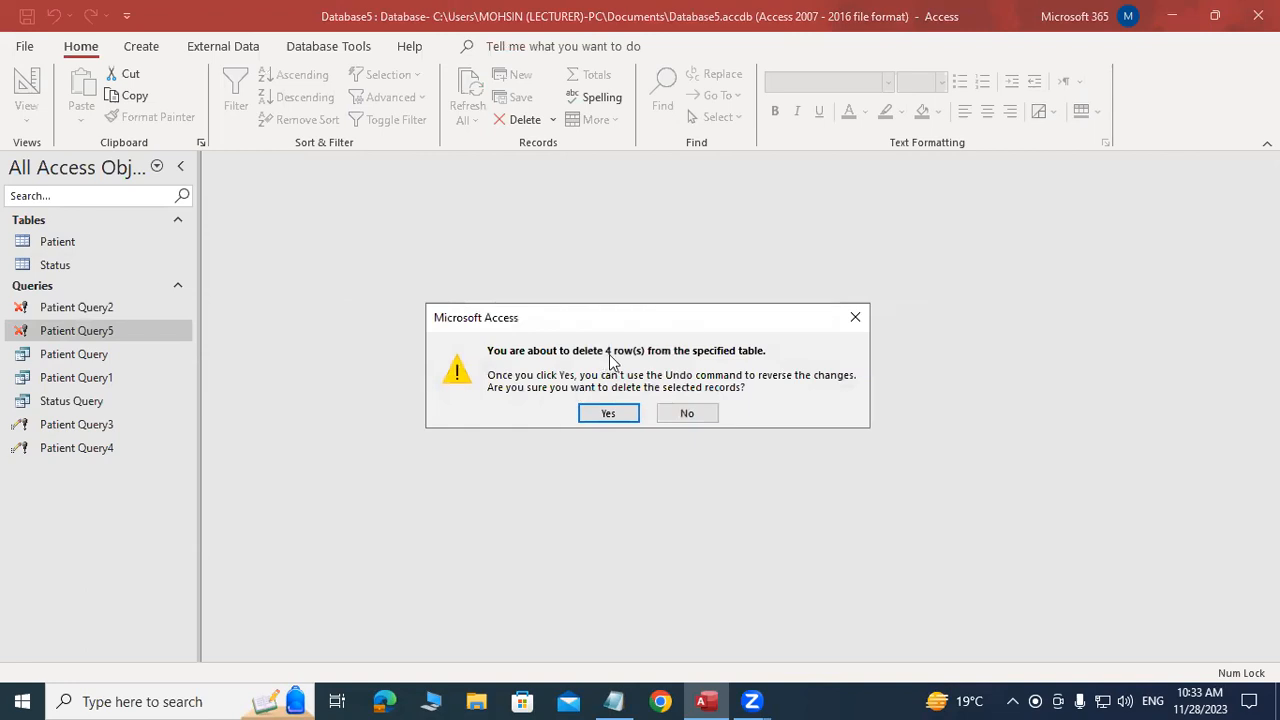
pyautogui.click(608, 410)
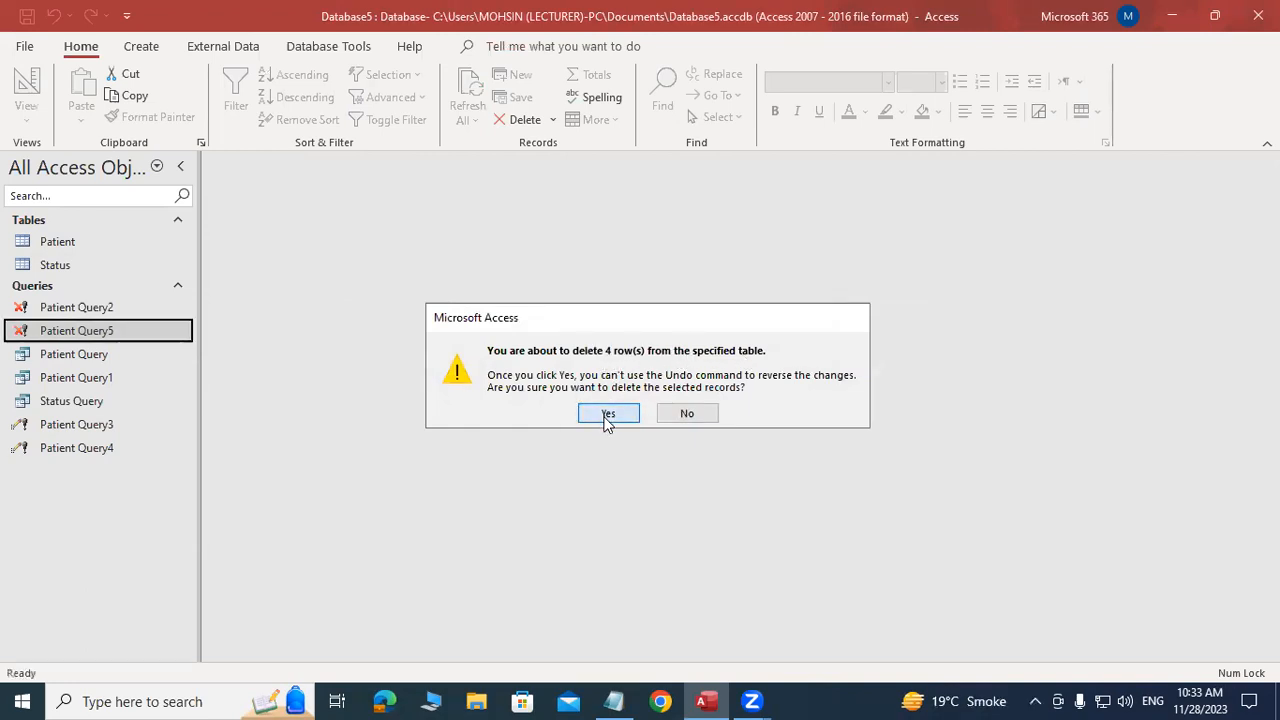
pyautogui.doubleClick(75, 242)
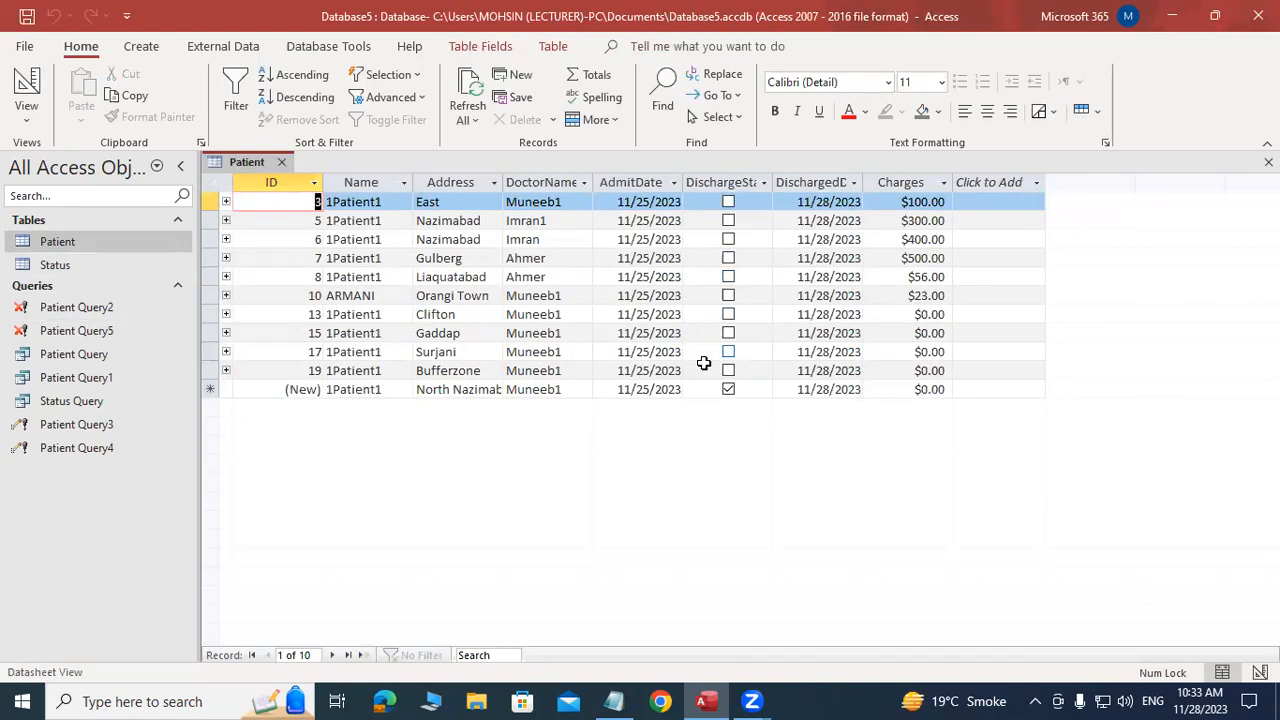
# Switch to Notepad and review tasks b and c, on deleting discharged patients and updating a particular patient's prescription
pyautogui.click(614, 700)
pyautogui.moveTo(8, 238); pyautogui.dragTo(658, 243)
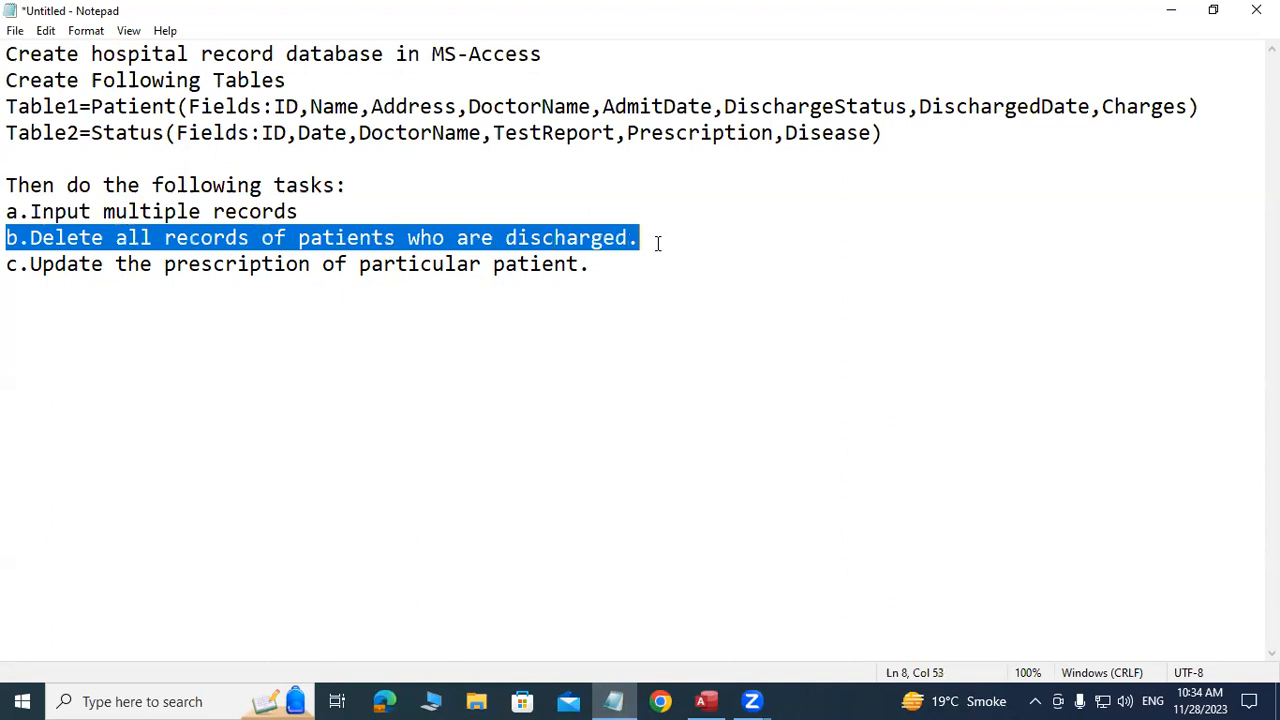
pyautogui.click(499, 343)
pyautogui.moveTo(9, 262); pyautogui.dragTo(601, 268)
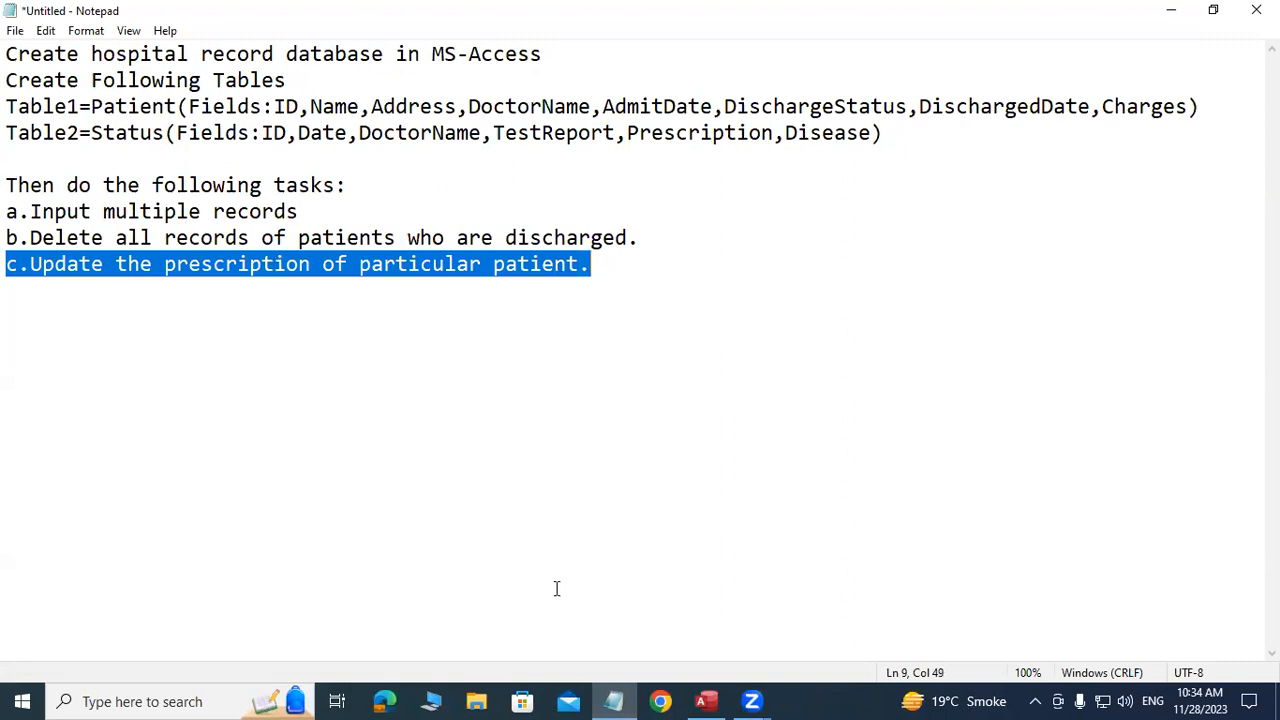
# Back in Access, close the Patient table and start a simple wizard query with all Patient fields plus Prescription from Status
pyautogui.click(703, 701)
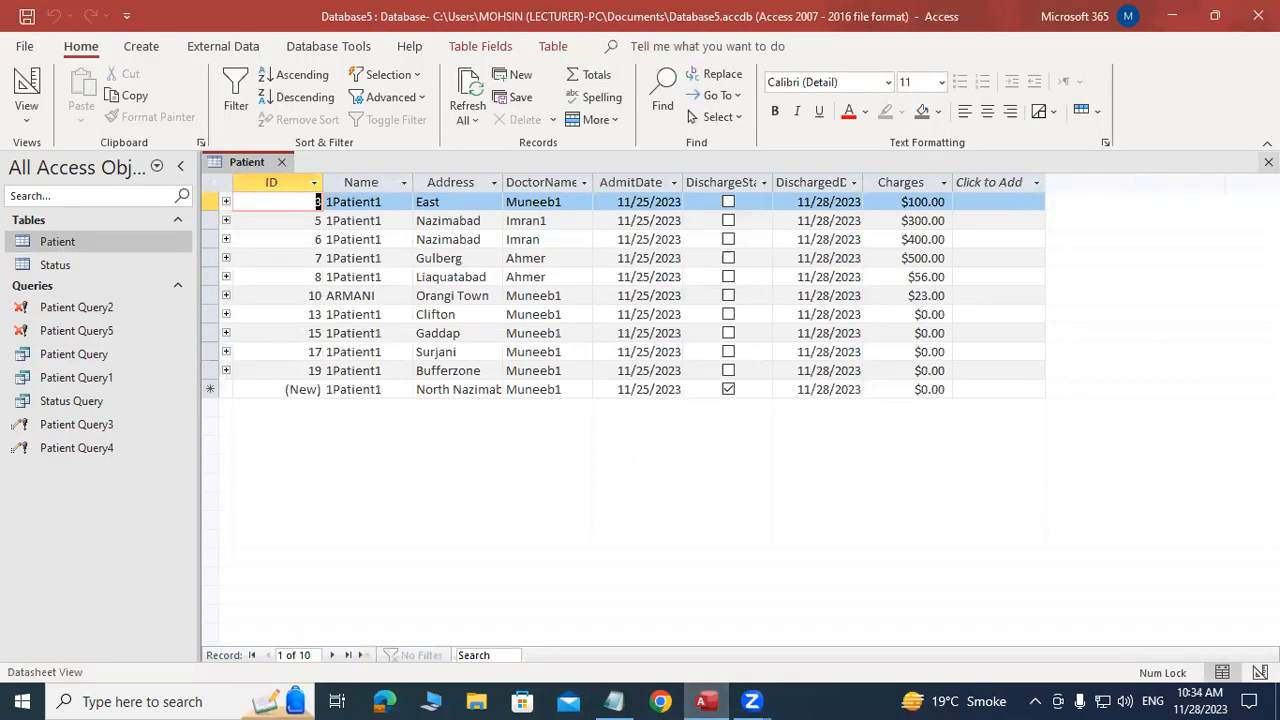
pyautogui.click(1268, 161)
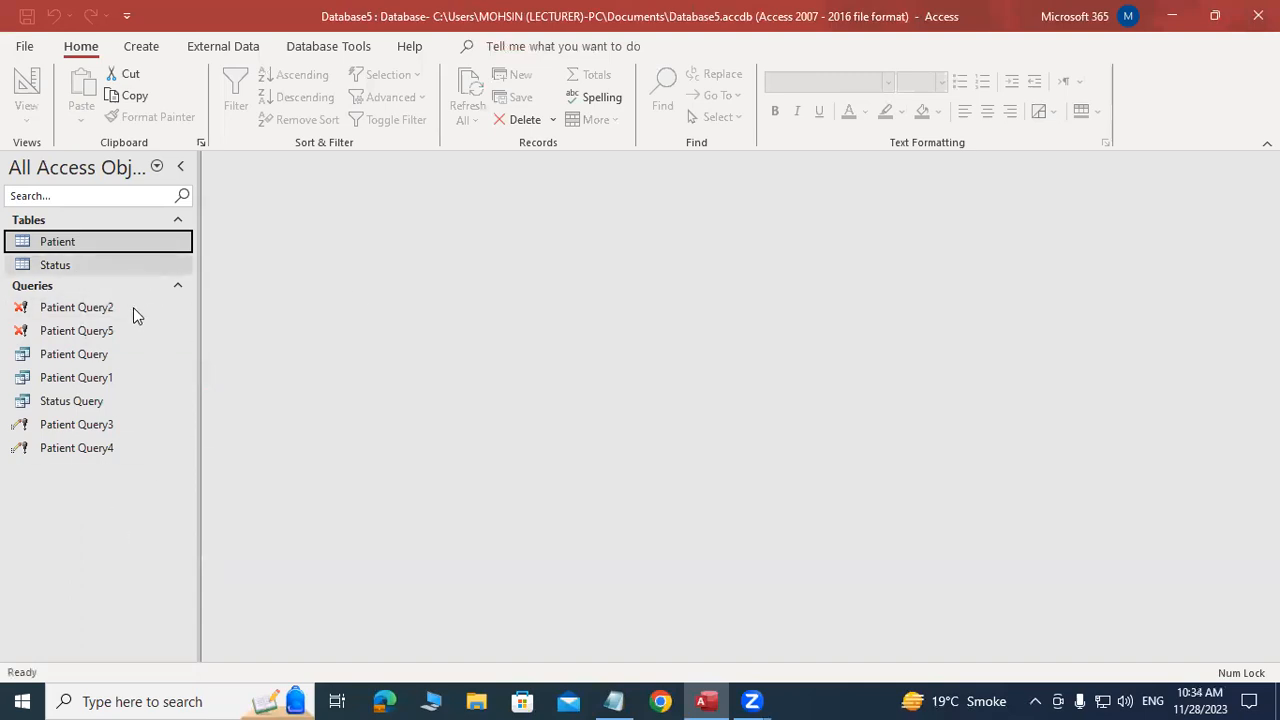
pyautogui.click(142, 47)
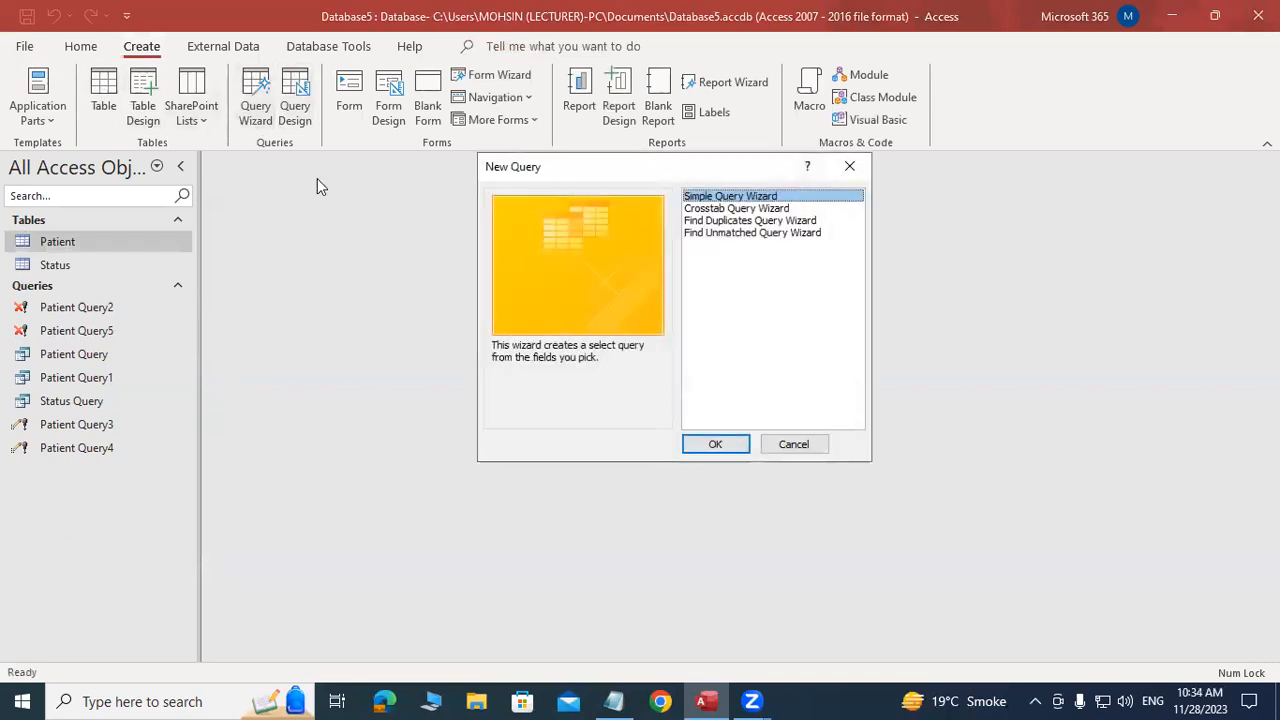
pyautogui.click(716, 445)
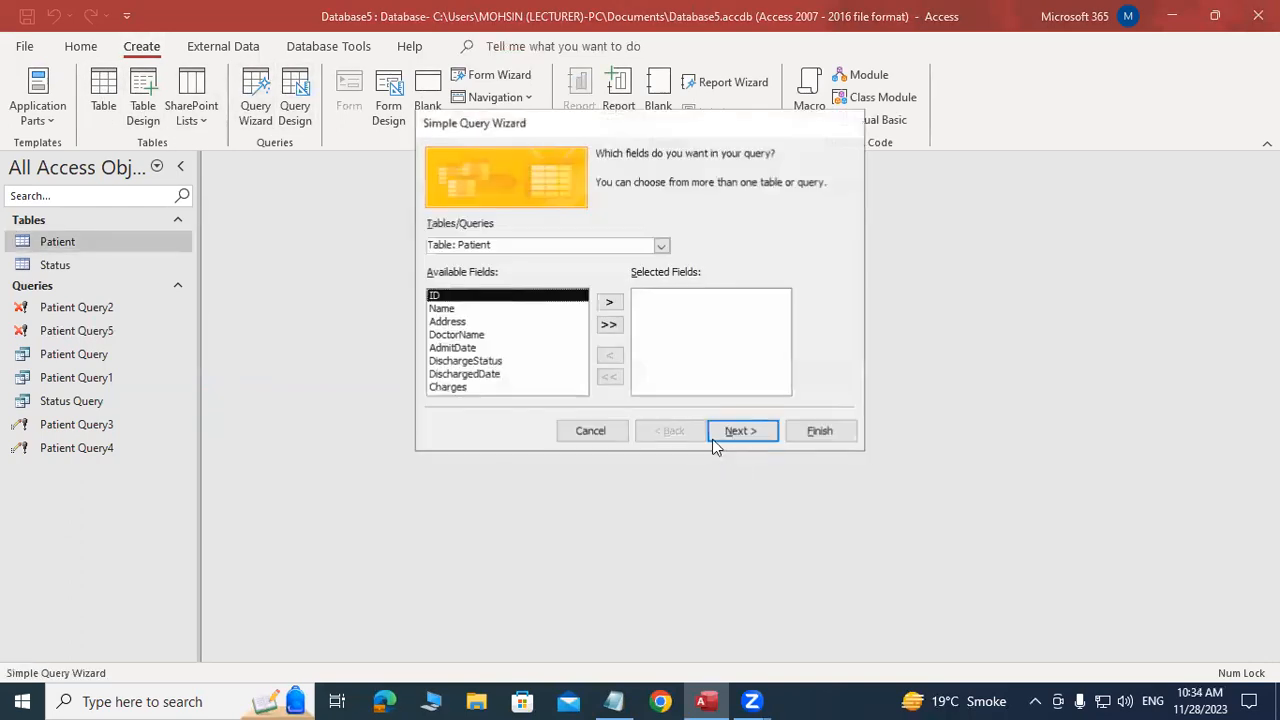
pyautogui.click(608, 327)
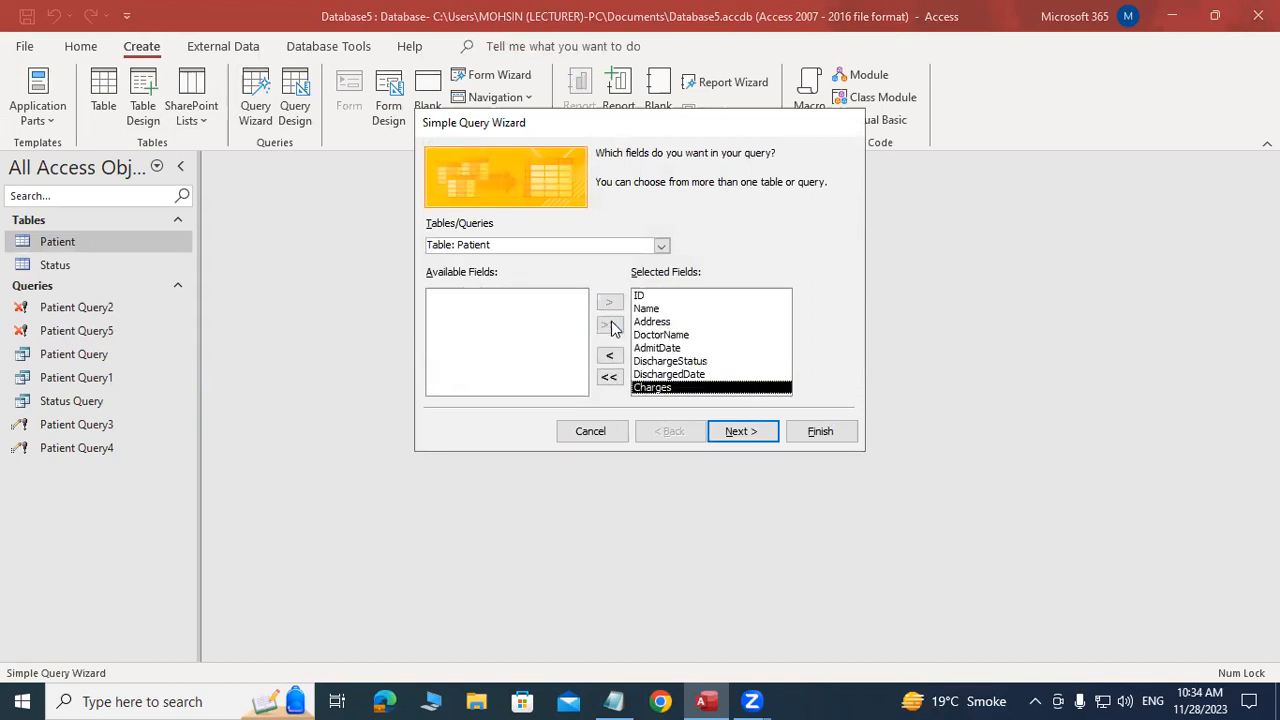
pyautogui.click(661, 245)
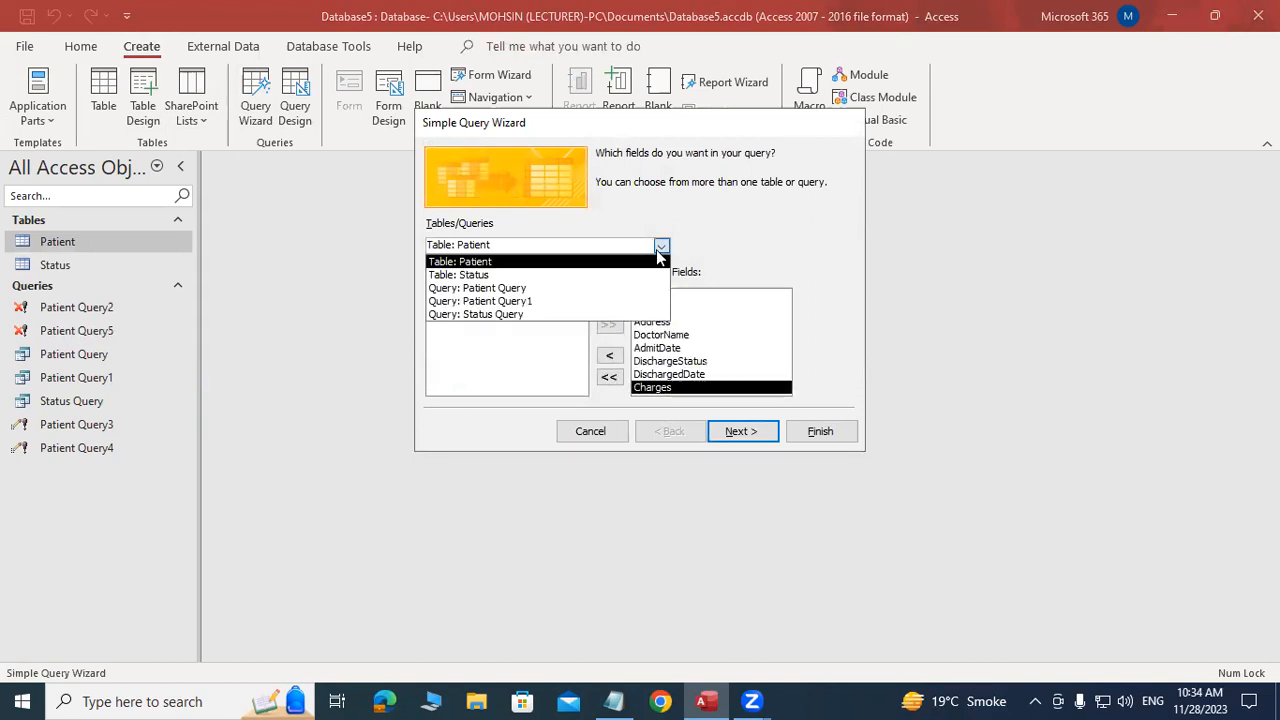
pyautogui.click(585, 275)
pyautogui.click(463, 348)
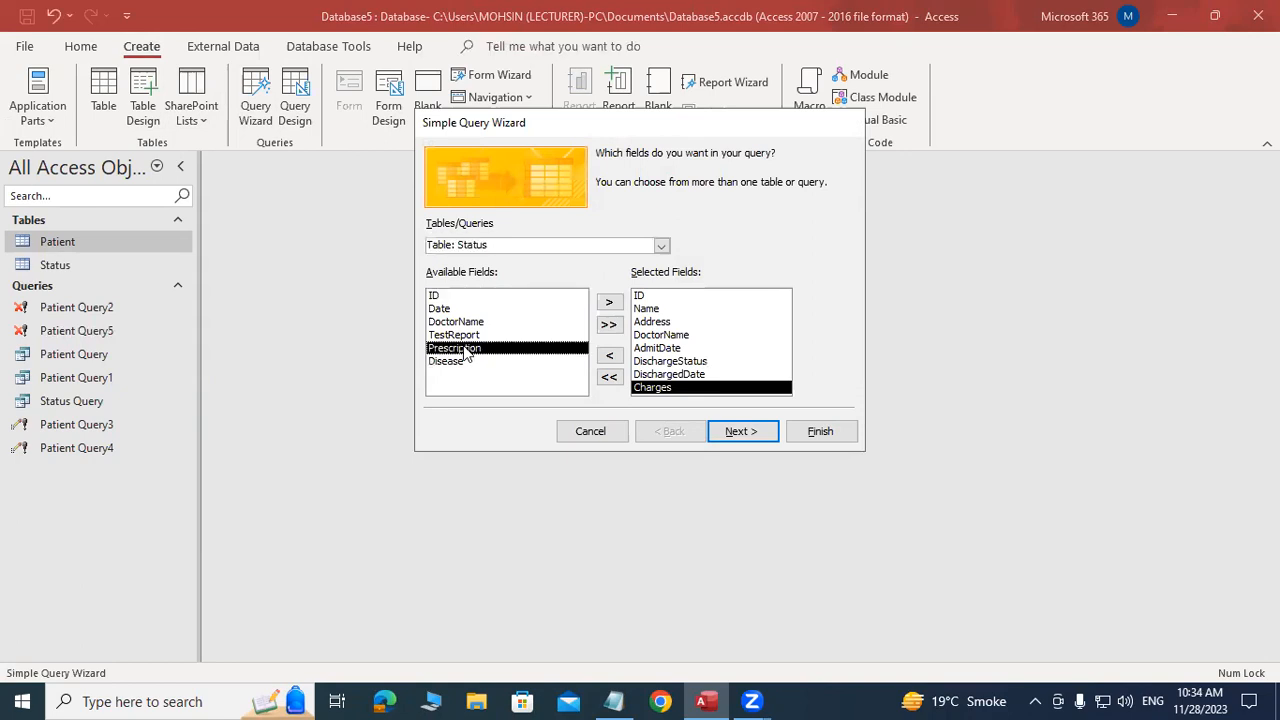
pyautogui.click(611, 306)
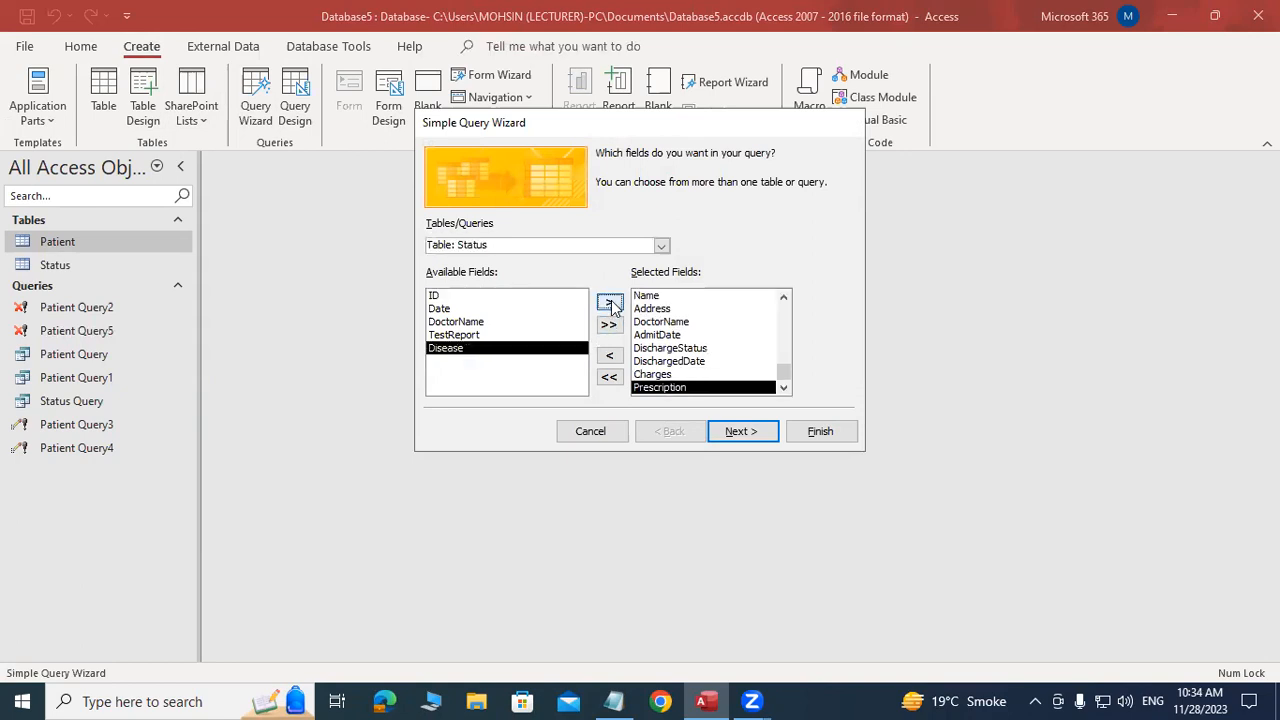
# Finish the wizard as a detail query titled Patient Query6, opening it for design modification
pyautogui.click(729, 431)
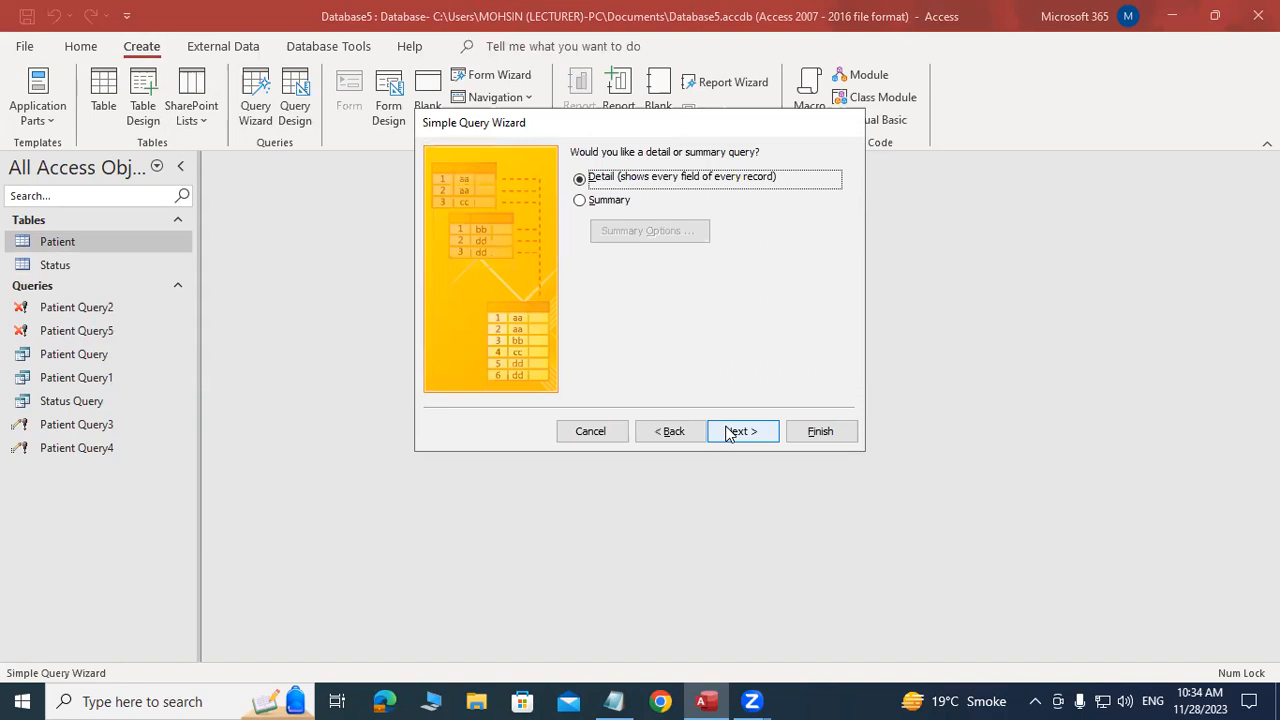
pyautogui.click(729, 431)
pyautogui.click(598, 332)
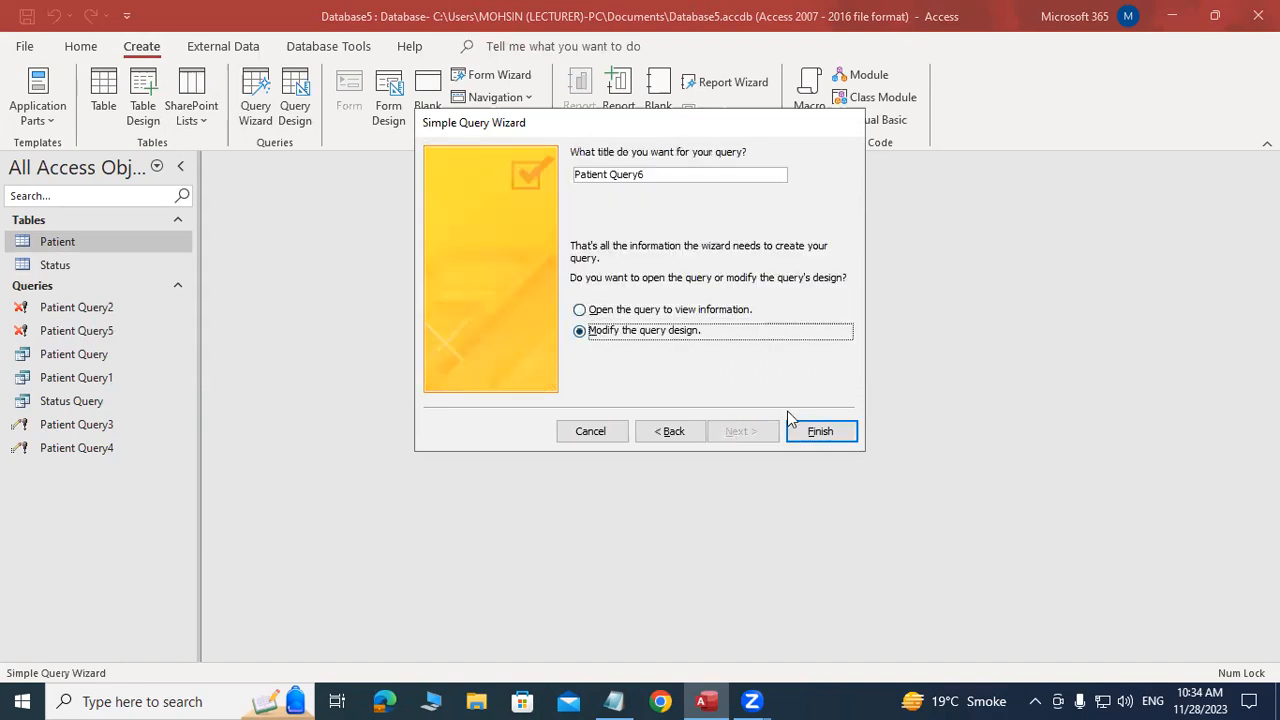
pyautogui.click(816, 431)
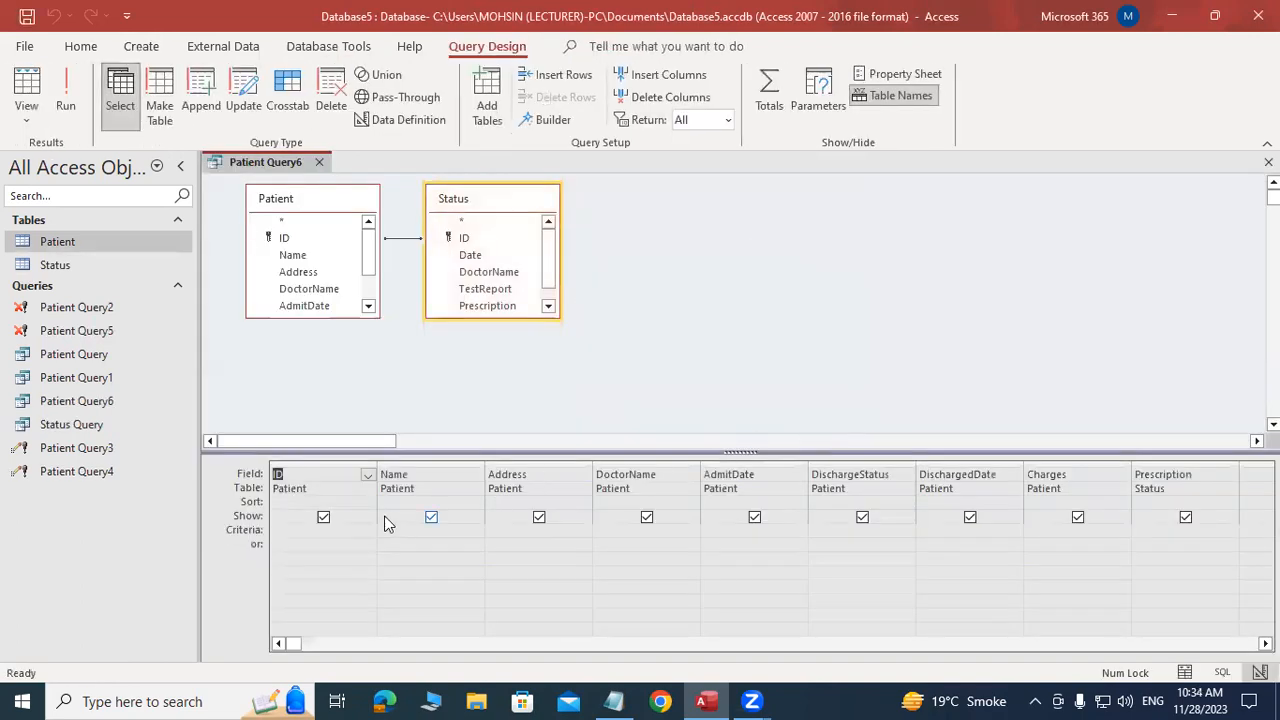
# Add the parameter criterion [Enter Patient Id?] to the ID field and convert the query to an update query
pyautogui.click(288, 530)
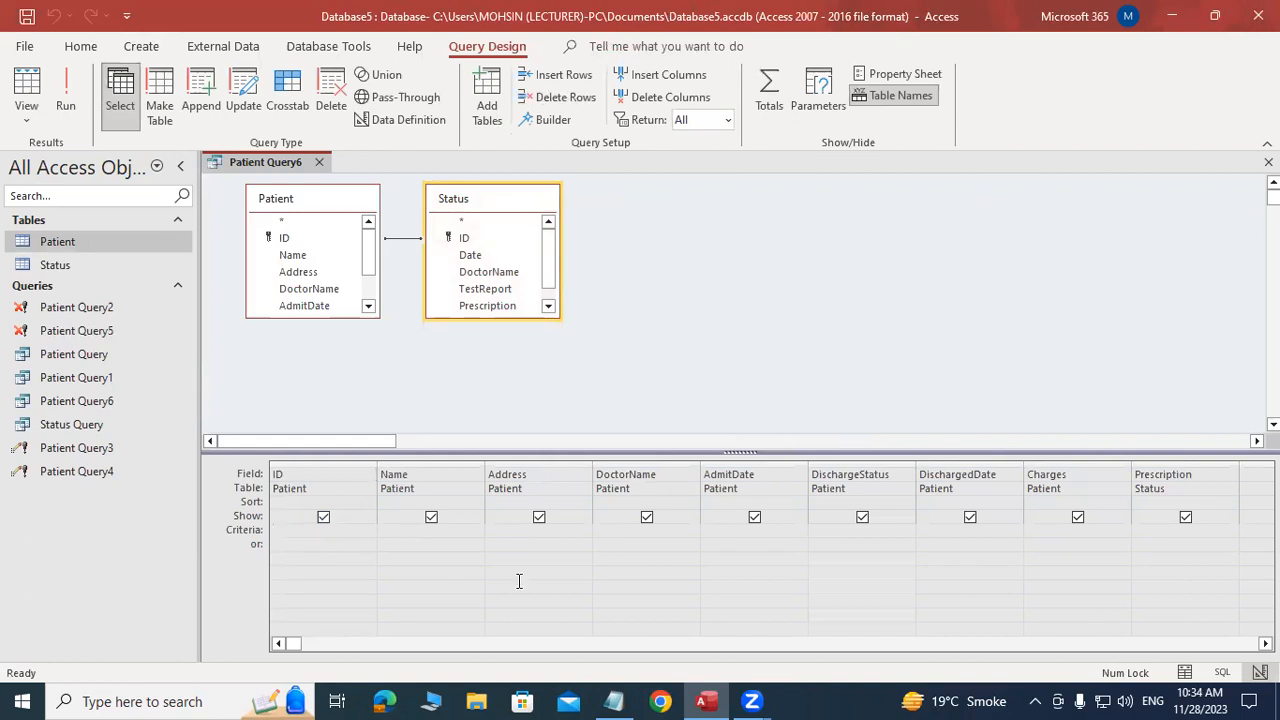
pyautogui.write('[Enter Pati')
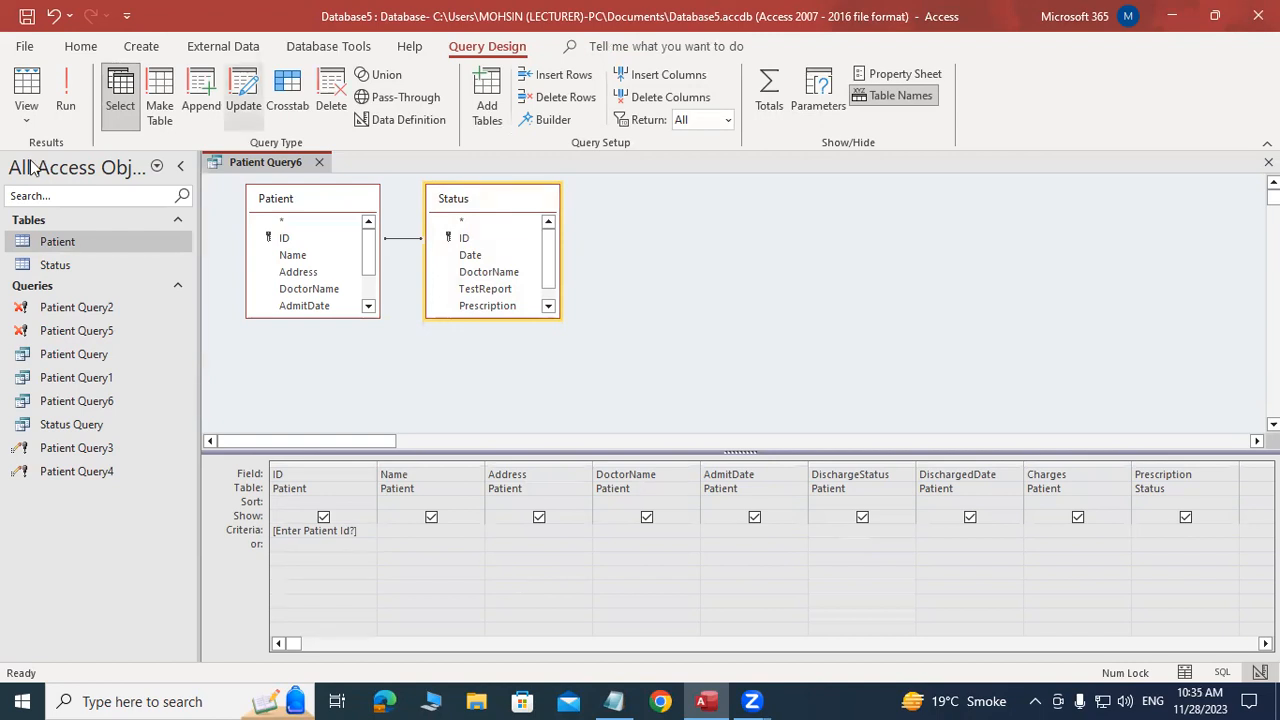
pyautogui.click(243, 102)
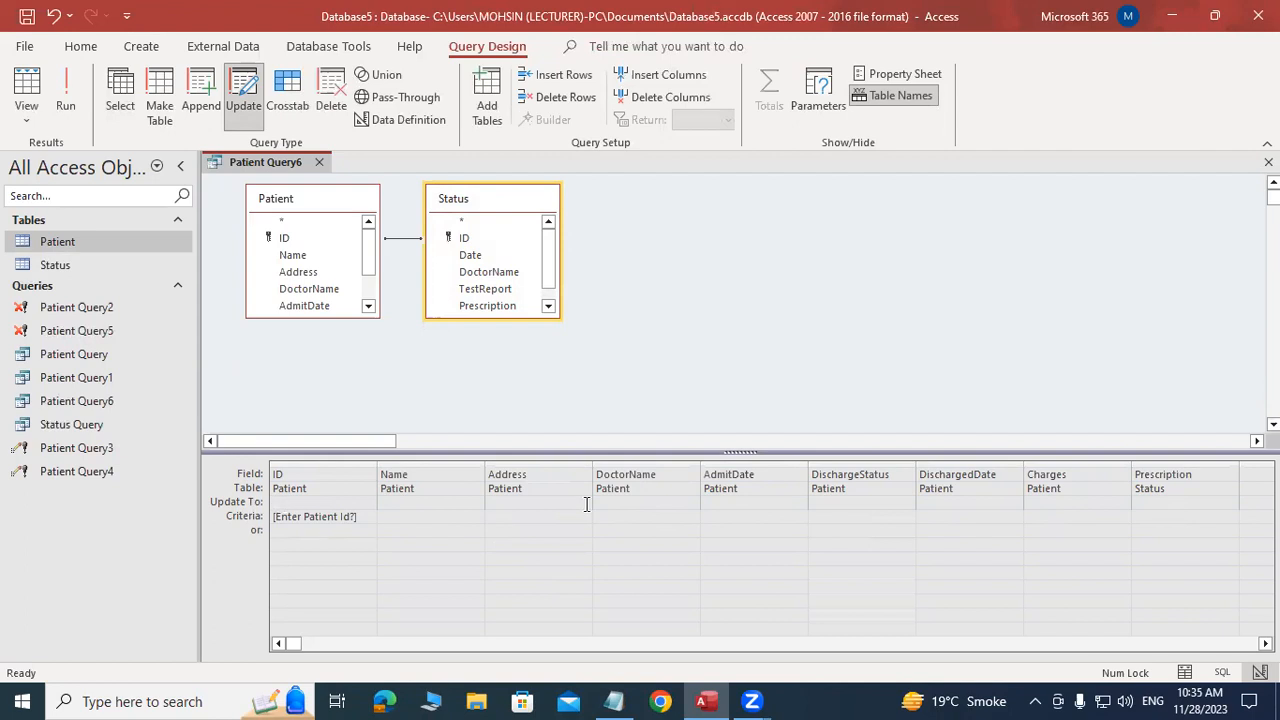
# Set the Prescription field to update to "Prescription UPDATED", and close the query with its design changes saved
pyautogui.click(1146, 503)
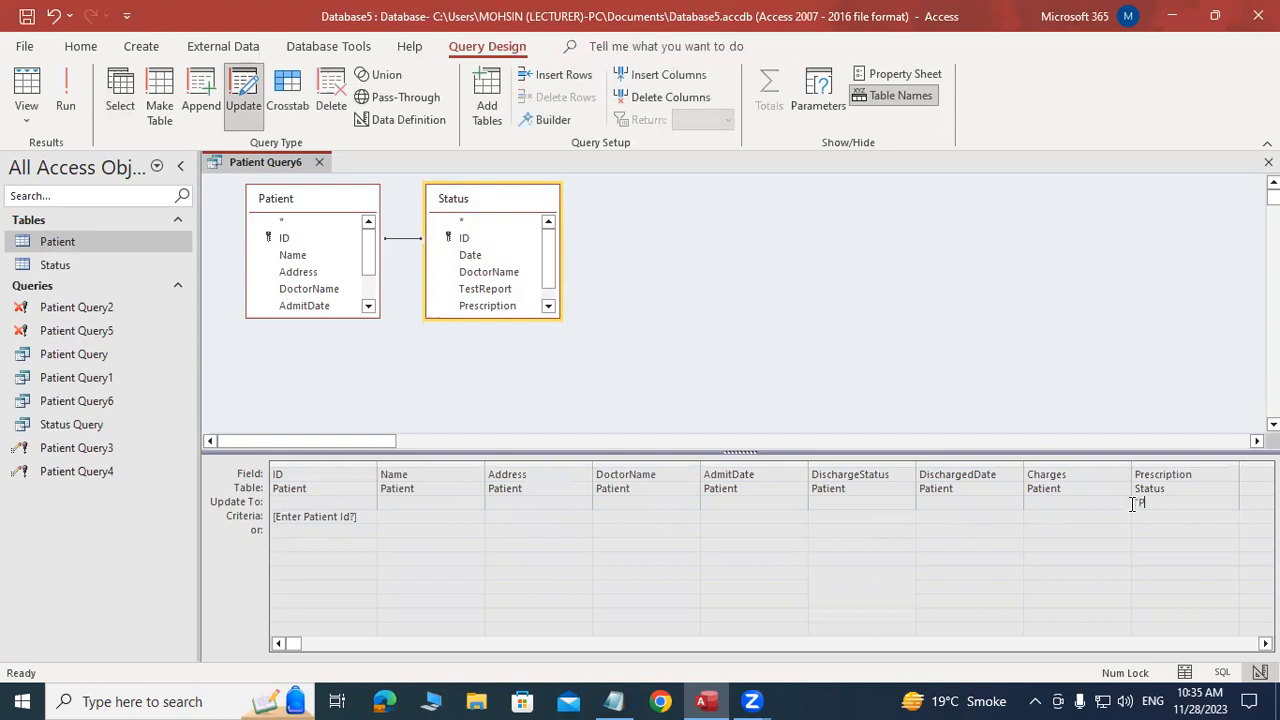
pyautogui.write('PrescriptionUpdat')
pyautogui.press('BackSpace')
pyautogui.press('BackSpace')
pyautogui.press('BackSpace')
pyautogui.press('capslock')
pyautogui.write('DATED')
pyautogui.click(1144, 518)
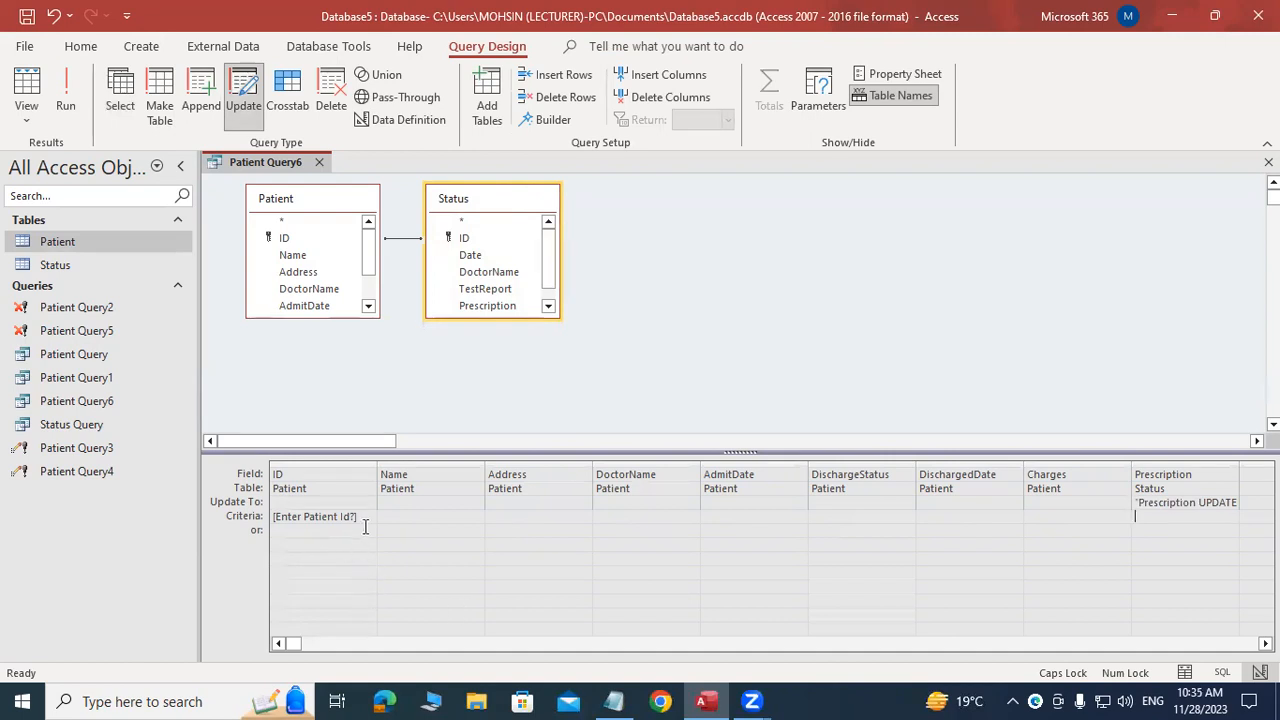
pyautogui.click(1268, 162)
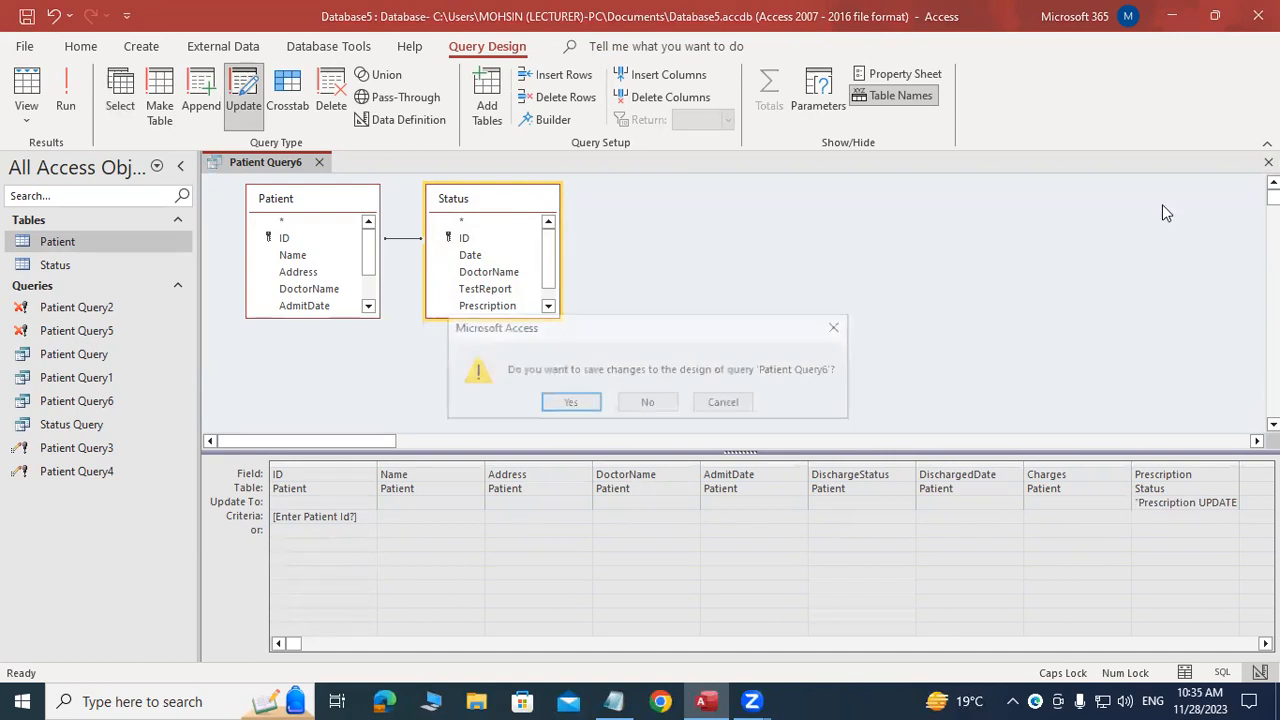
pyautogui.click(569, 404)
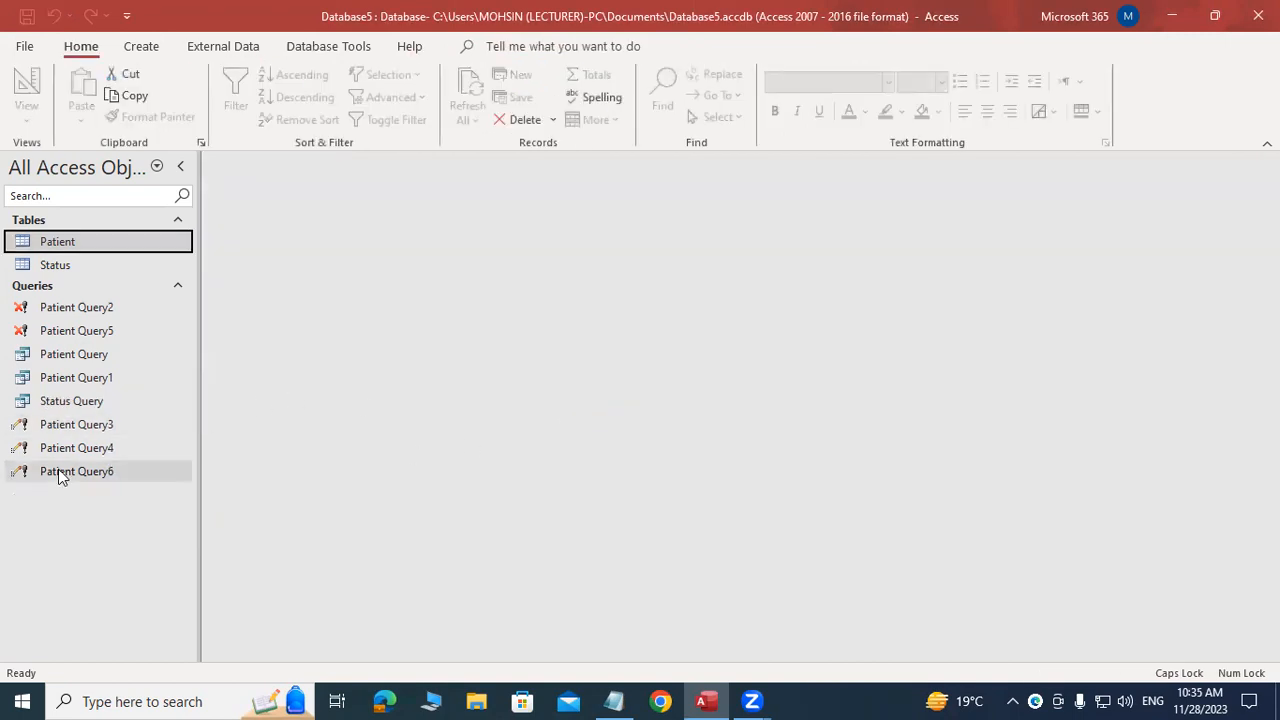
# Open the Status table and widen its Prescription column
pyautogui.doubleClick(57, 267)
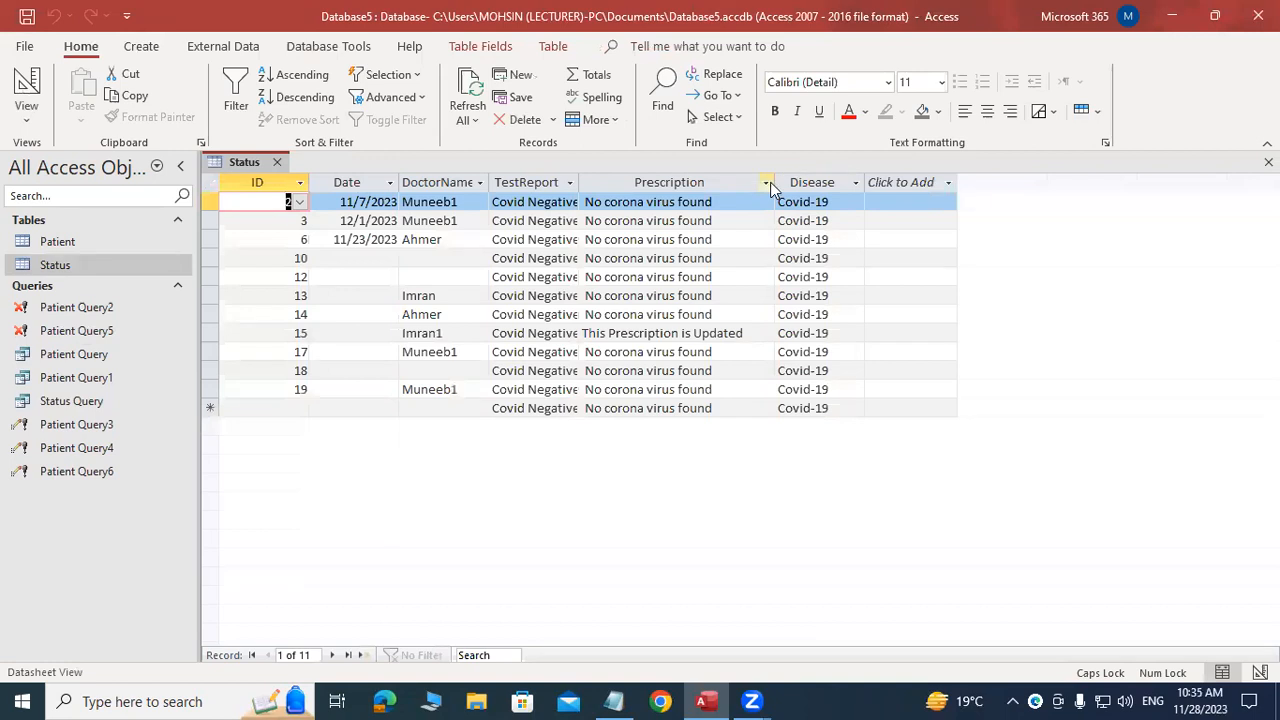
pyautogui.moveTo(770, 186); pyautogui.dragTo(873, 186)
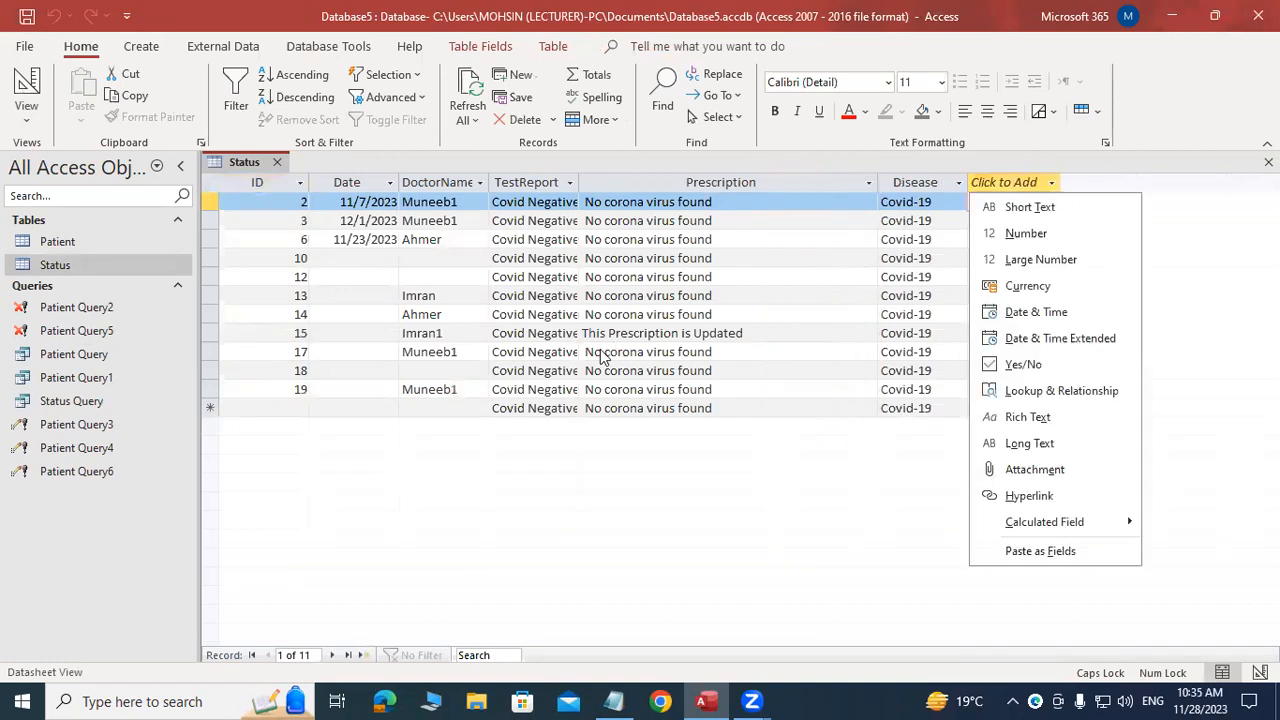
pyautogui.press('Escape')
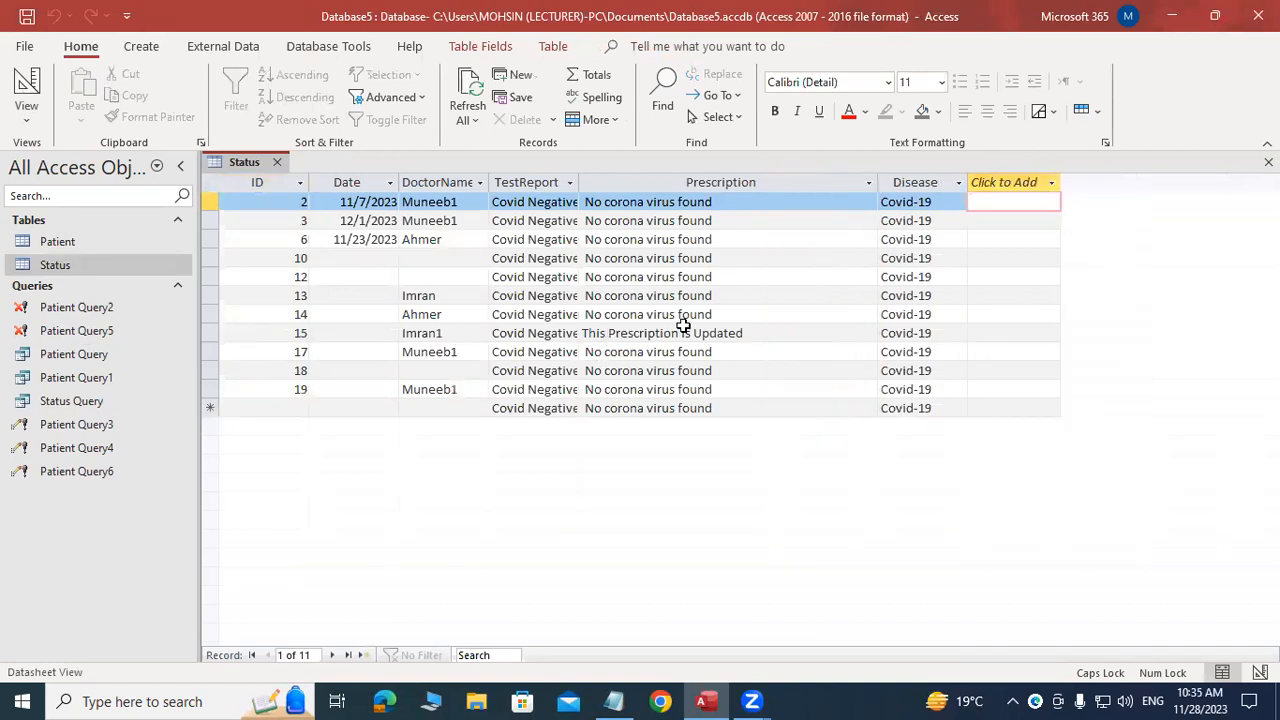
# Replace the Prescription of the Status record with ID 15 with No, and close the table with its layout changes saved
pyautogui.moveTo(755, 332); pyautogui.dragTo(511, 330)
pyautogui.press('capslock')
pyautogui.write('No')
pyautogui.press('Tab')
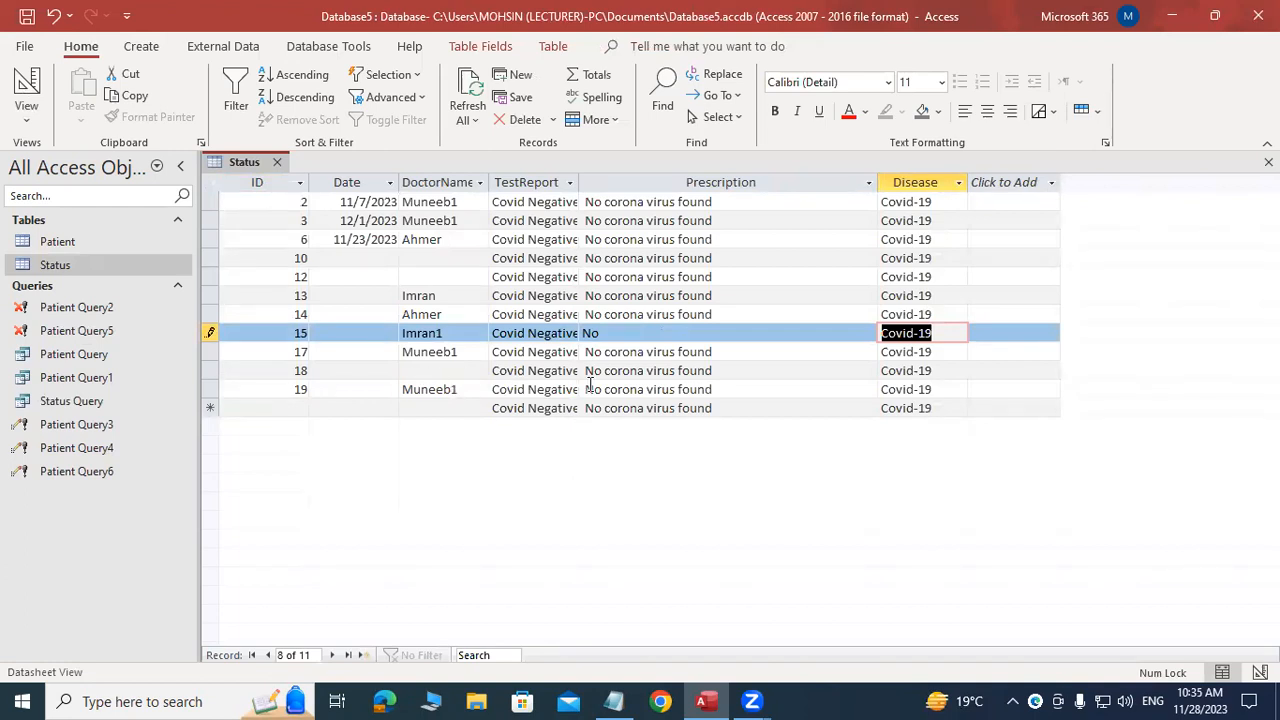
pyautogui.moveTo(590, 385); pyautogui.dragTo(710, 387)
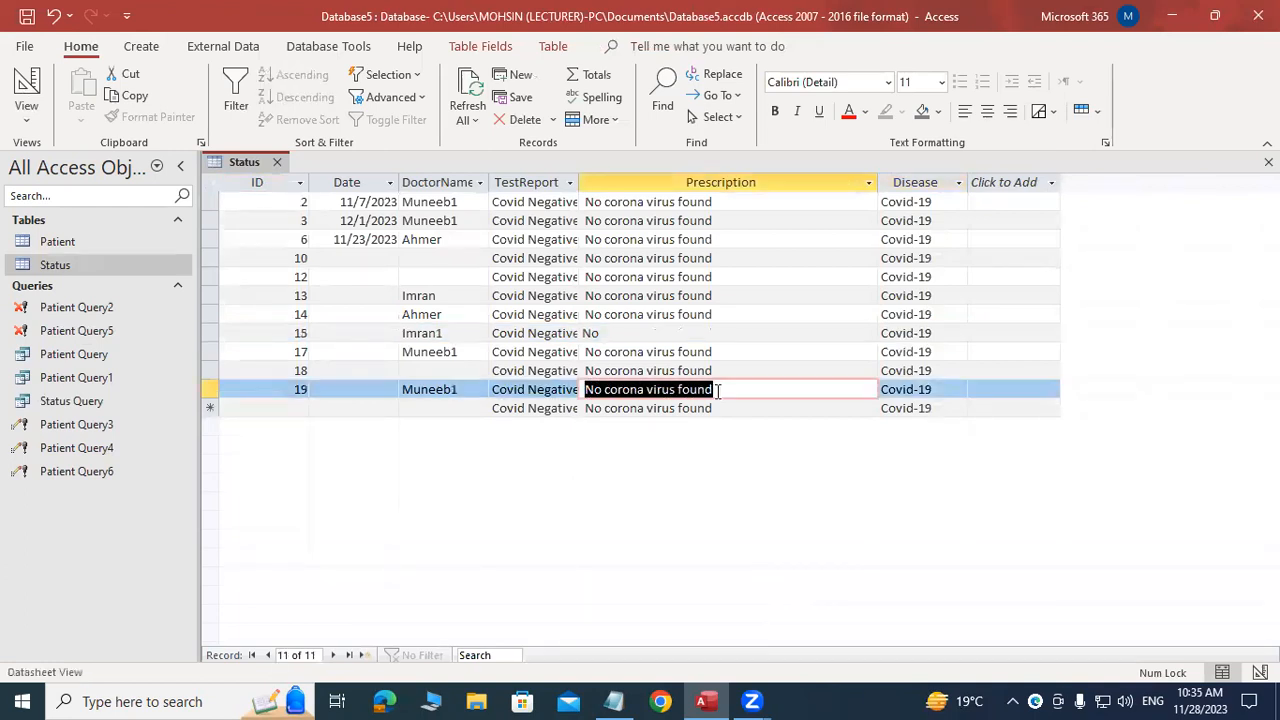
pyautogui.click(1268, 162)
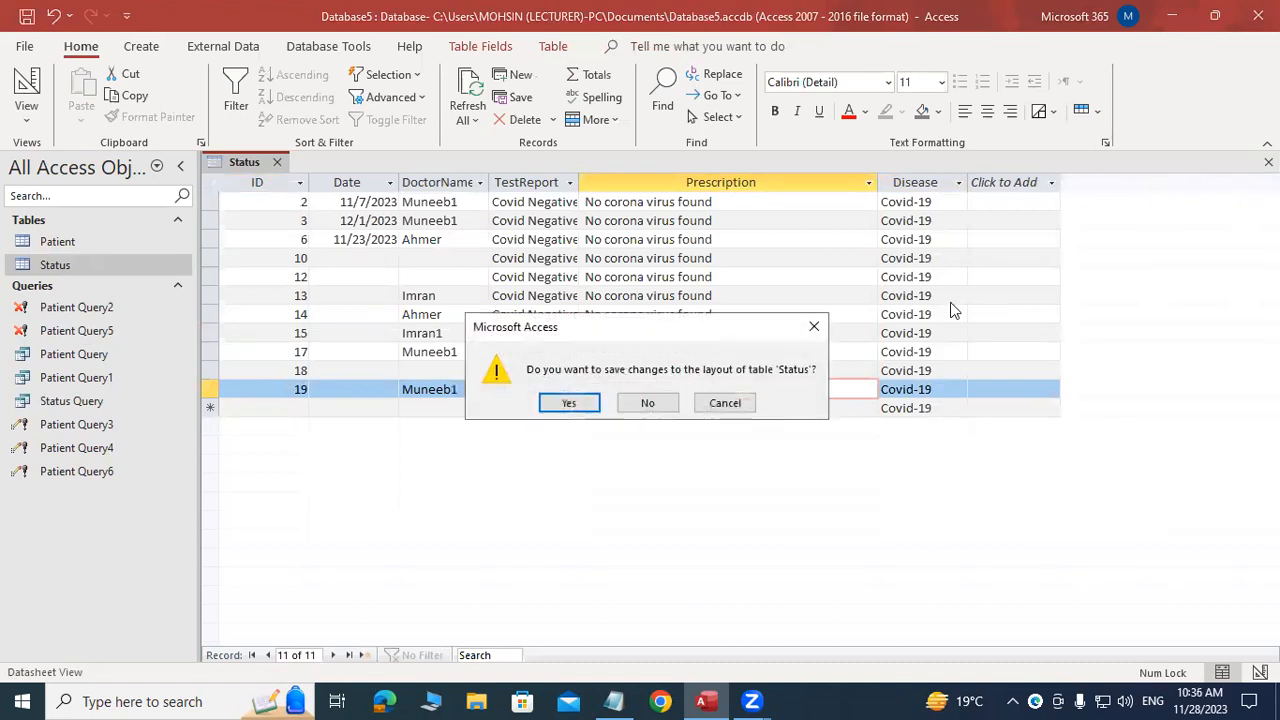
pyautogui.click(566, 402)
# Run the Patient Query6 update query for patient ID 19, accepting the row update
pyautogui.doubleClick(75, 470)
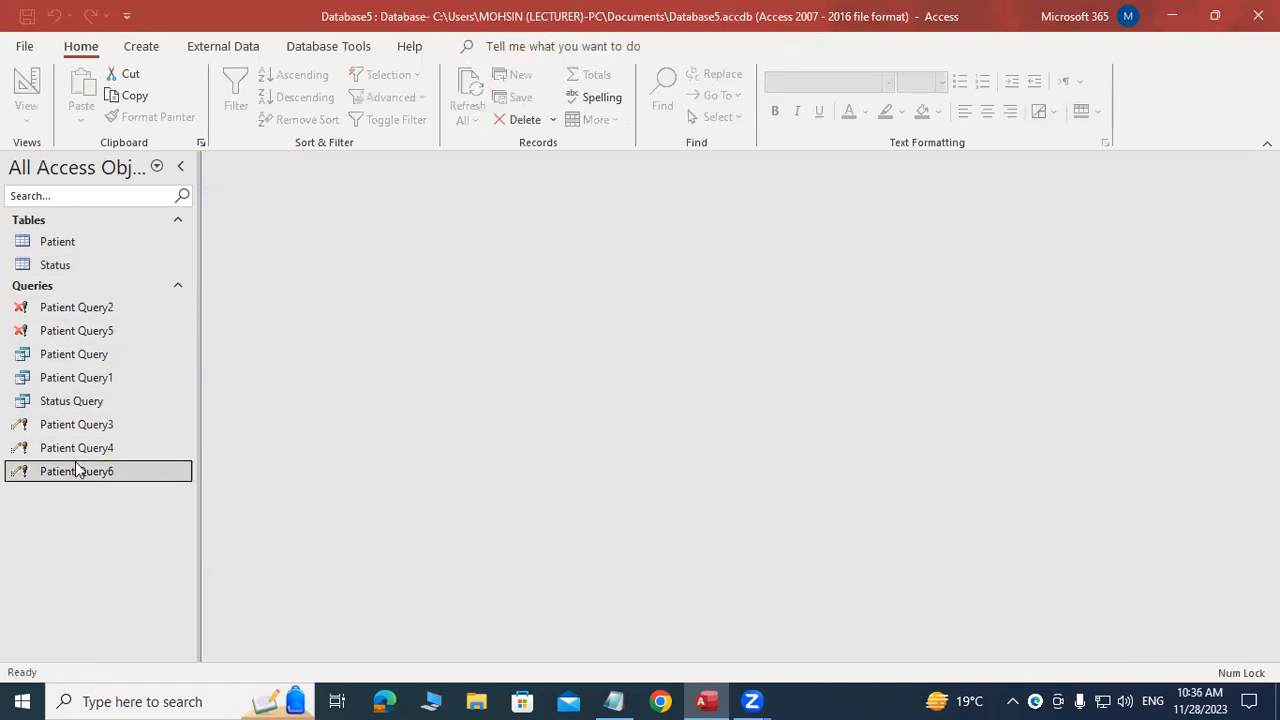
pyautogui.click(570, 414)
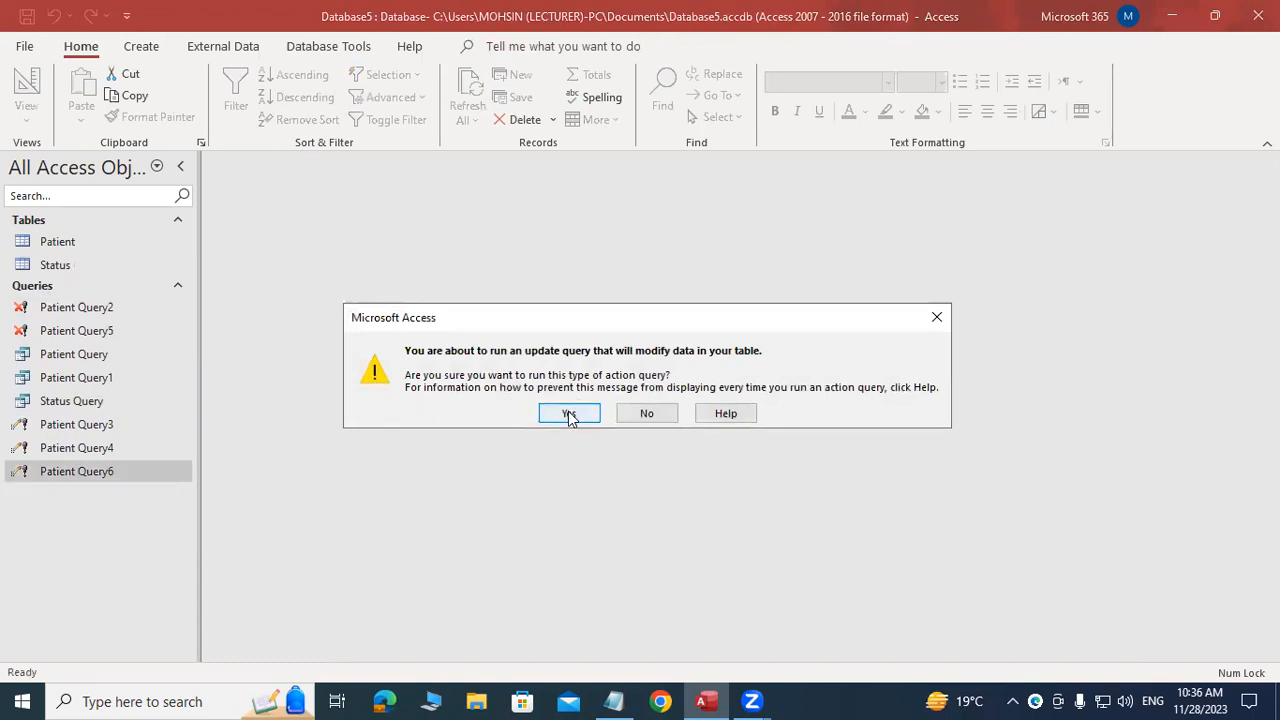
pyautogui.write('10')
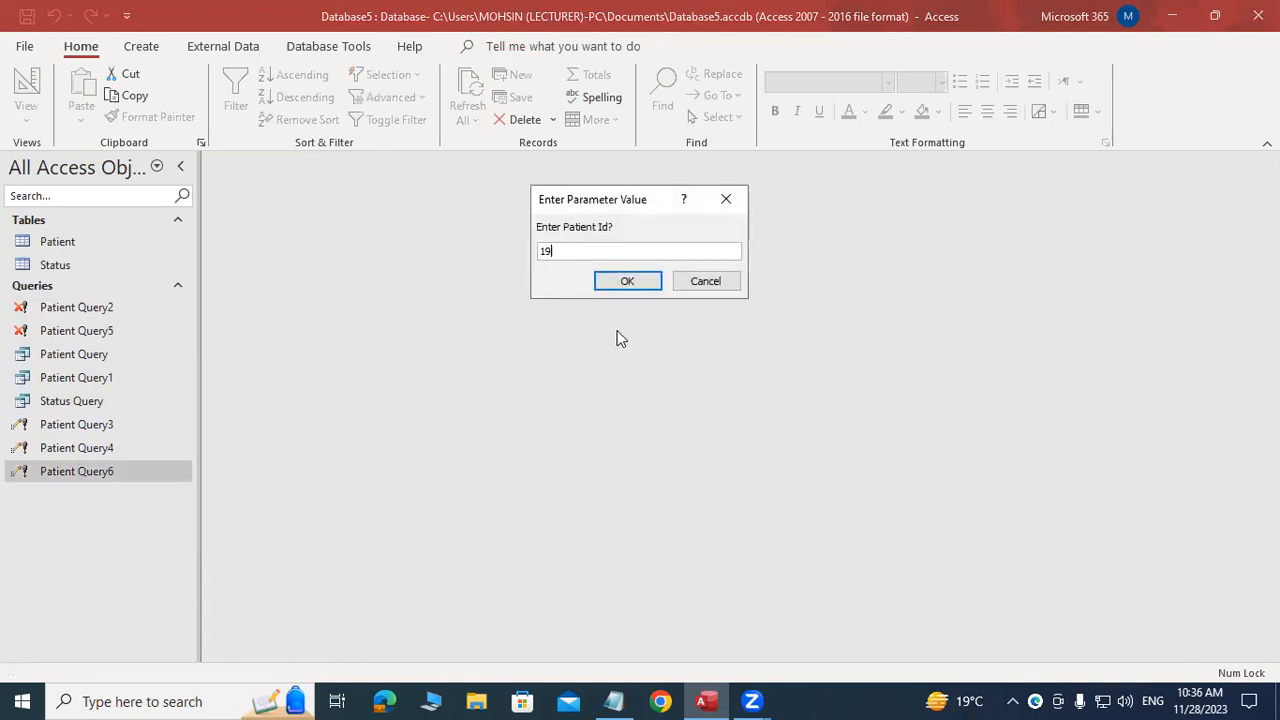
pyautogui.press('Return')
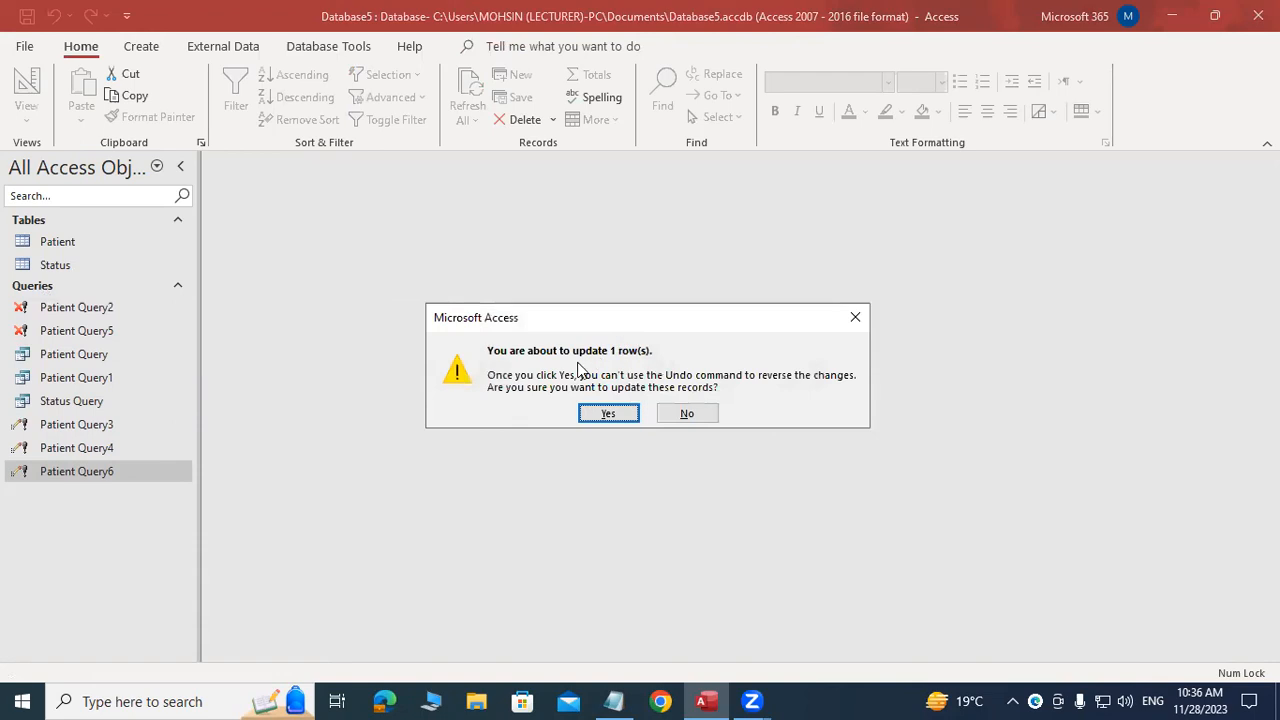
pyautogui.click(620, 415)
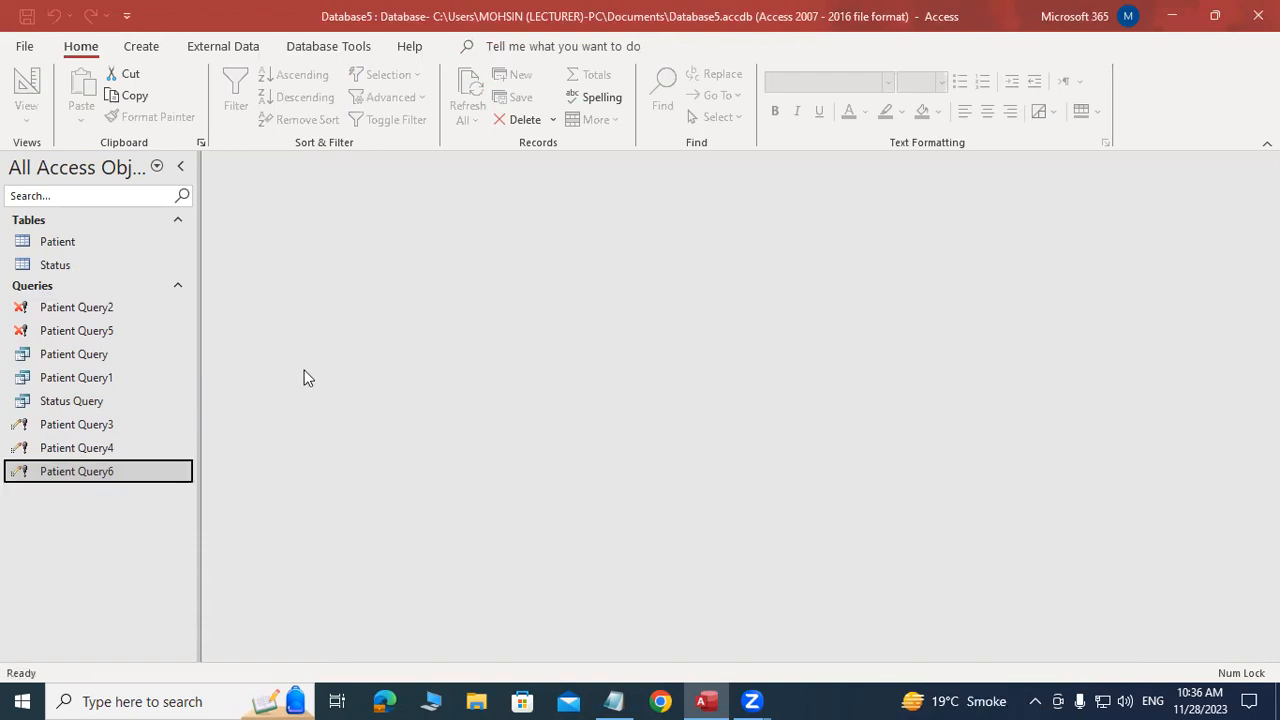
# Open the Status table to check the prescription of record ID 19, and switch to the task list in Notepad
pyautogui.click(62, 264)
pyautogui.doubleClick(62, 264)
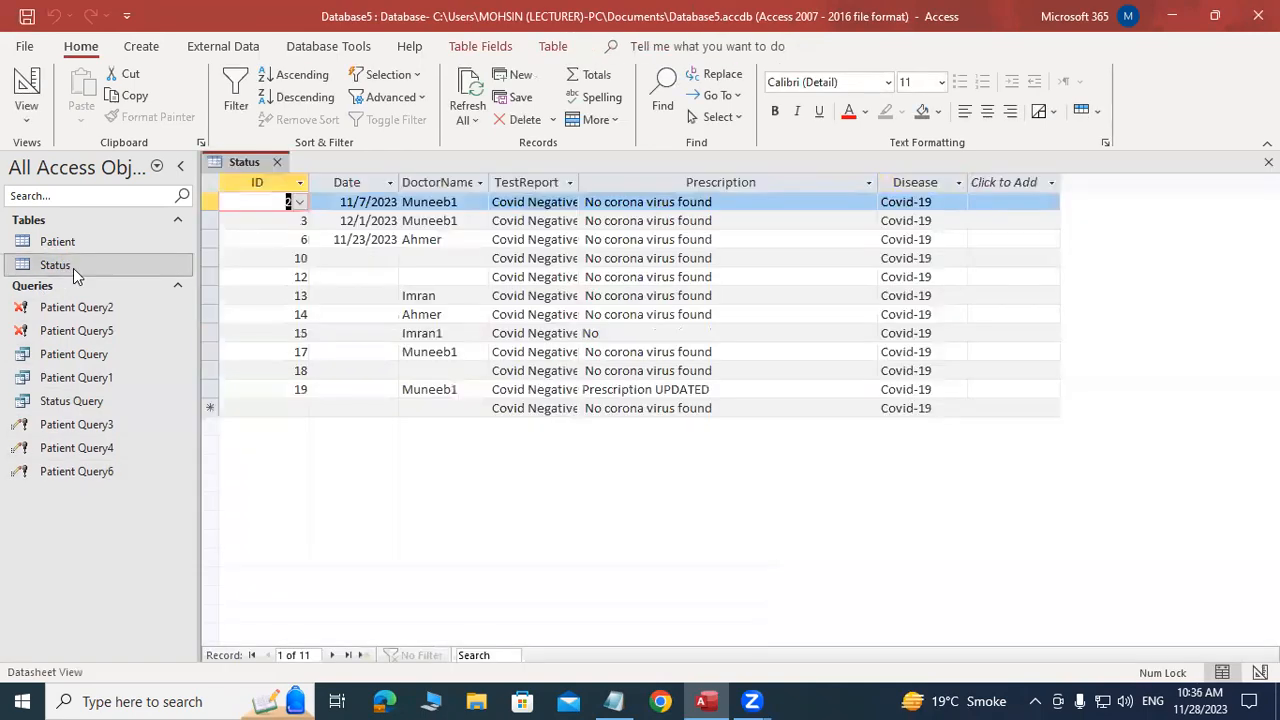
pyautogui.click(580, 389)
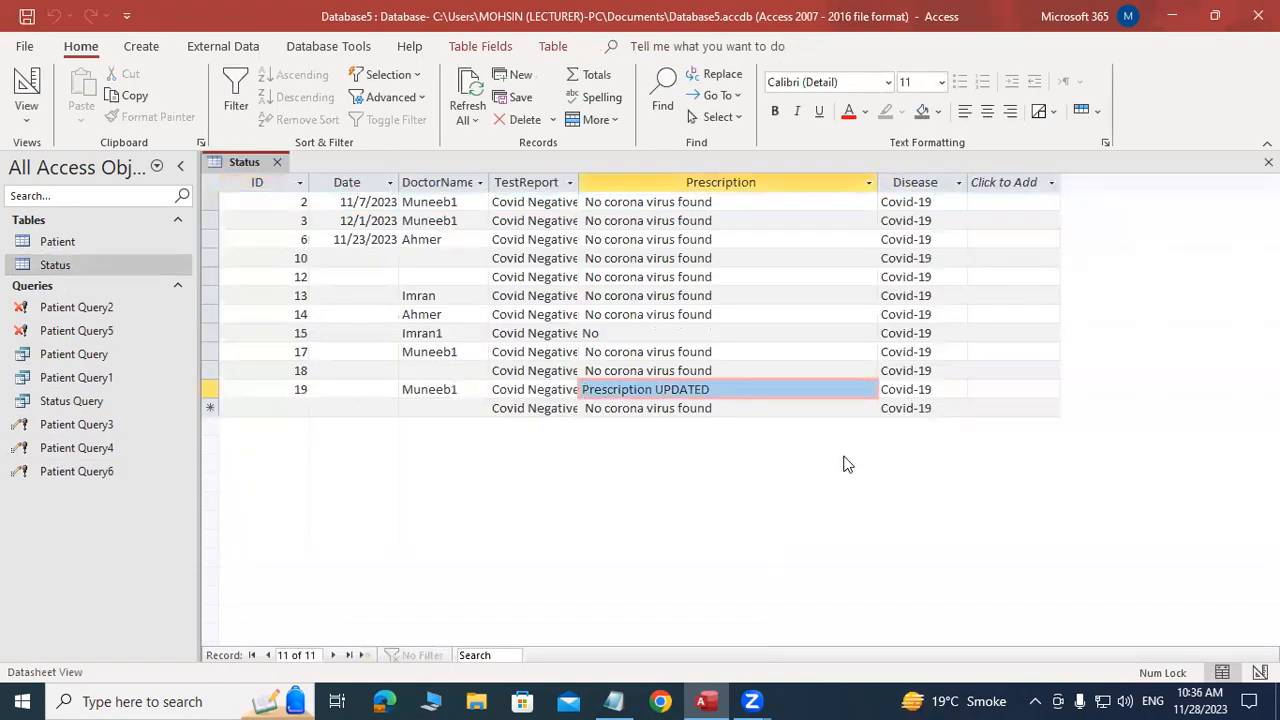
pyautogui.click(614, 701)
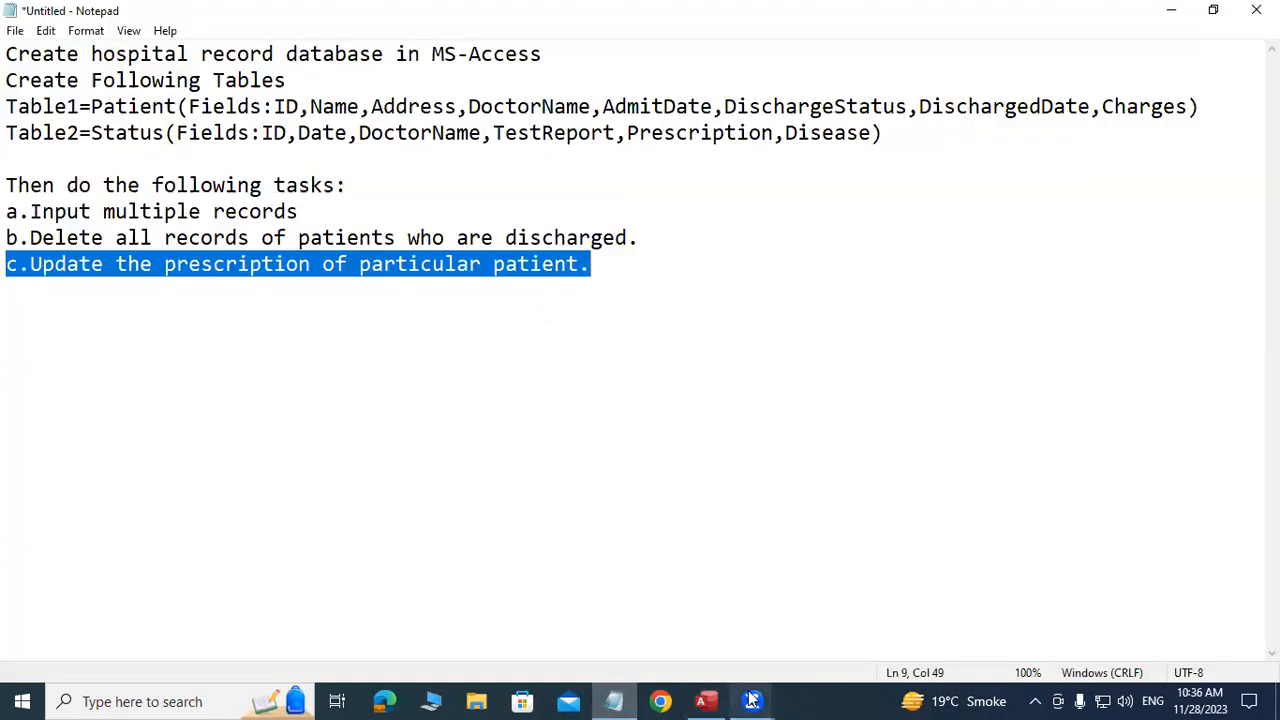
pyautogui.moveTo(752, 701)
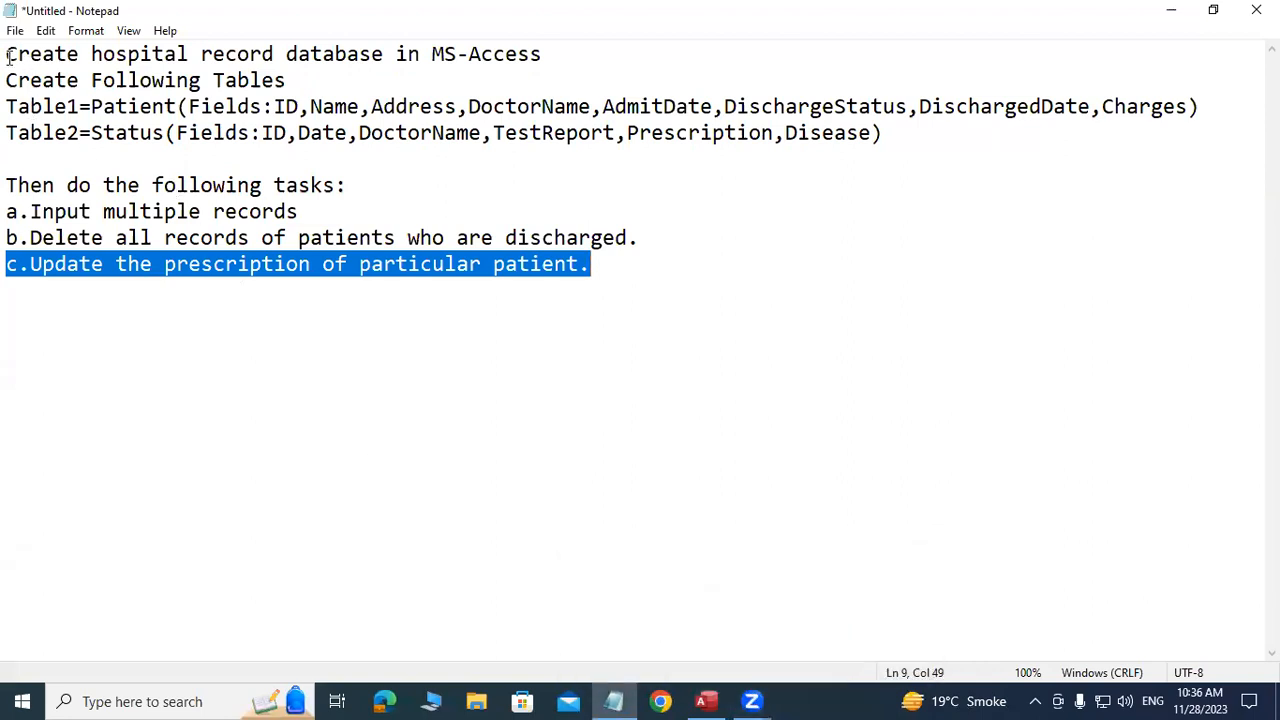
# Review the database title, both table definitions and tasks a to c in the Notepad task list, and switch back to Access
pyautogui.moveTo(91, 55); pyautogui.dragTo(372, 55)
pyautogui.hotkey('shift', 'Right')
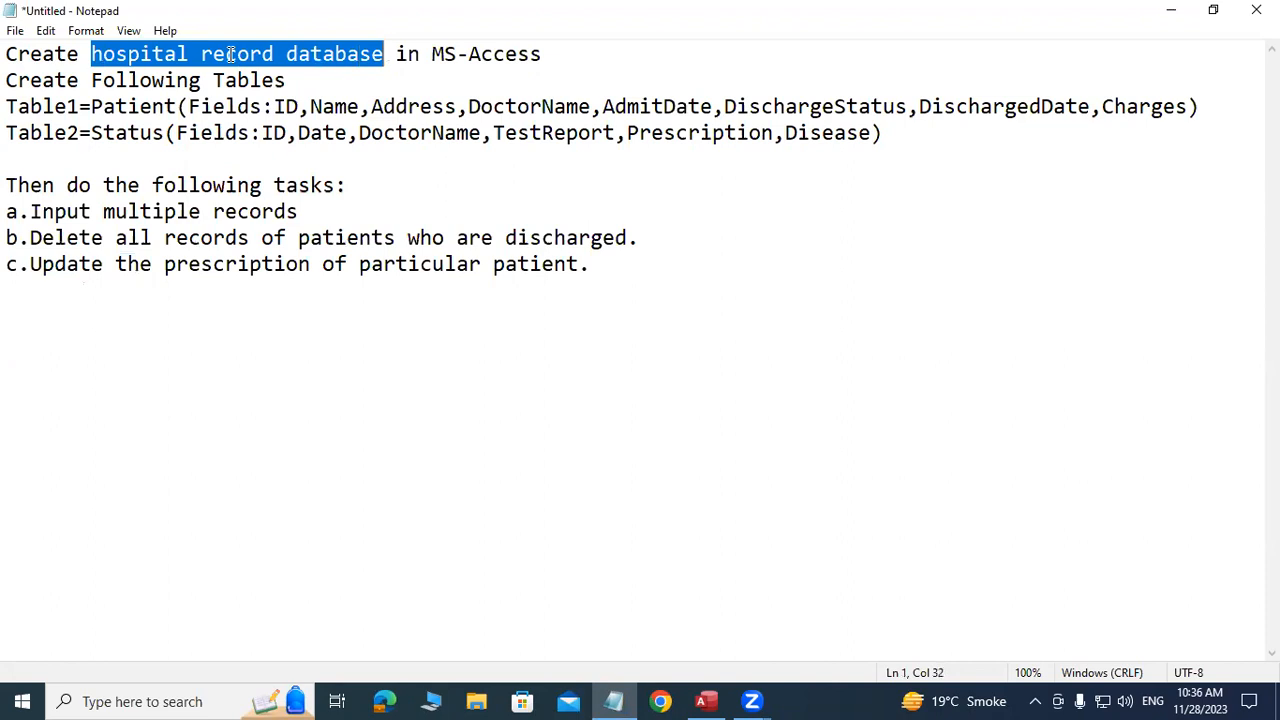
pyautogui.moveTo(7, 107); pyautogui.dragTo(1248, 107)
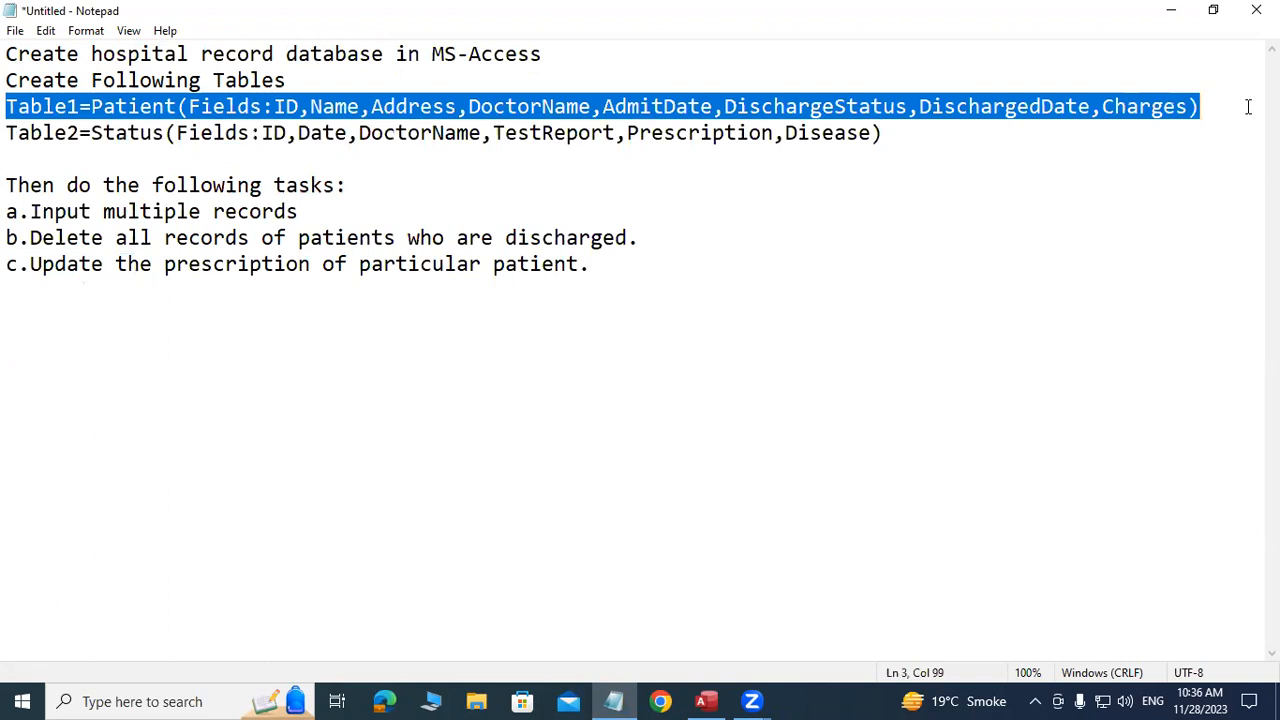
pyautogui.moveTo(7, 133); pyautogui.dragTo(834, 133)
pyautogui.moveTo(1059, 168); pyautogui.dragTo(1089, 176)
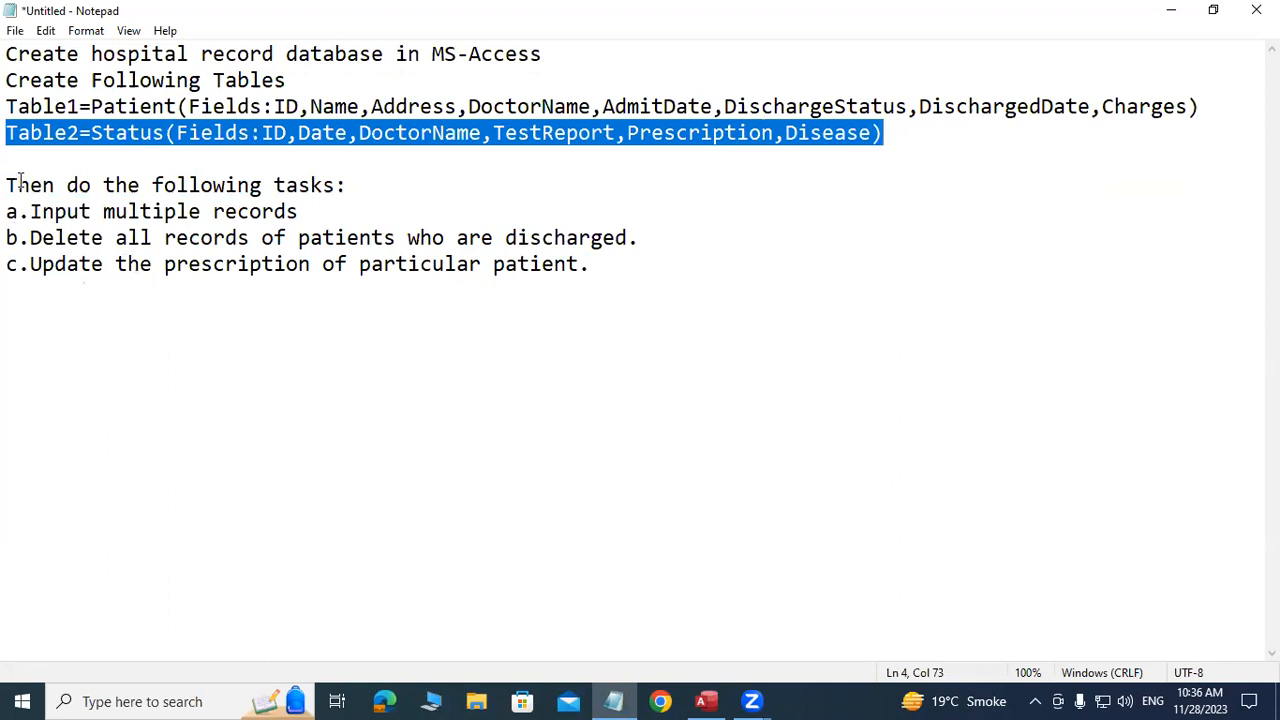
pyautogui.moveTo(8, 211); pyautogui.dragTo(589, 285)
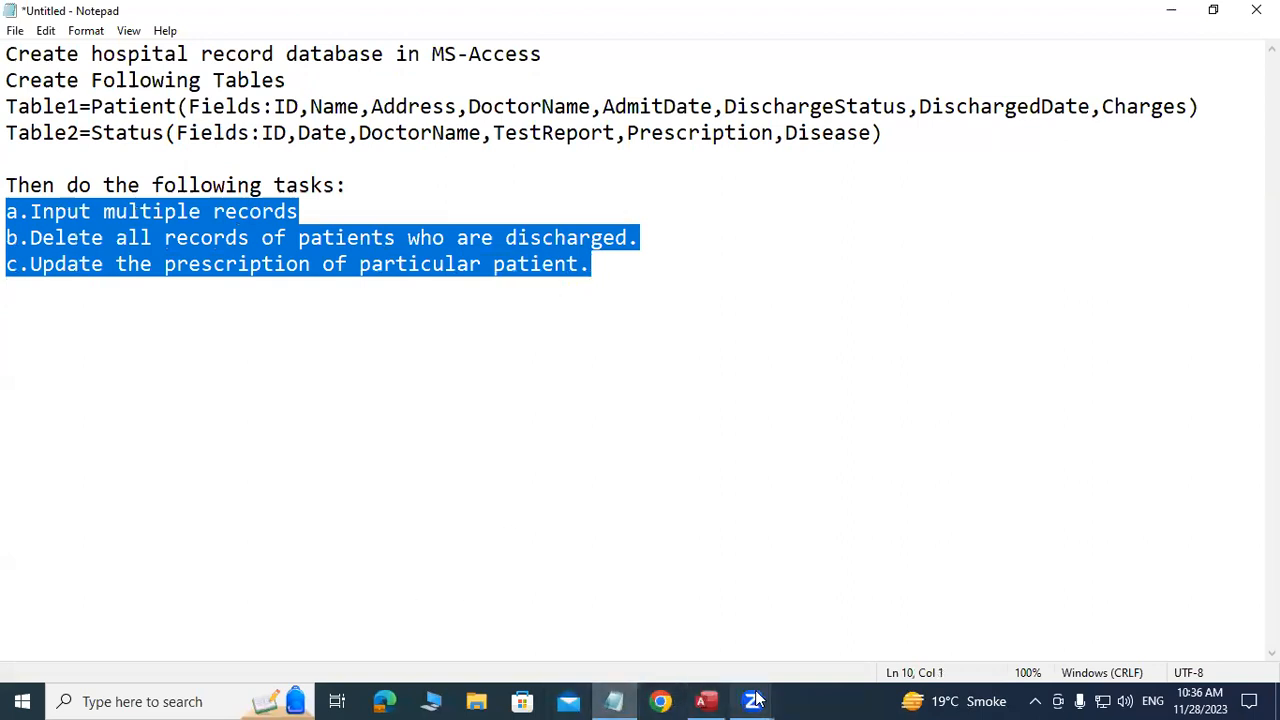
pyautogui.click(755, 700)
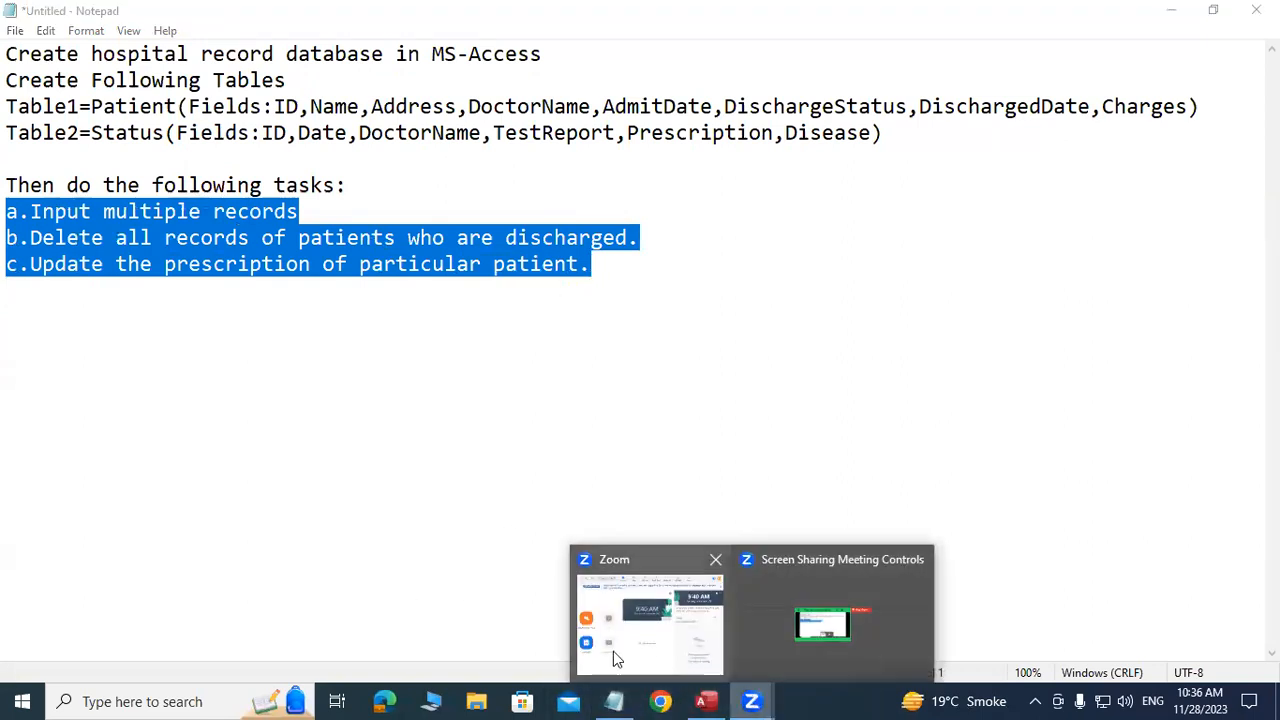
pyautogui.click(706, 701)
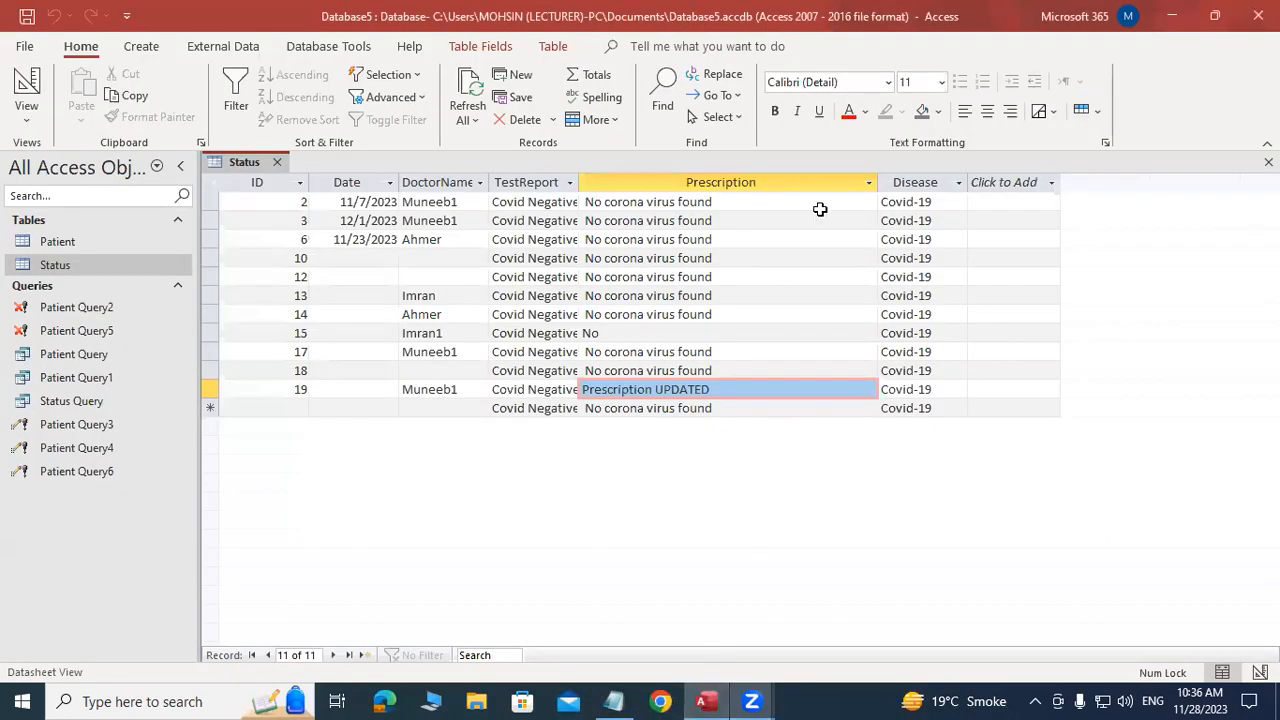